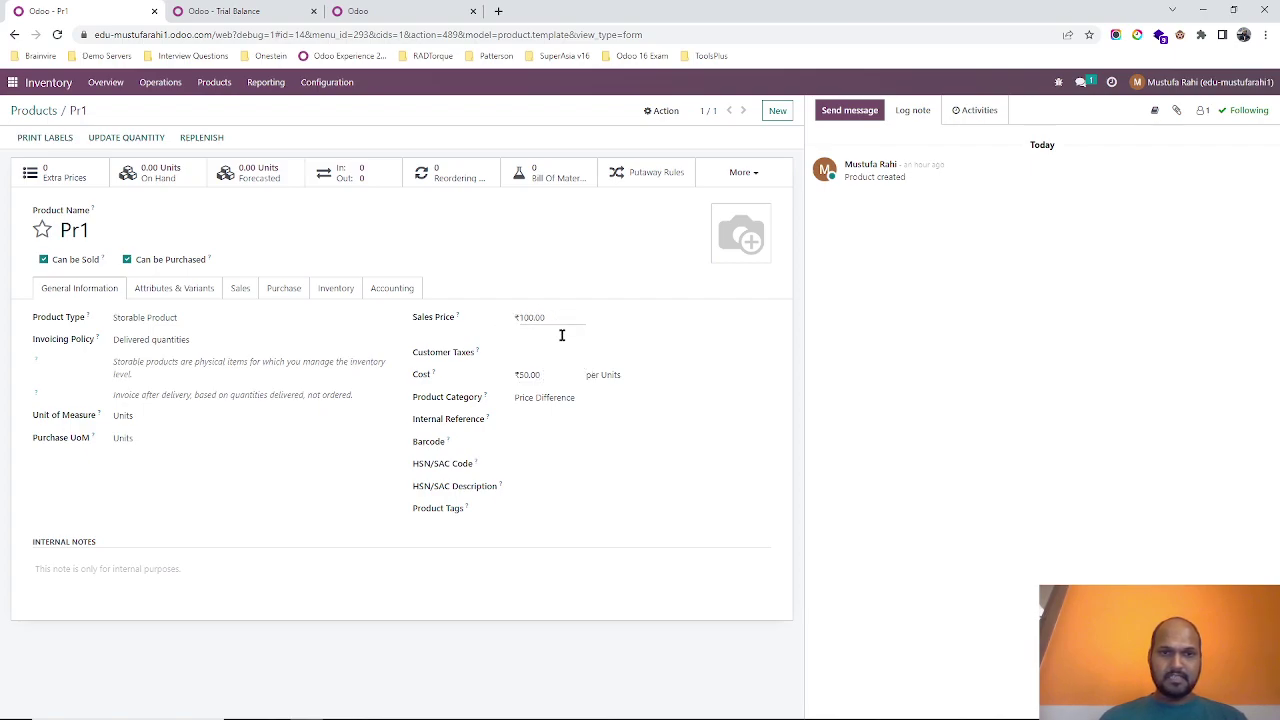
# Check that Pr1's Price Difference category uses the 220002 Price Difference Account
pyautogui.click(599, 395)
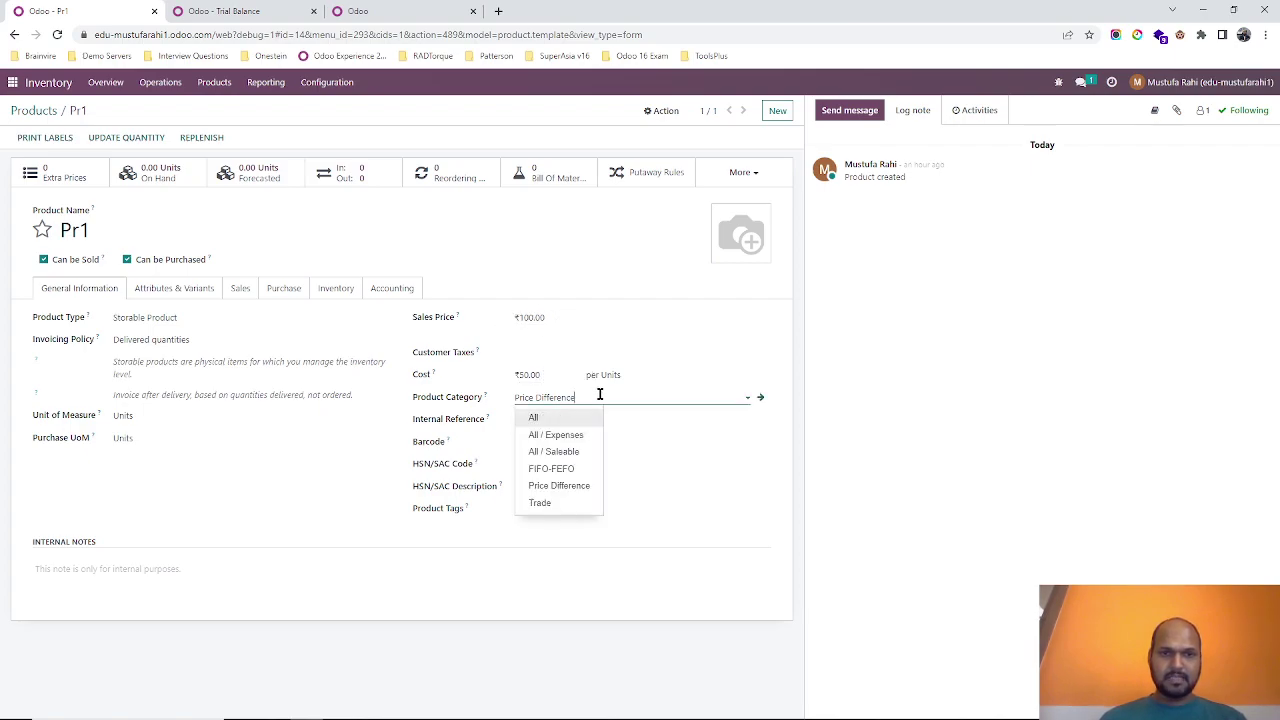
pyautogui.click(762, 400)
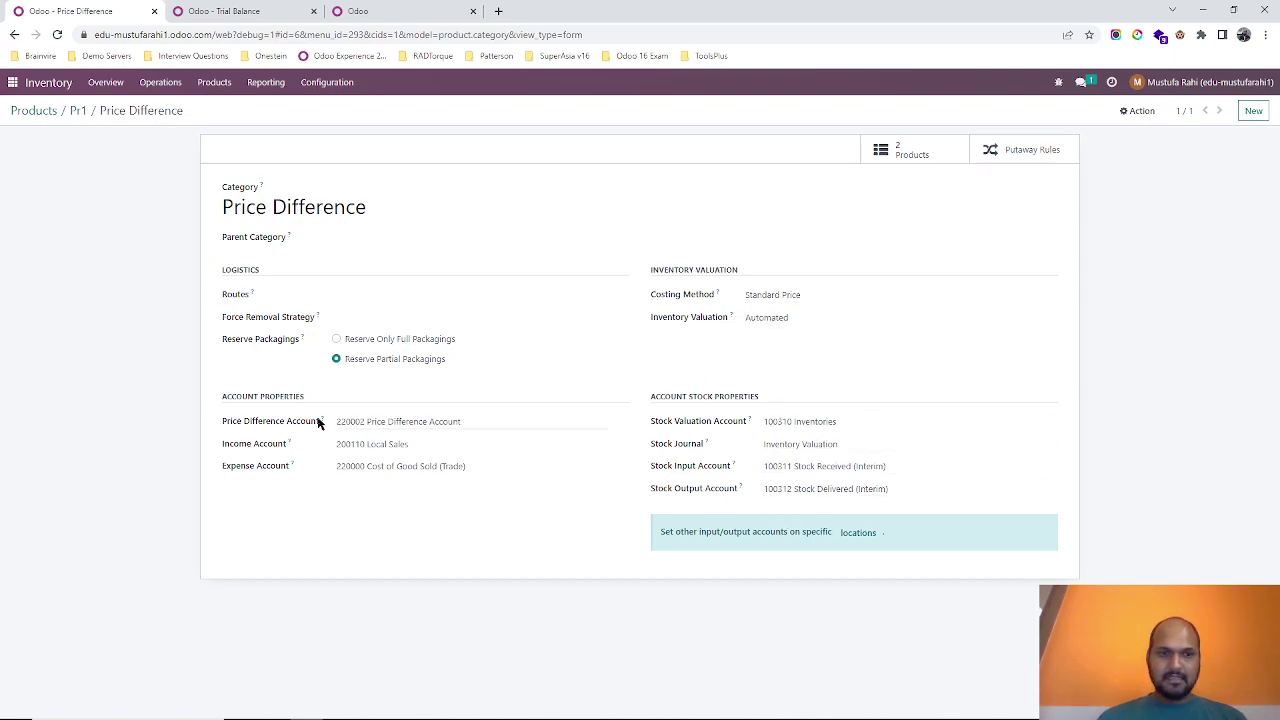
pyautogui.click(390, 420)
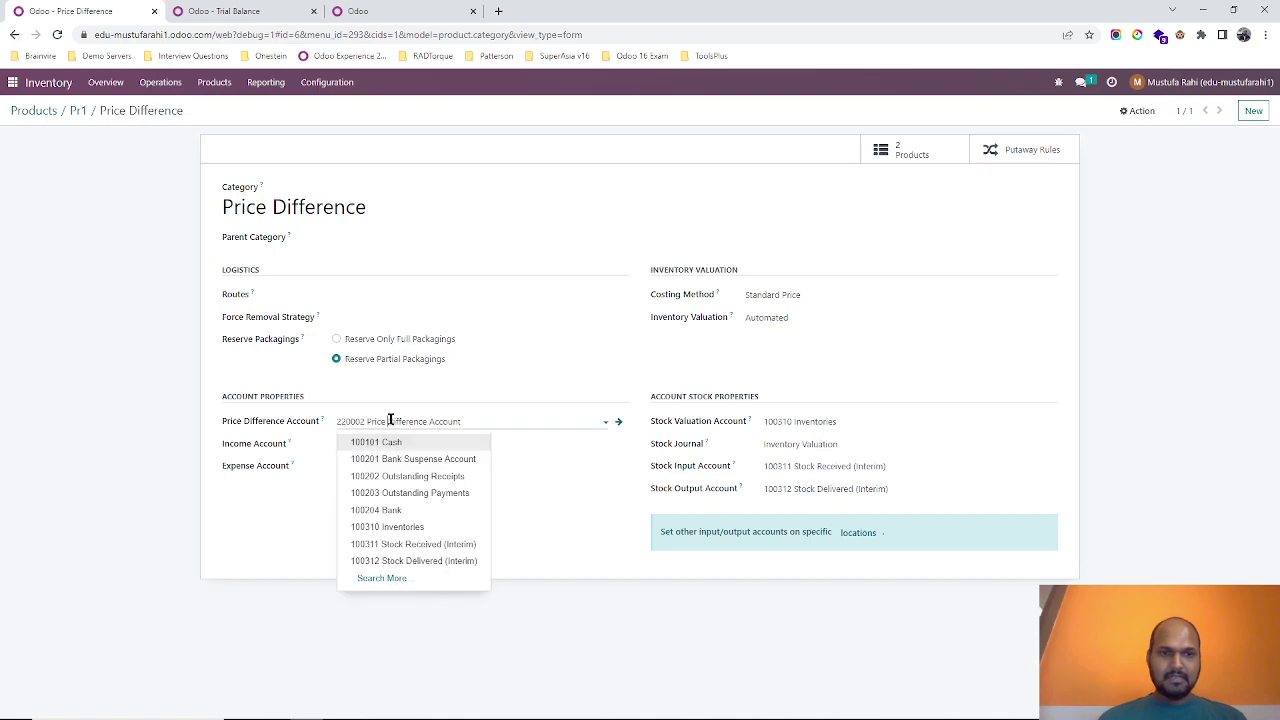
pyautogui.click(618, 422)
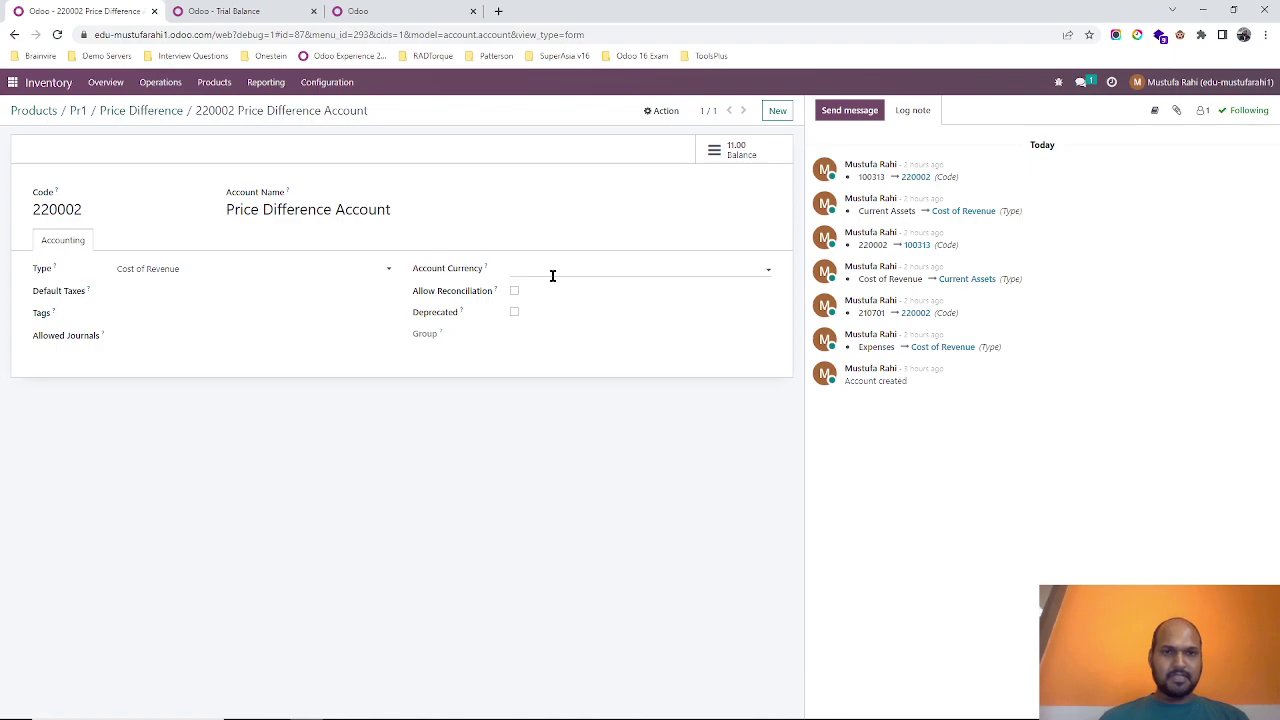
pyautogui.click(136, 110)
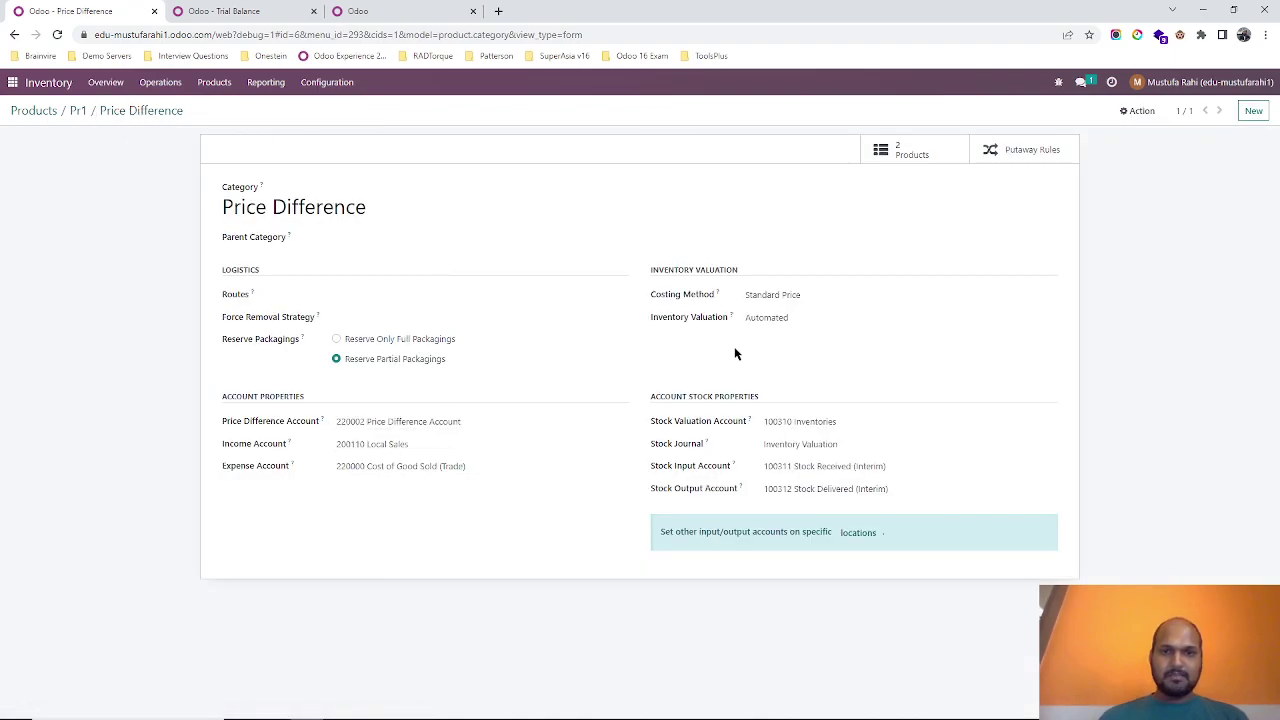
pyautogui.click(76, 111)
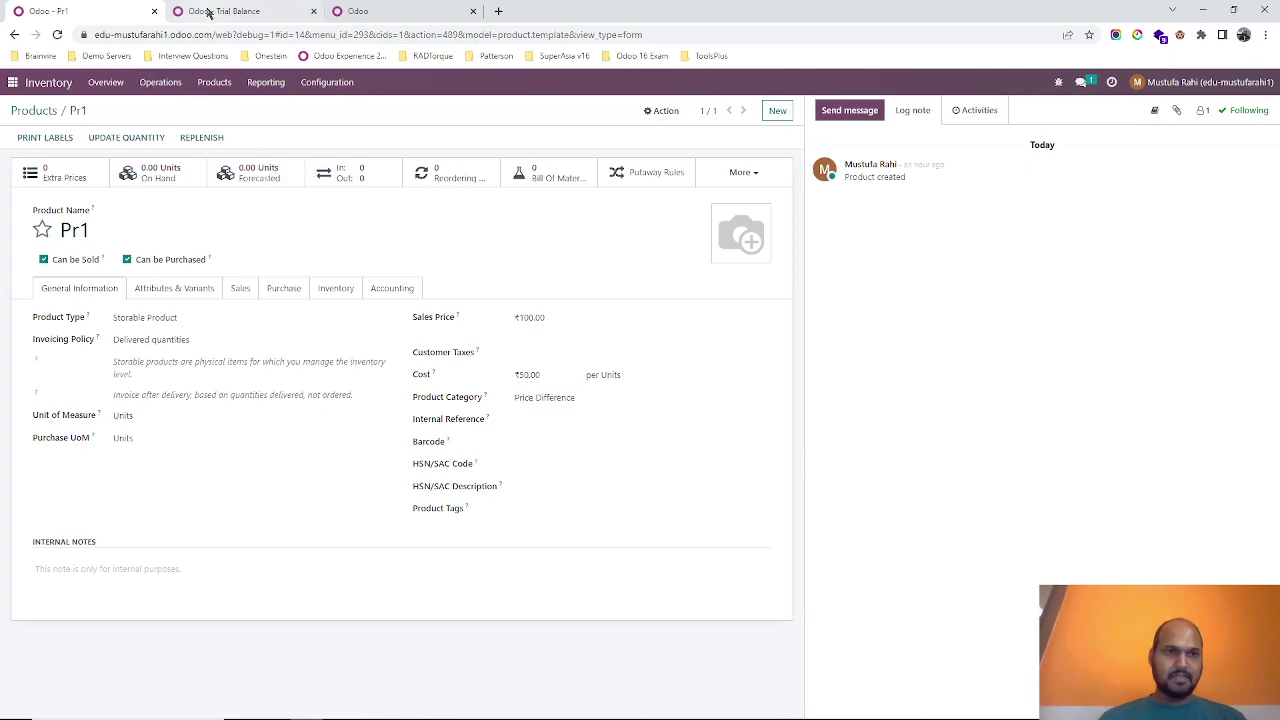
# Start a new request for quotation with My Vendor1 as the vendor
pyautogui.click(350, 14)
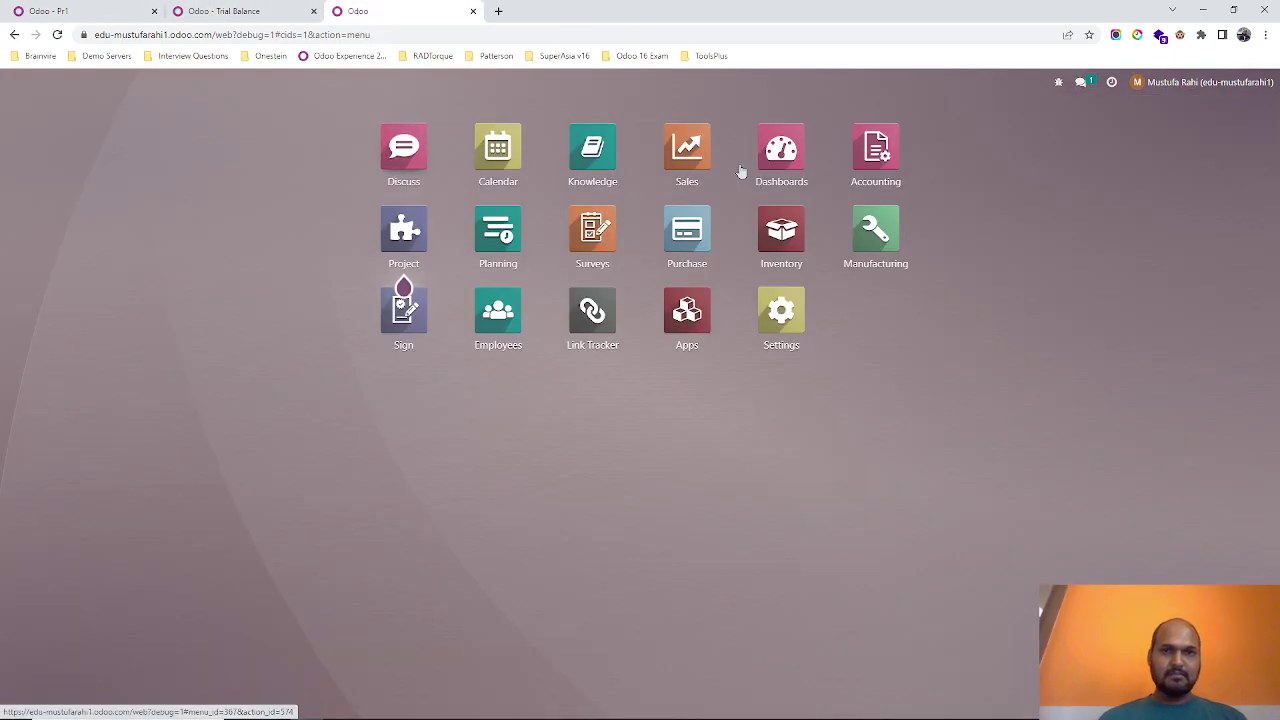
pyautogui.click(684, 228)
pyautogui.click(26, 130)
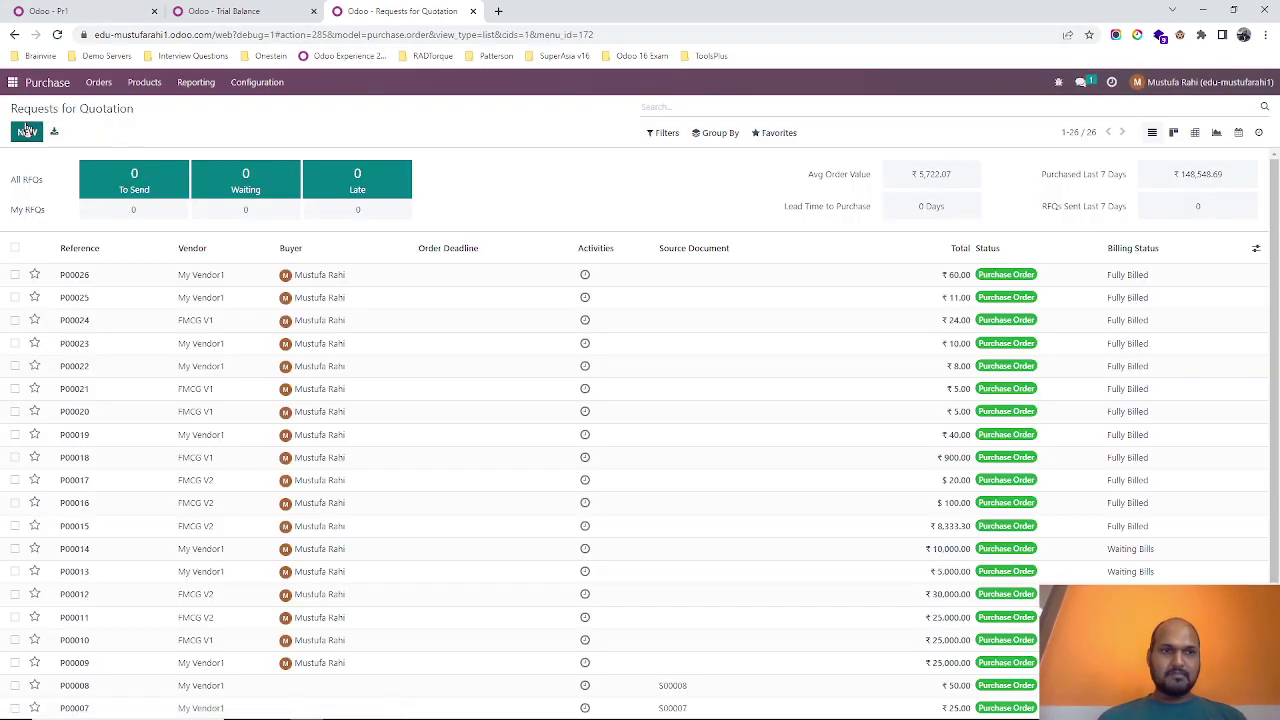
pyautogui.click(158, 228)
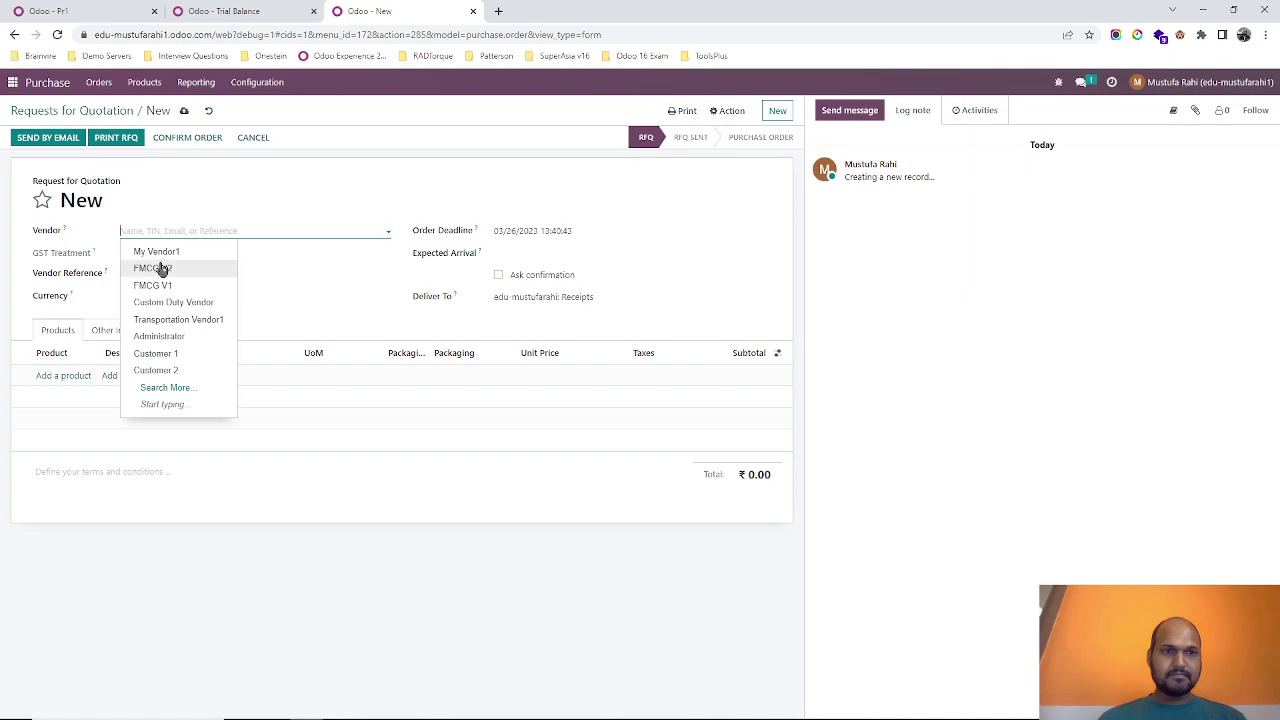
pyautogui.click(165, 252)
# Add 10 units of Pr1 at 50.00 to the quotation and save it
pyautogui.click(52, 375)
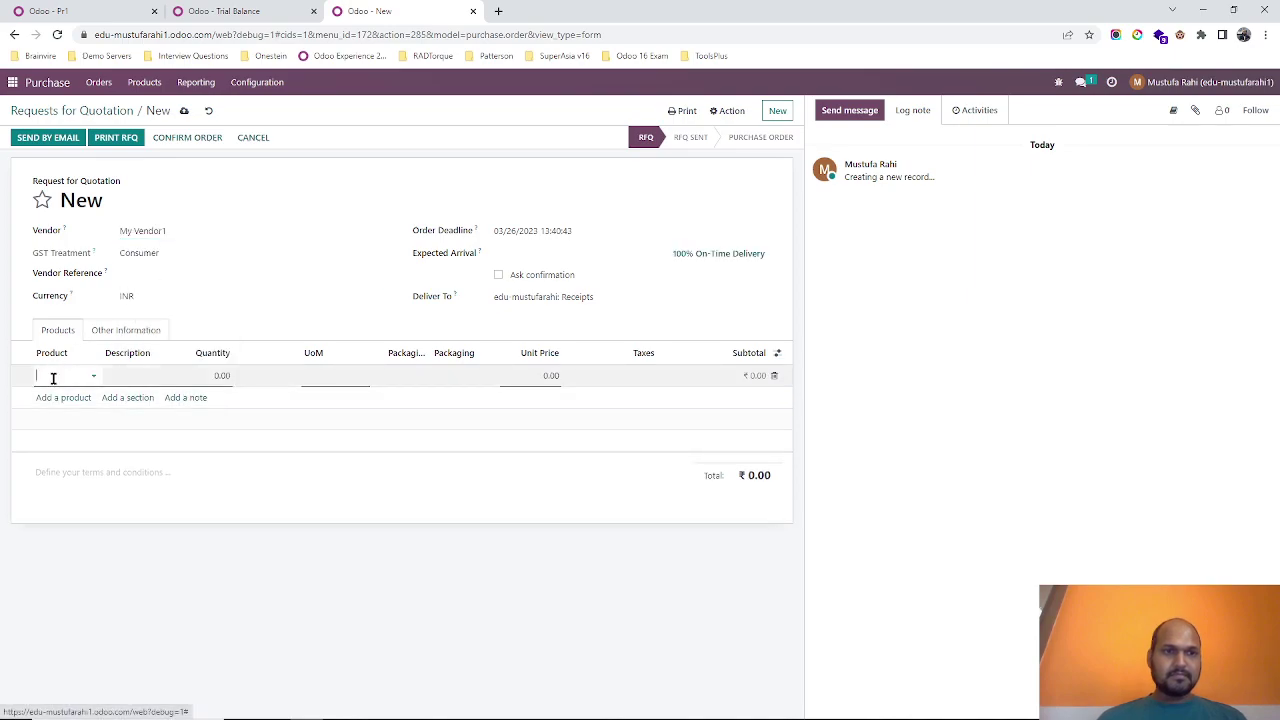
pyautogui.write('pr1')
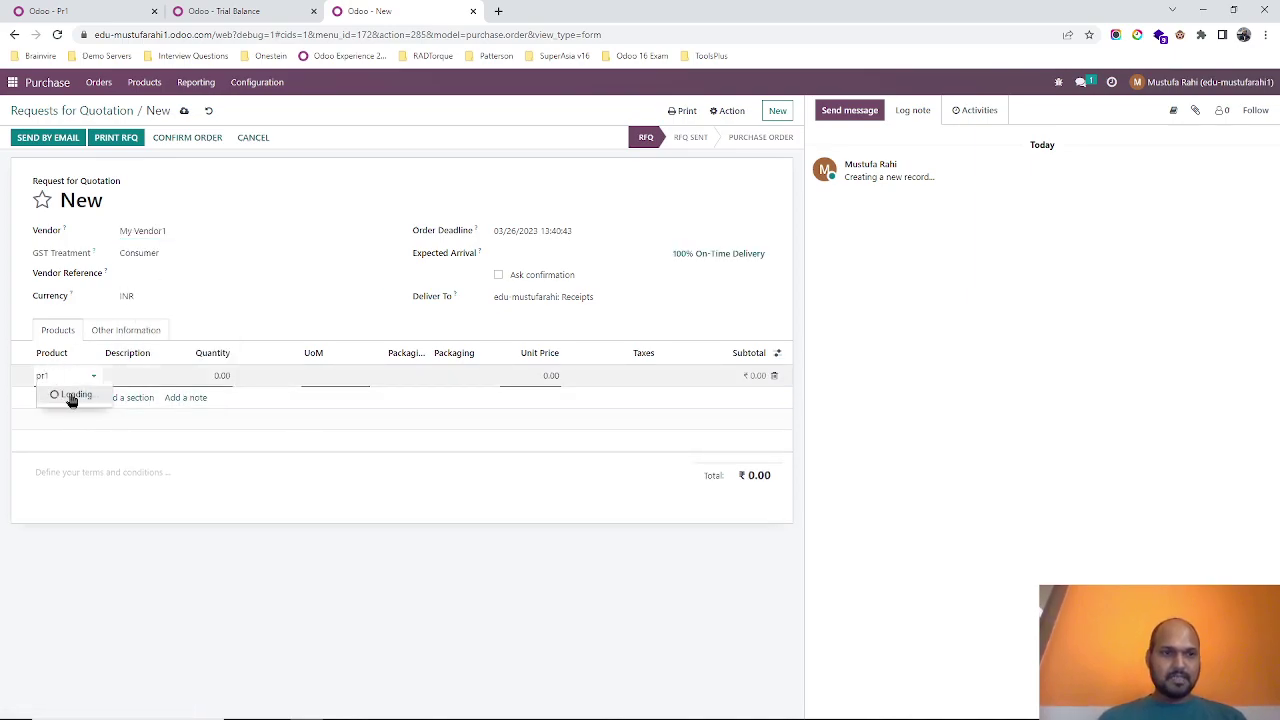
pyautogui.click(71, 396)
pyautogui.click(215, 375)
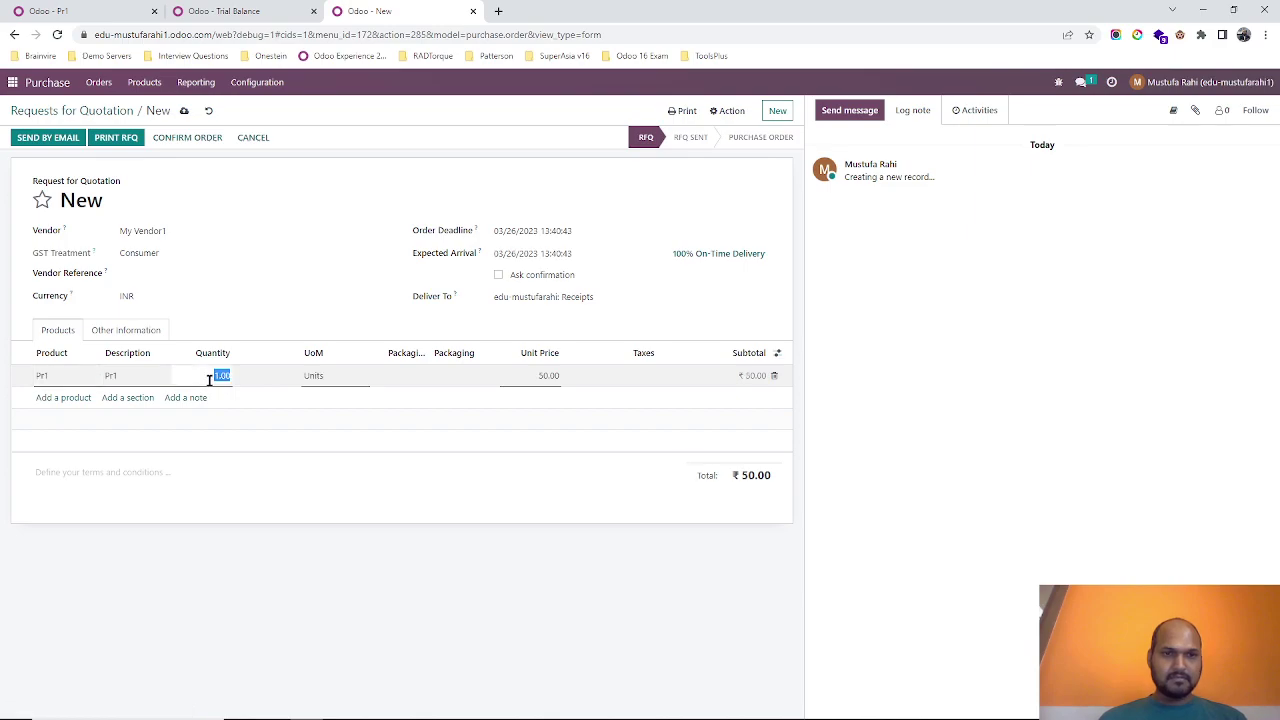
pyautogui.write('10')
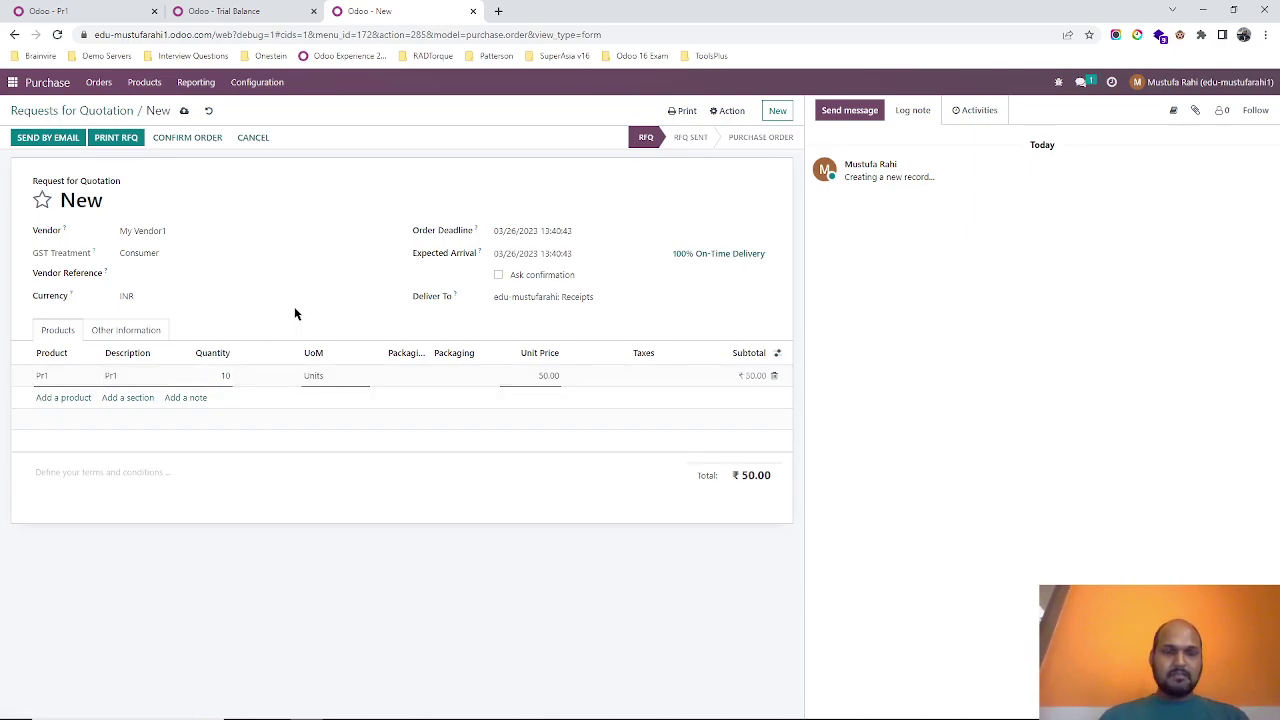
pyautogui.click(270, 340)
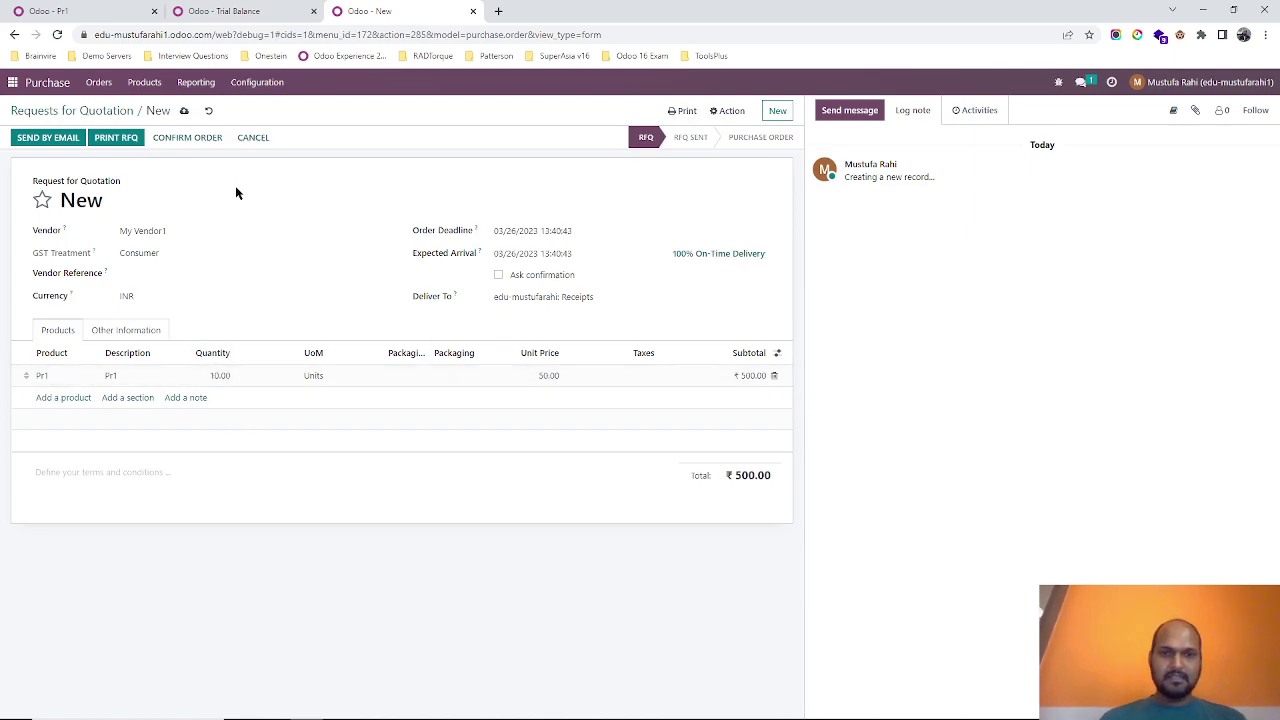
pyautogui.click(184, 111)
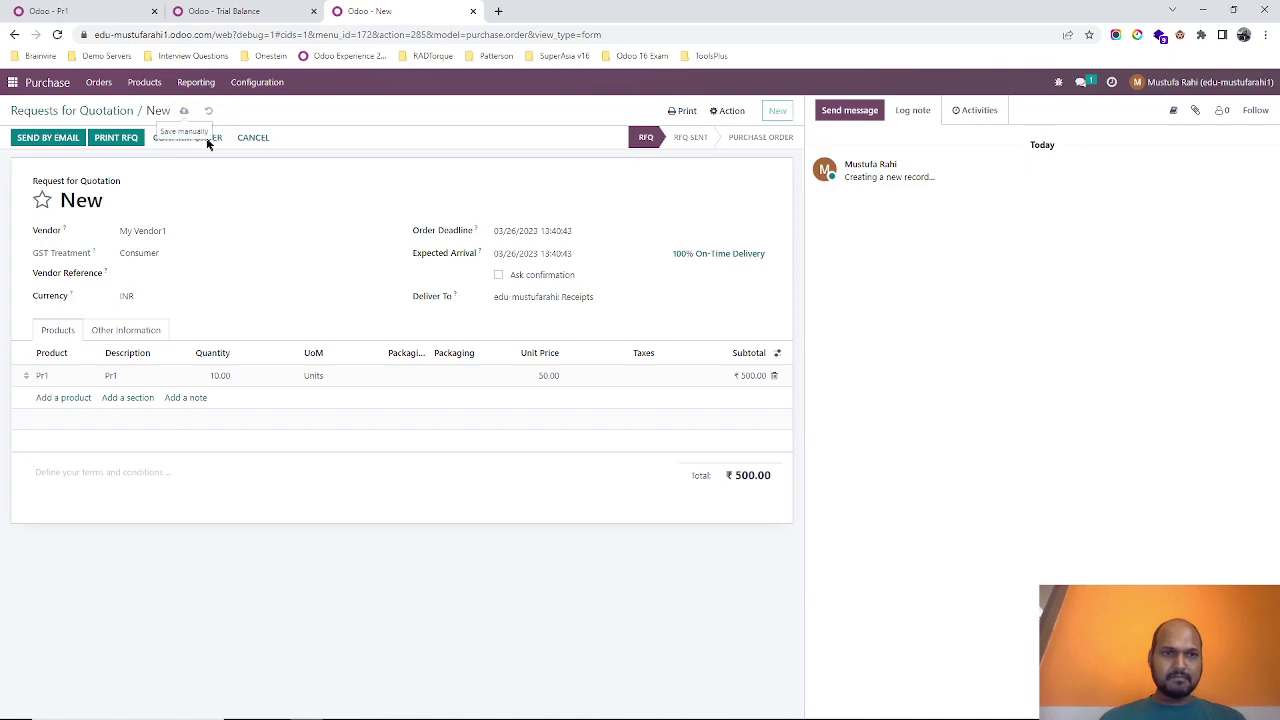
# Confirm P00027 and validate receipt WH/IN/00030 for all 10 units of Pr1
pyautogui.click(205, 140)
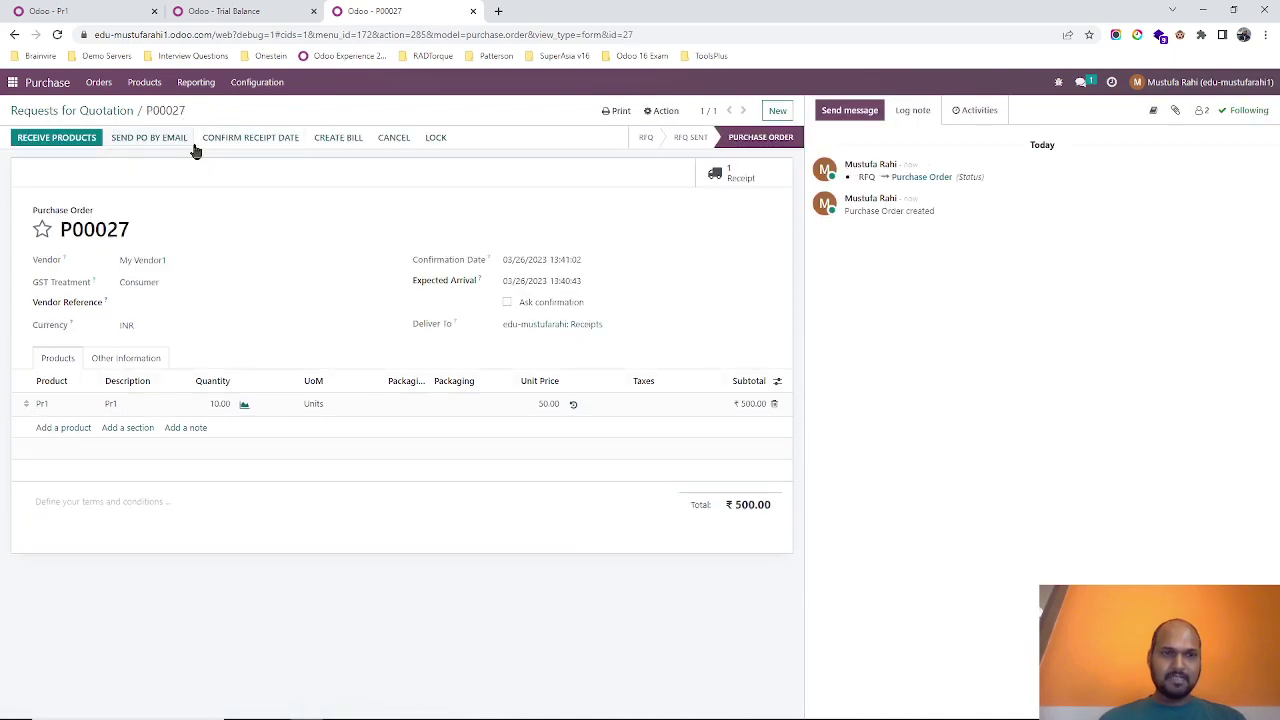
pyautogui.click(735, 173)
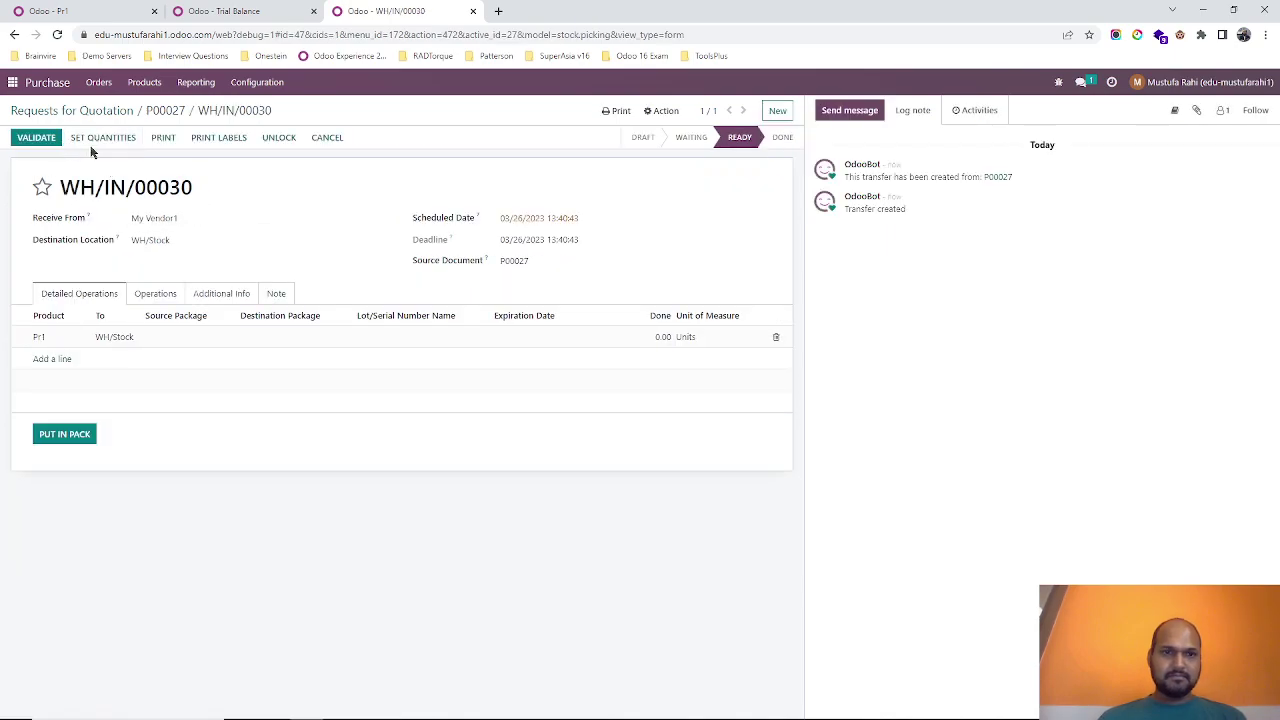
pyautogui.click(92, 139)
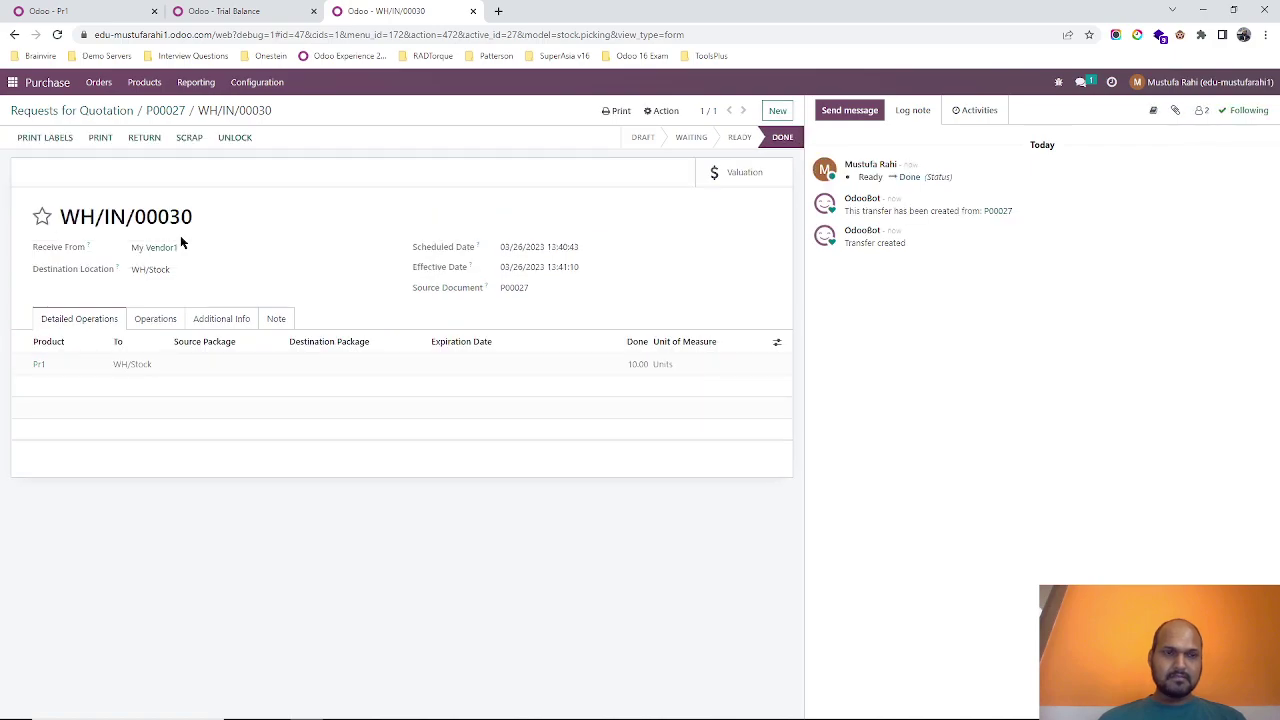
pyautogui.click(165, 111)
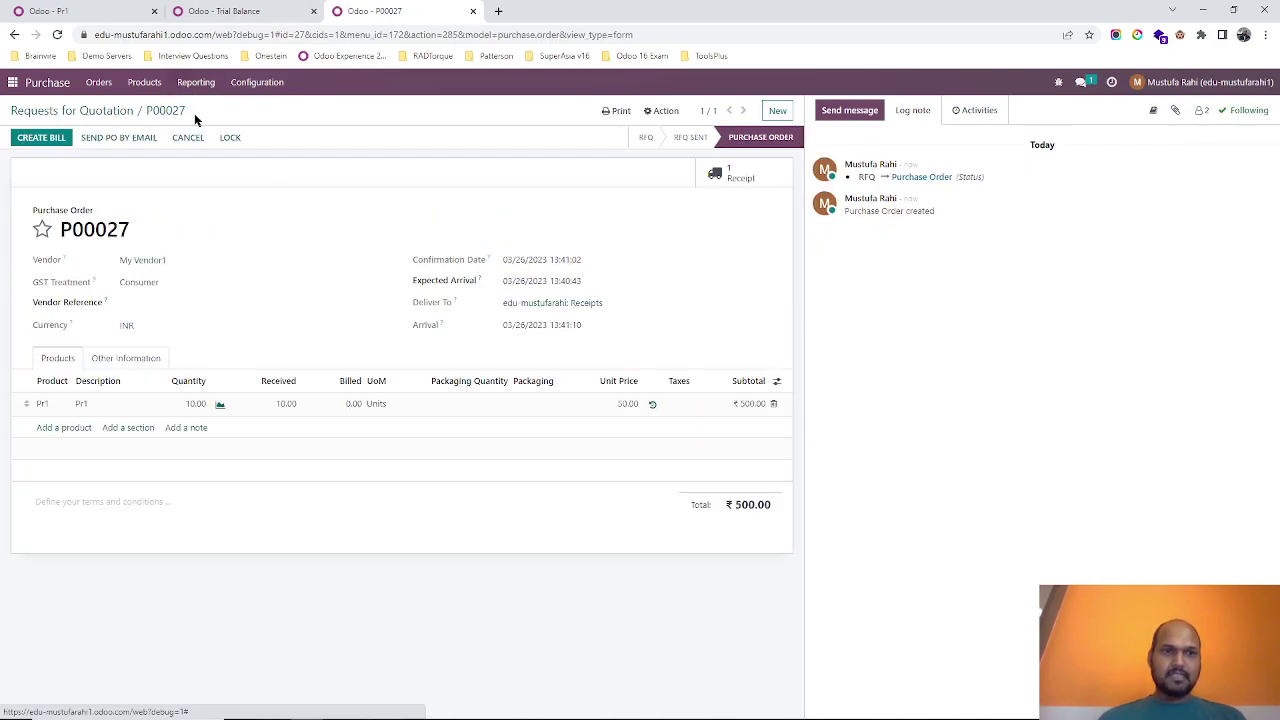
pyautogui.click(237, 18)
# Reload the Trial Balance and open the Inventories General Ledger to inspect the 500.00 debit
pyautogui.click(433, 34)
pyautogui.press('Return')
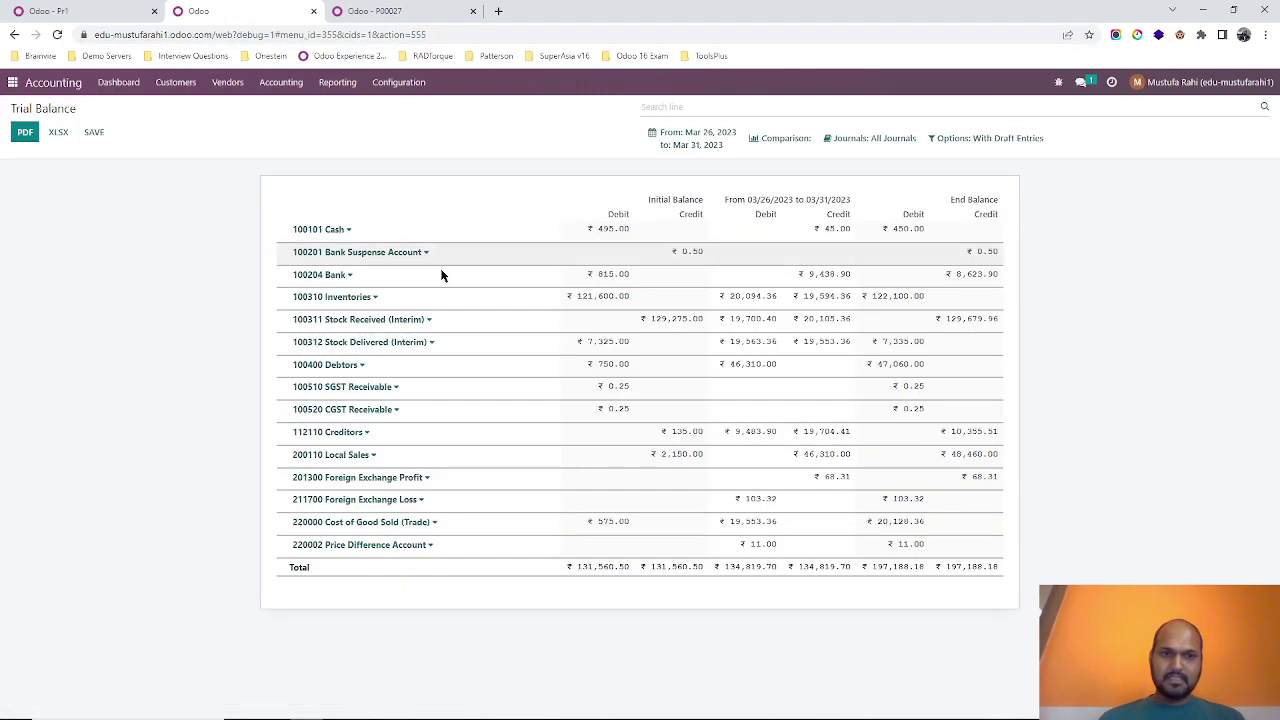
pyautogui.click(372, 298)
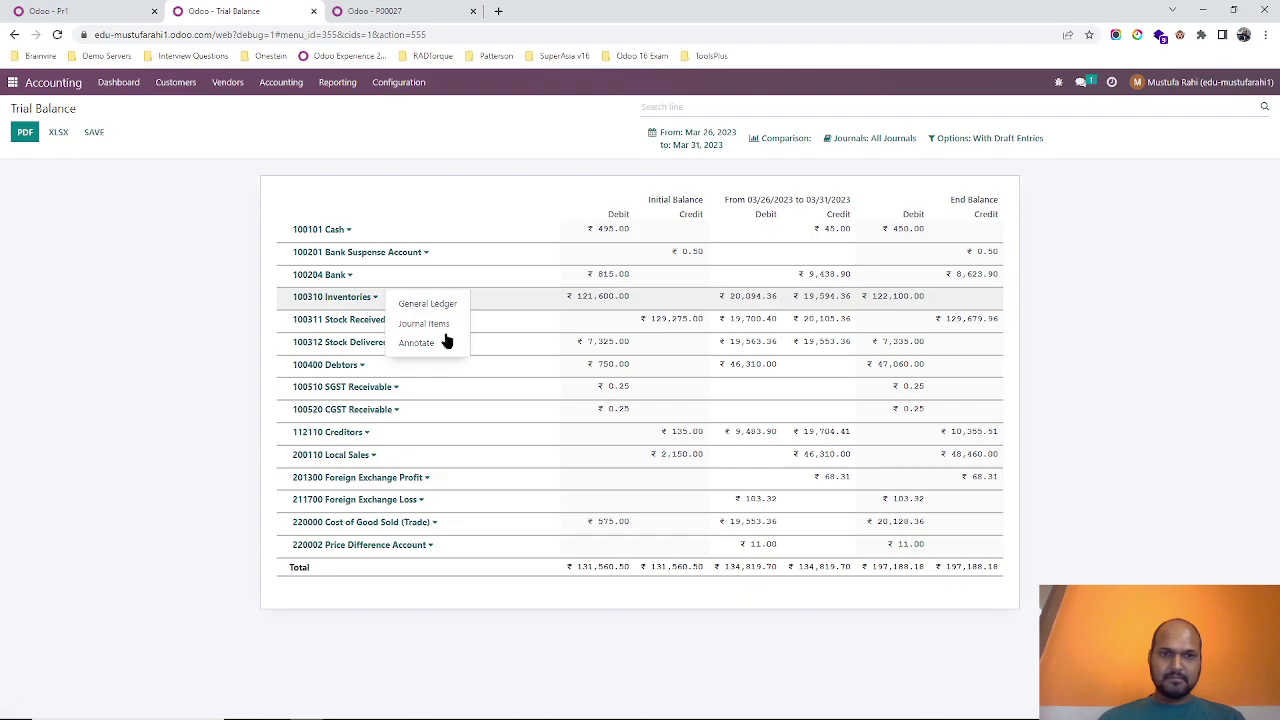
pyautogui.click(425, 303)
pyautogui.scroll(-5, 577, 487)
pyautogui.scroll(-5, 577, 487)
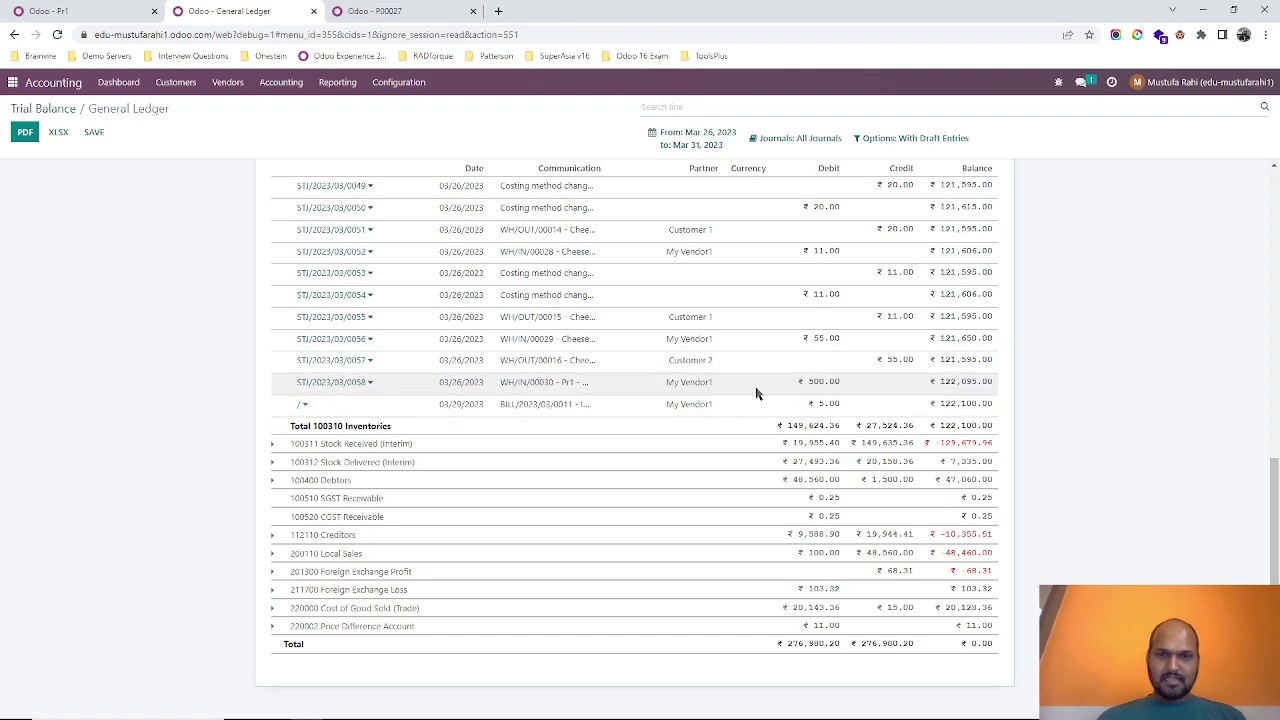
pyautogui.doubleClick(817, 381)
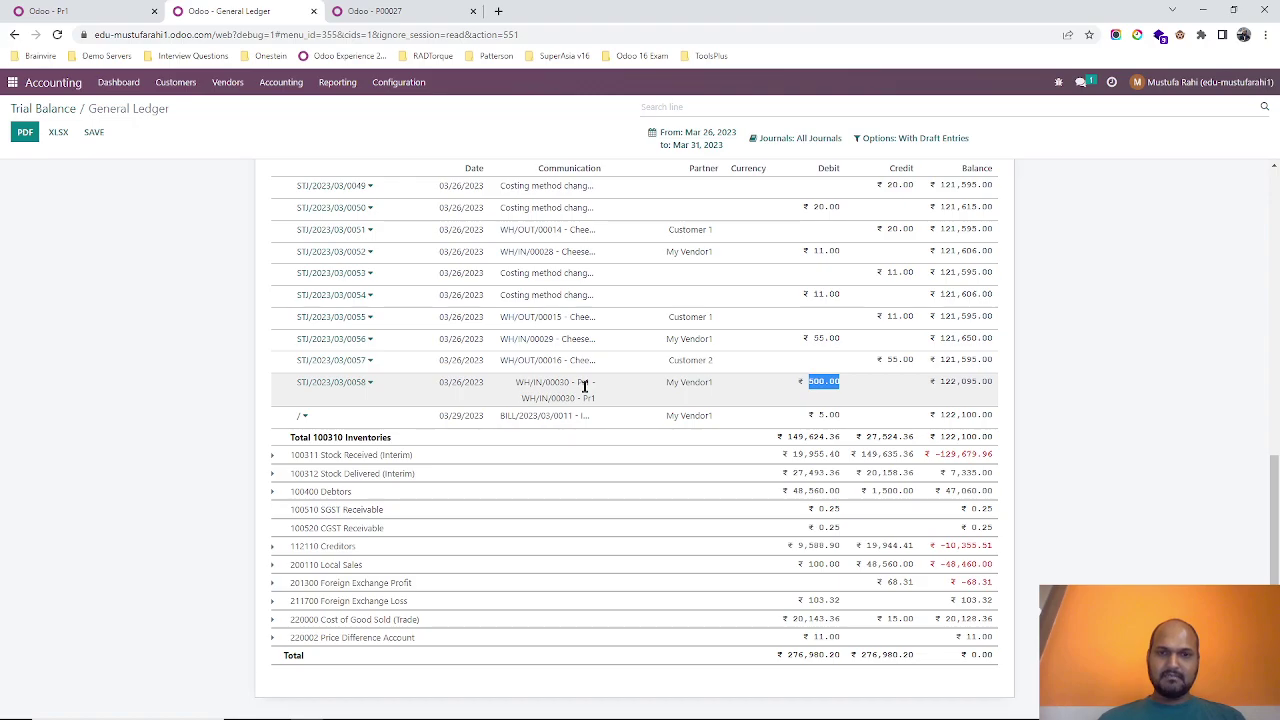
# Unfold the Stock Received (Interim), 220002 Price Difference Account and 112110 Creditors entries
pyautogui.click(386, 455)
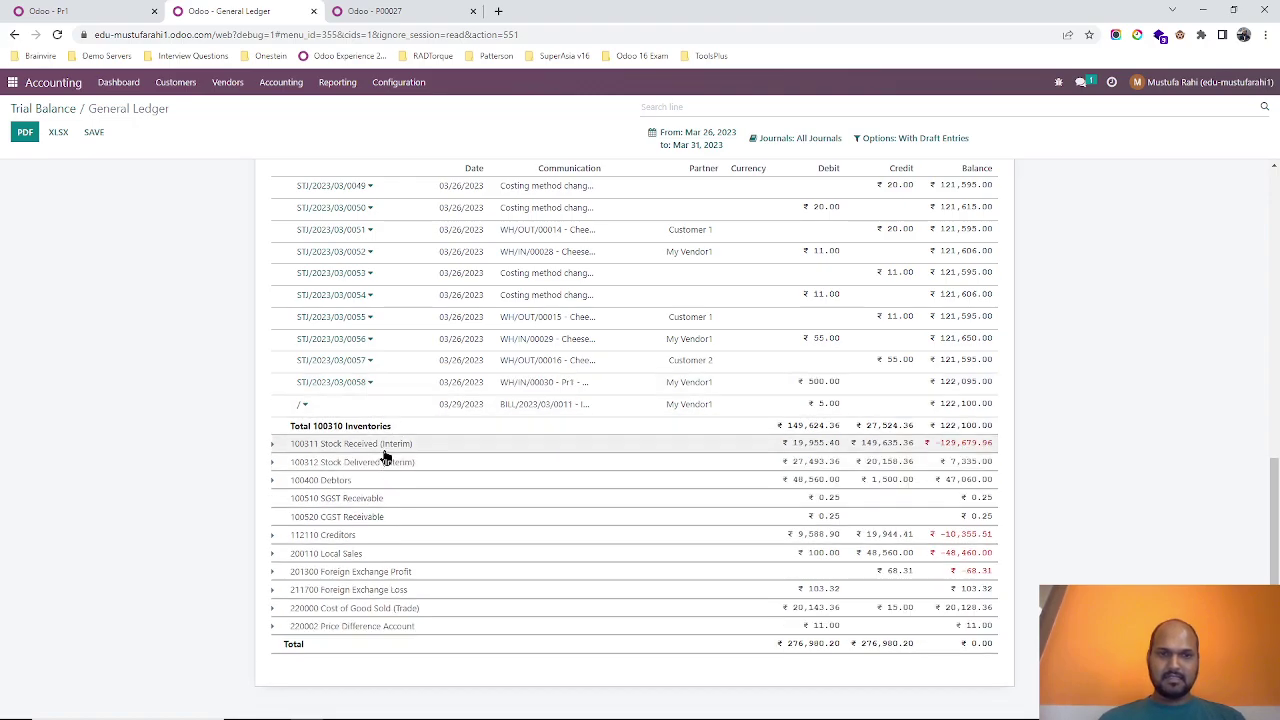
pyautogui.scroll(-8, 686, 580)
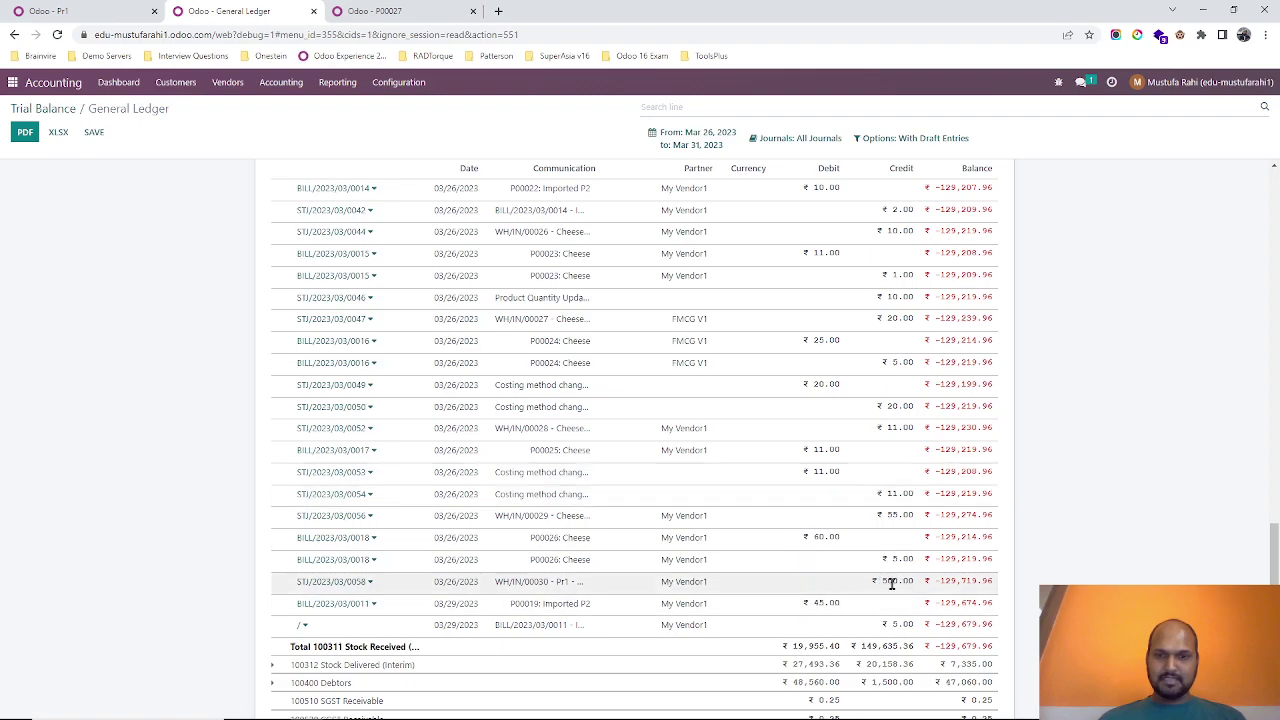
pyautogui.moveTo(572, 581)
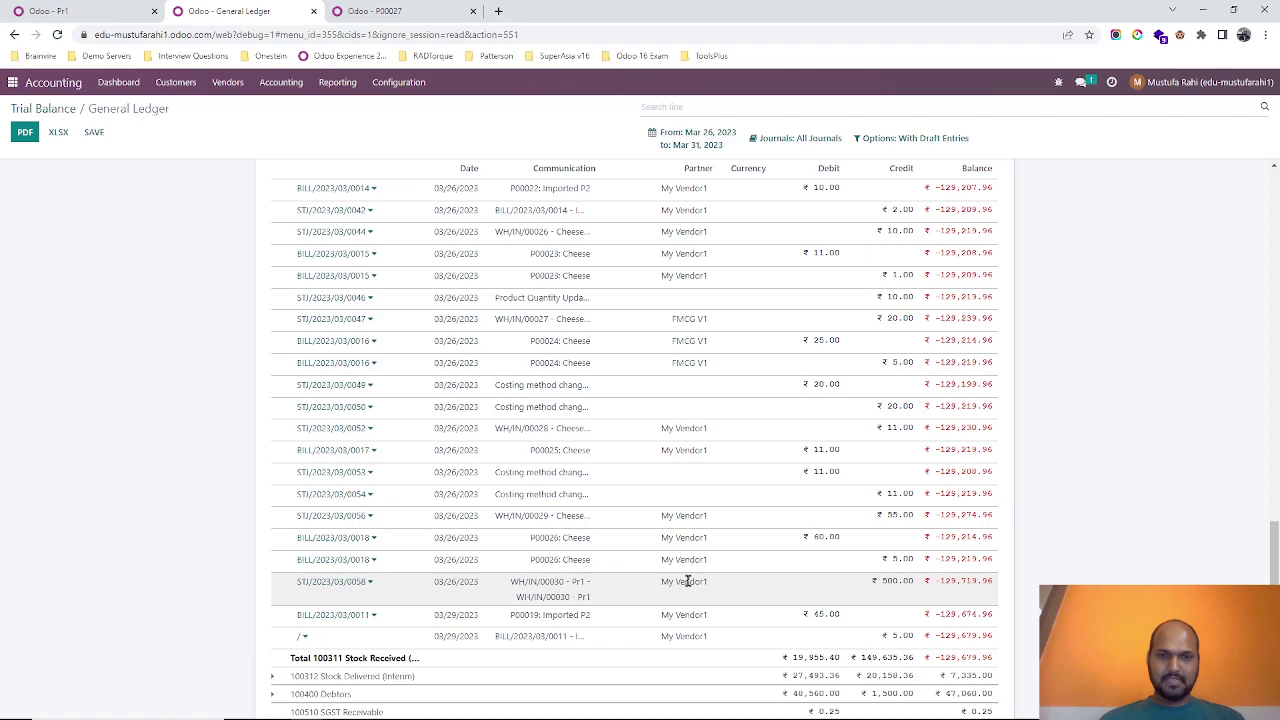
pyautogui.scroll(-3, 688, 583)
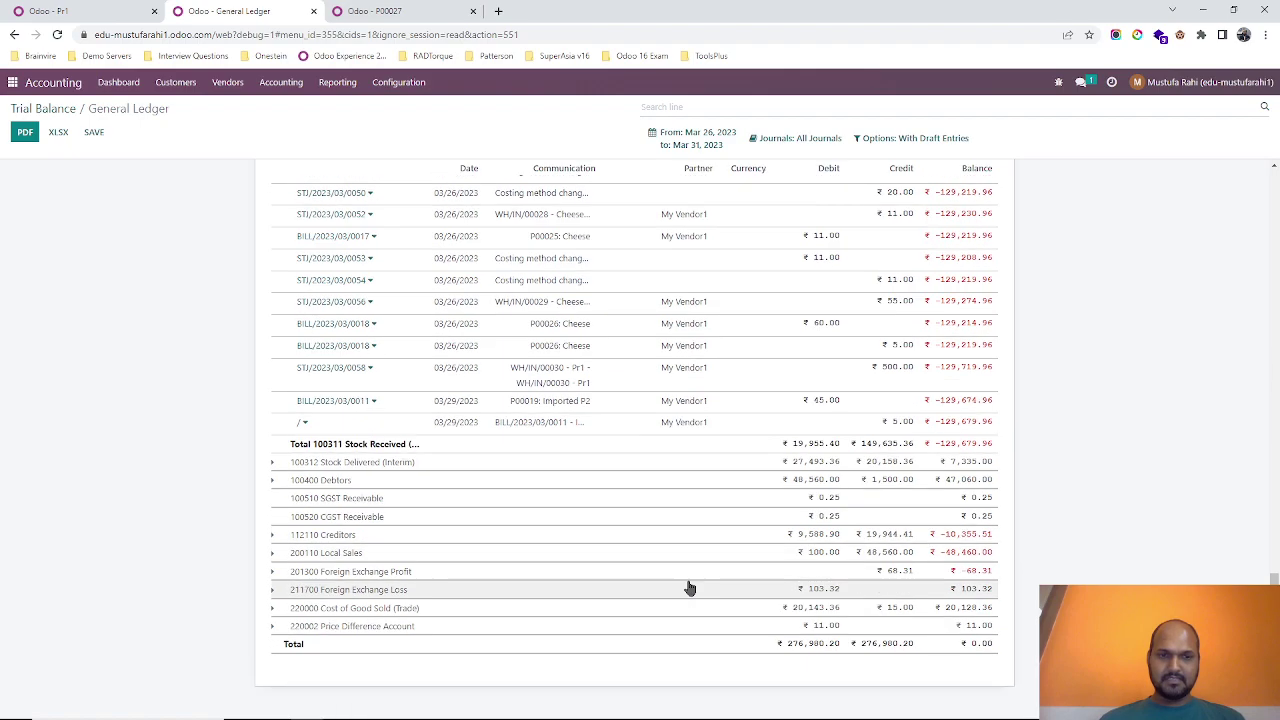
pyautogui.click(455, 625)
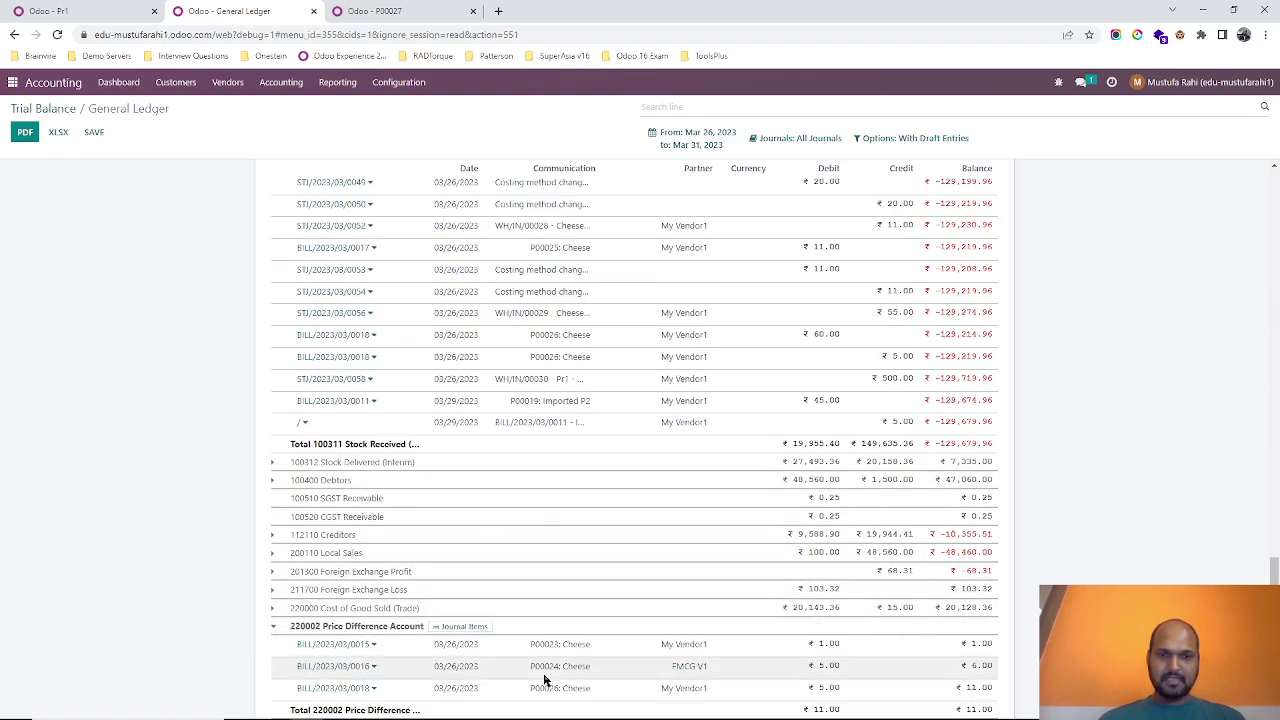
pyautogui.scroll(-1, 545, 680)
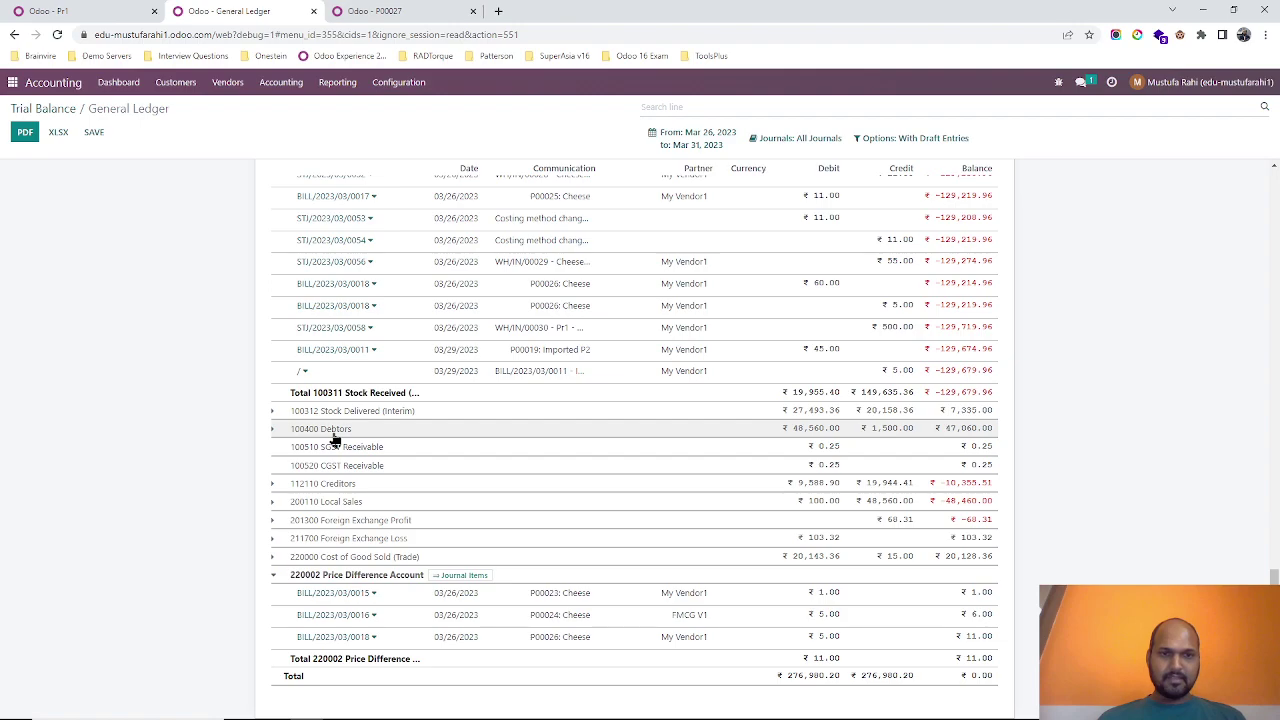
pyautogui.click(336, 485)
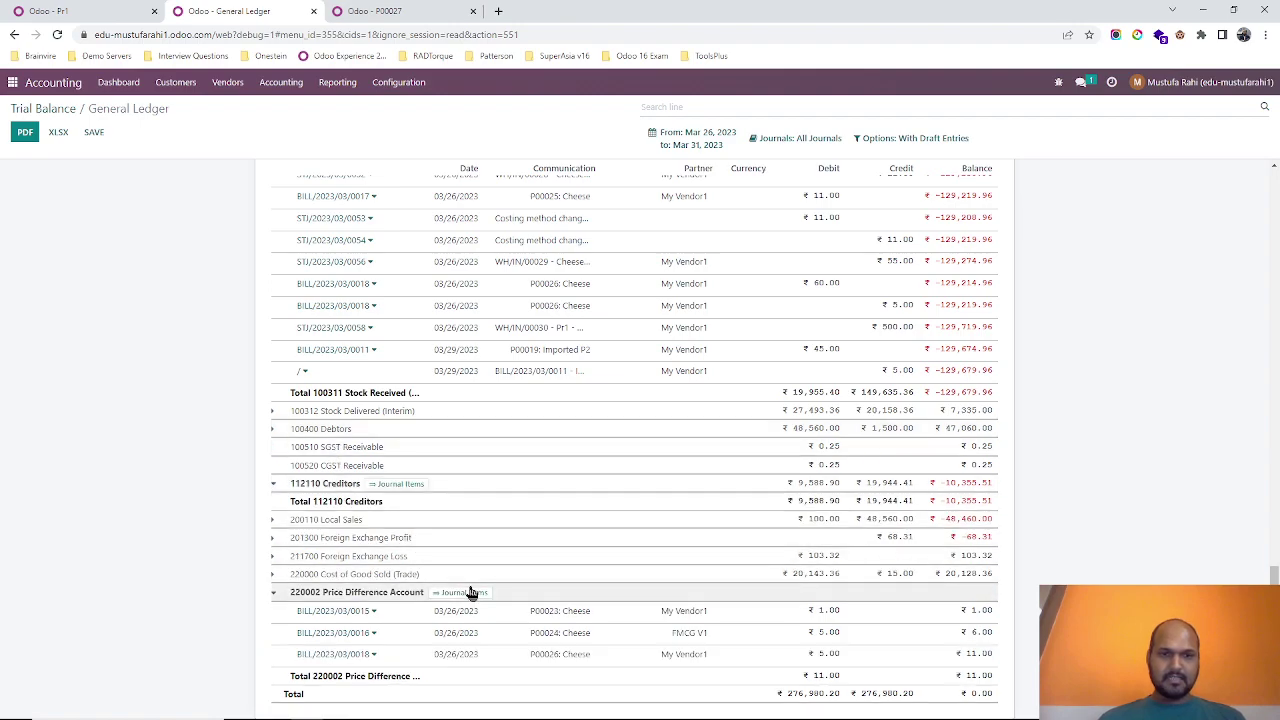
pyautogui.scroll(-5, 594, 451)
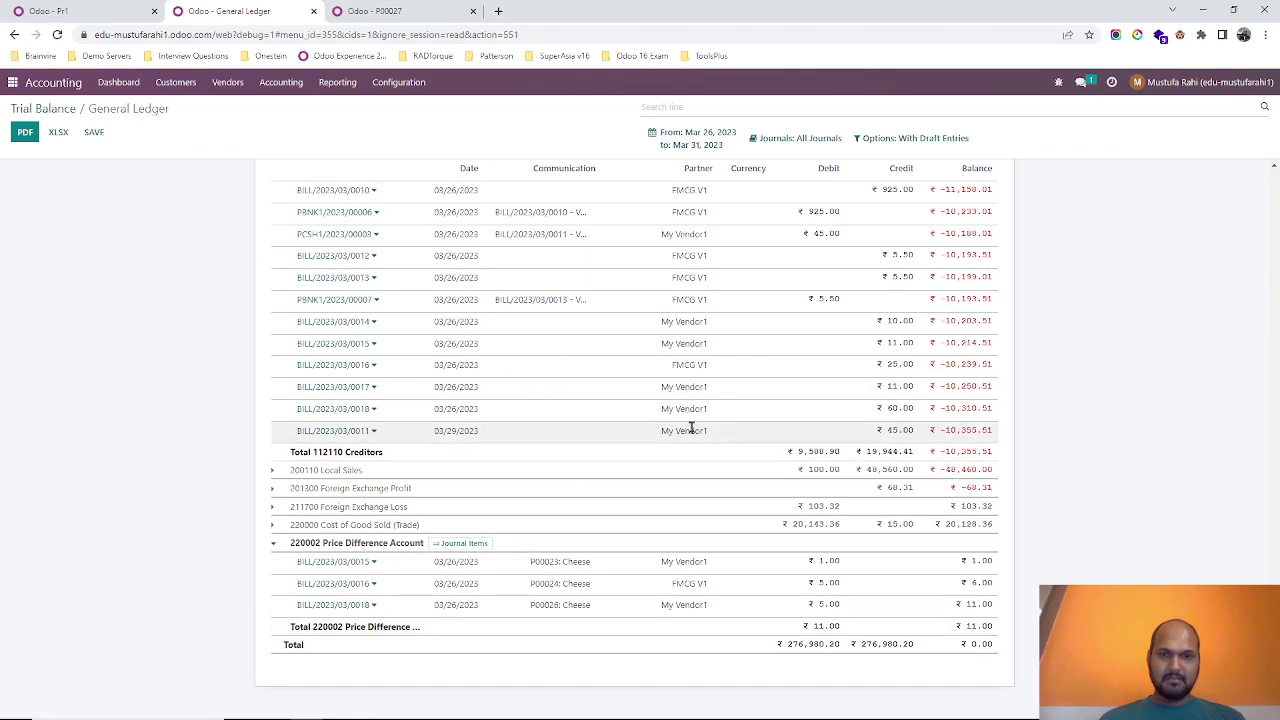
# Bill P00027 with Pr1's unit price changed from 50.00 to 51, totalling ₹510.00
pyautogui.click(379, 10)
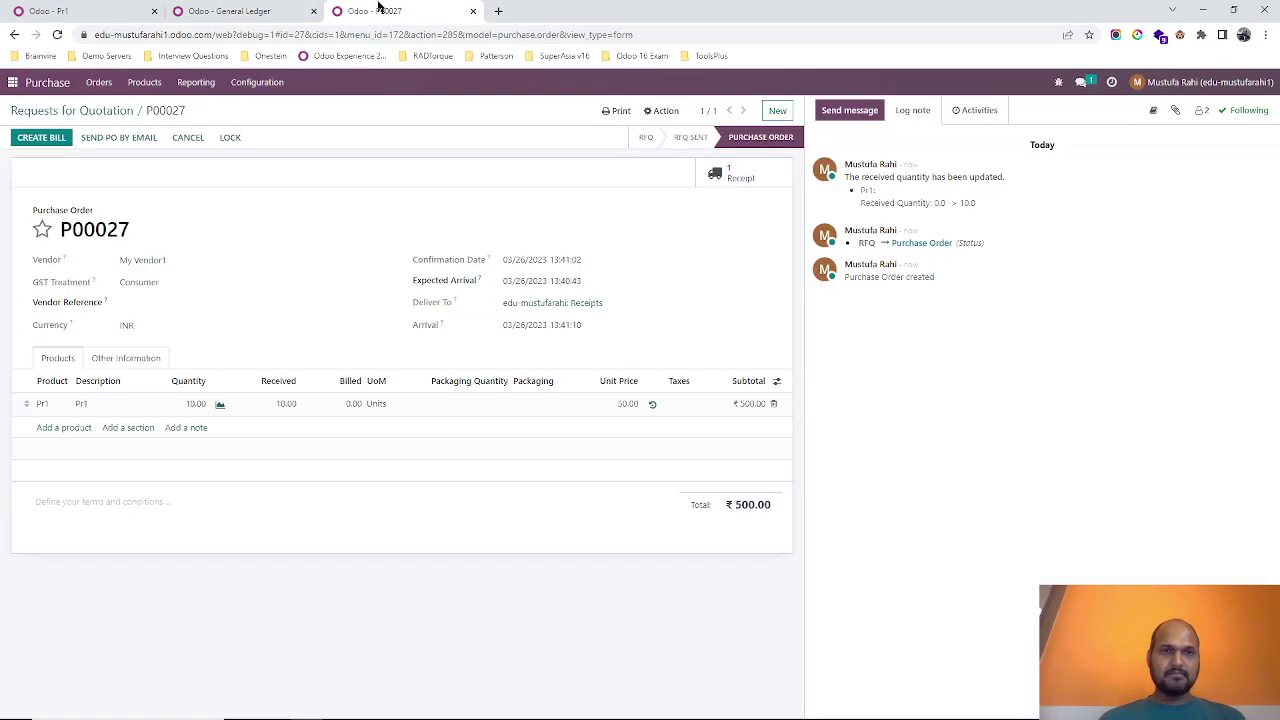
pyautogui.click(56, 140)
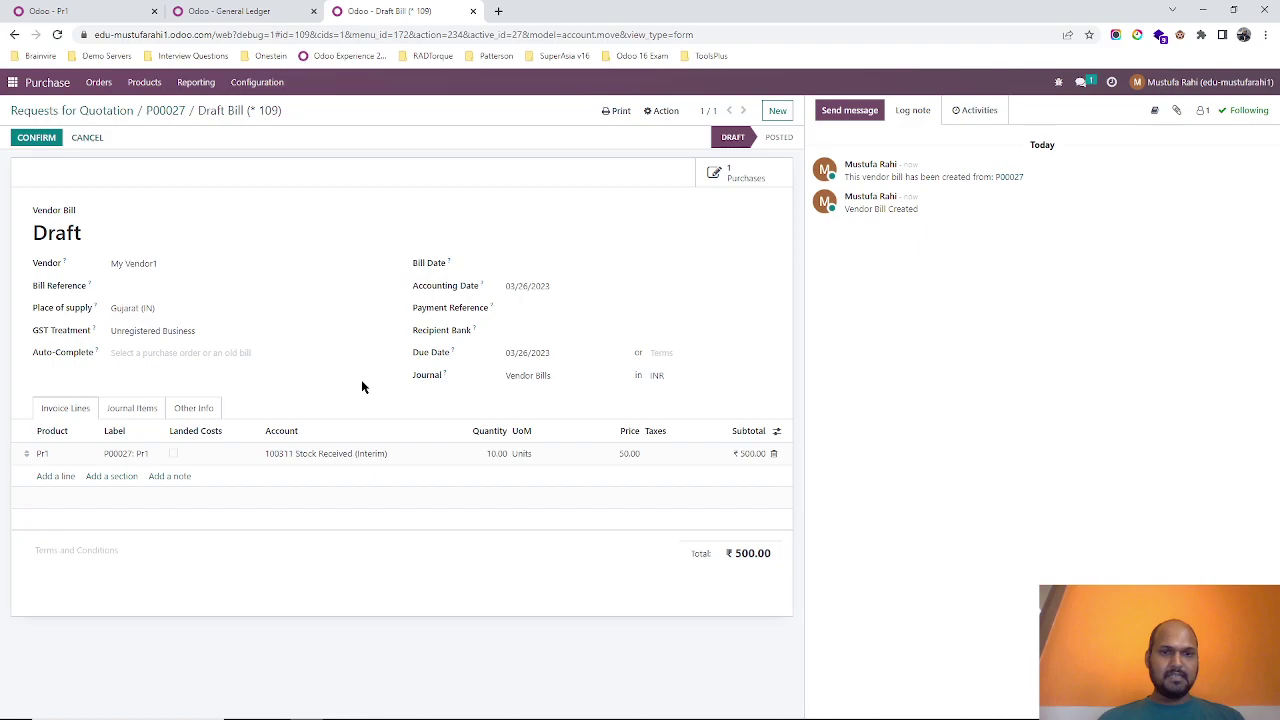
pyautogui.click(629, 455)
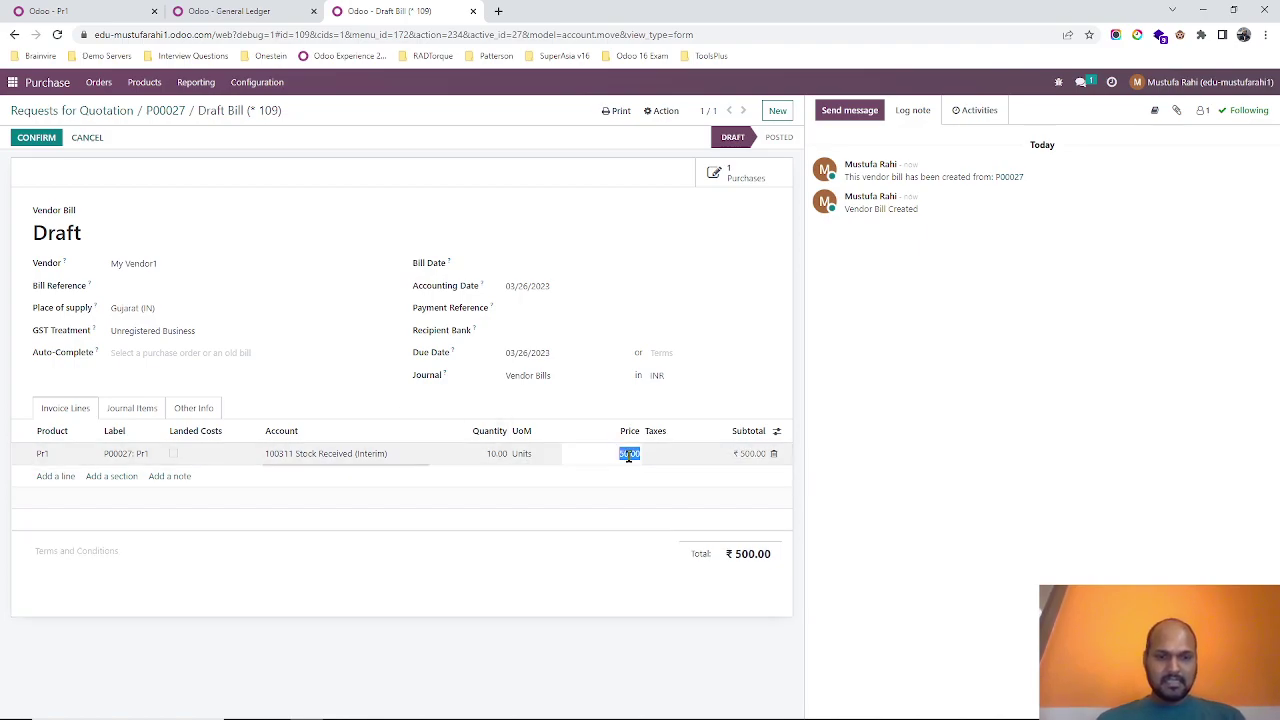
pyautogui.write('51')
pyautogui.click(701, 349)
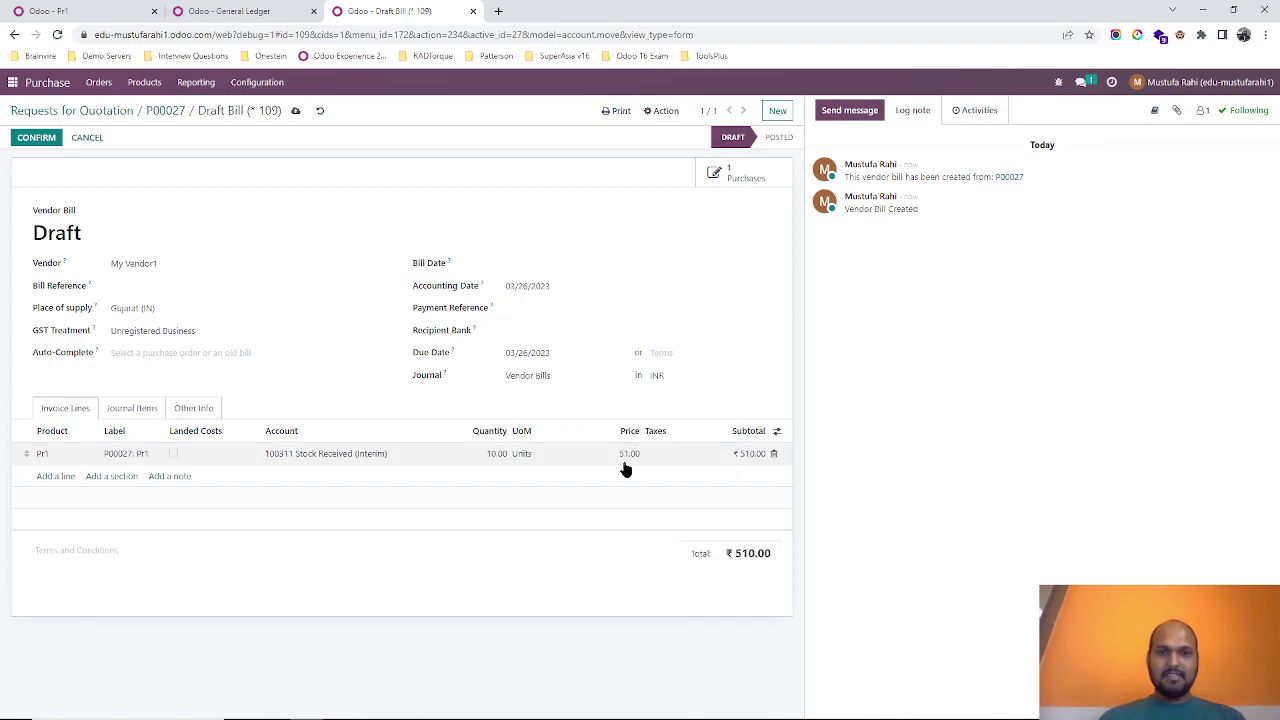
# Save the bill, set Bill Date 03/26/2023, and post it as BILL/2023/03/0019
pyautogui.click(296, 111)
pyautogui.click(116, 410)
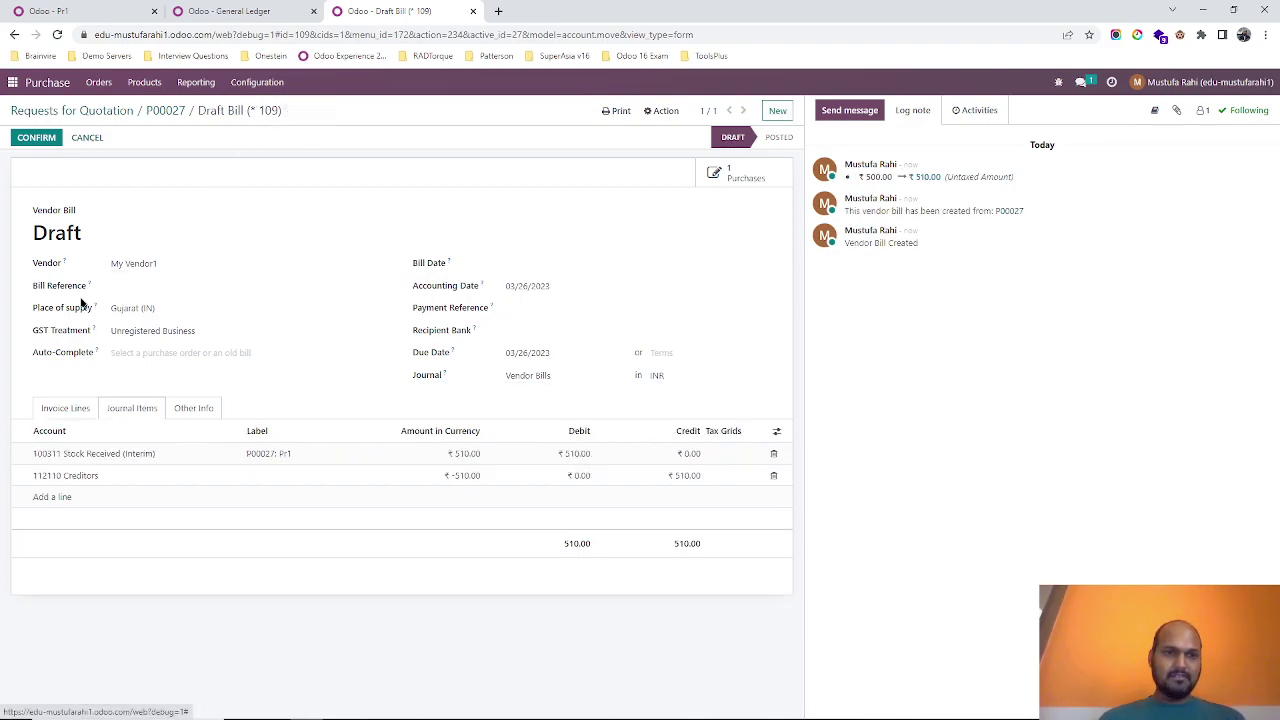
pyautogui.click(36, 137)
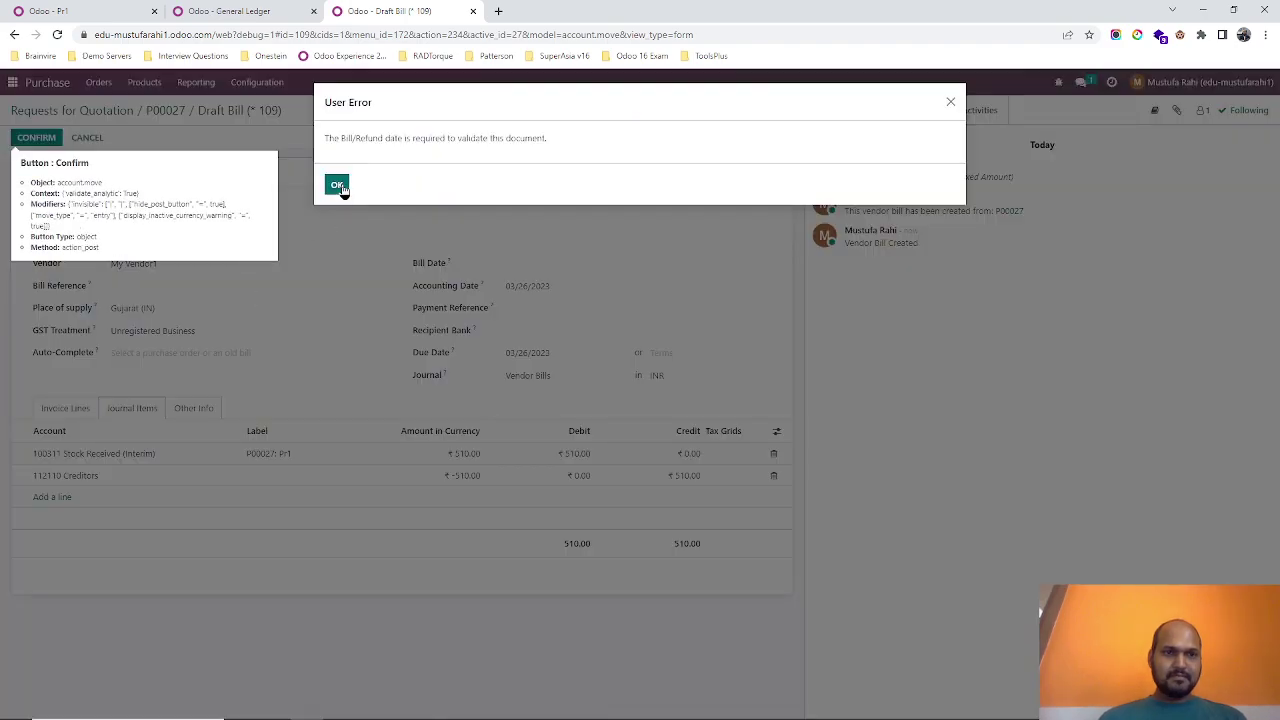
pyautogui.click(338, 186)
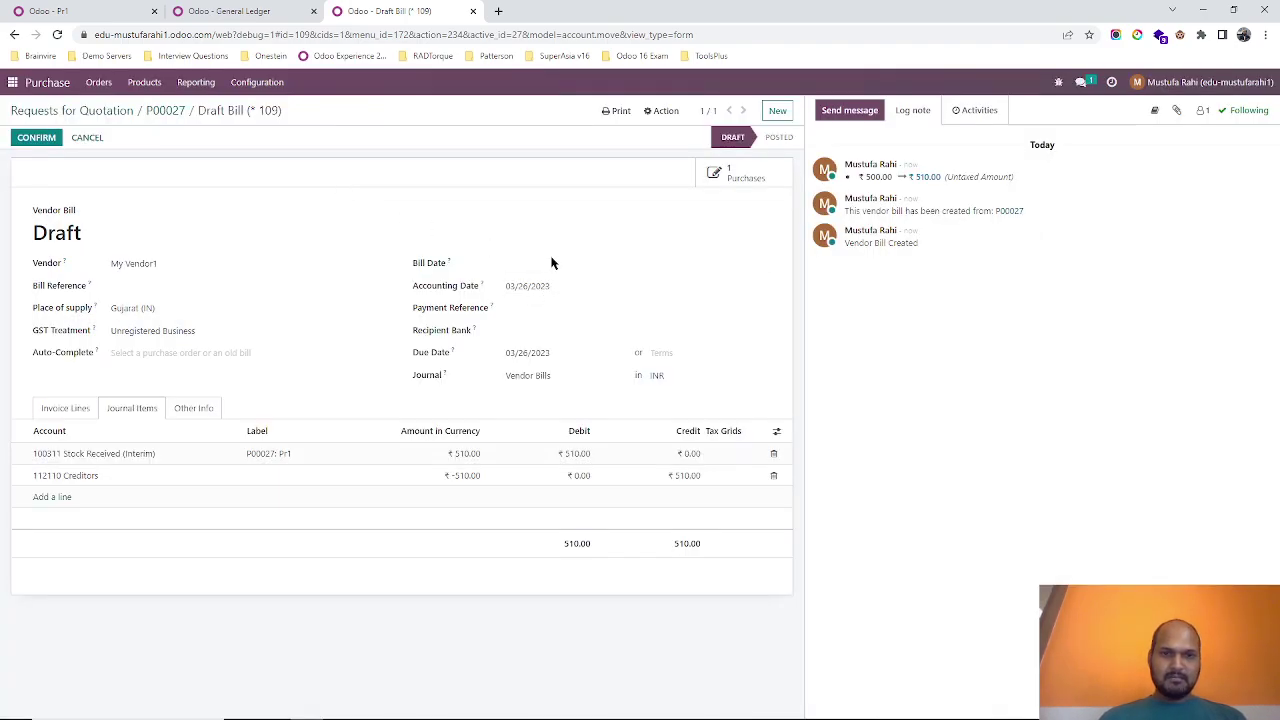
pyautogui.click(551, 263)
pyautogui.click(251, 246)
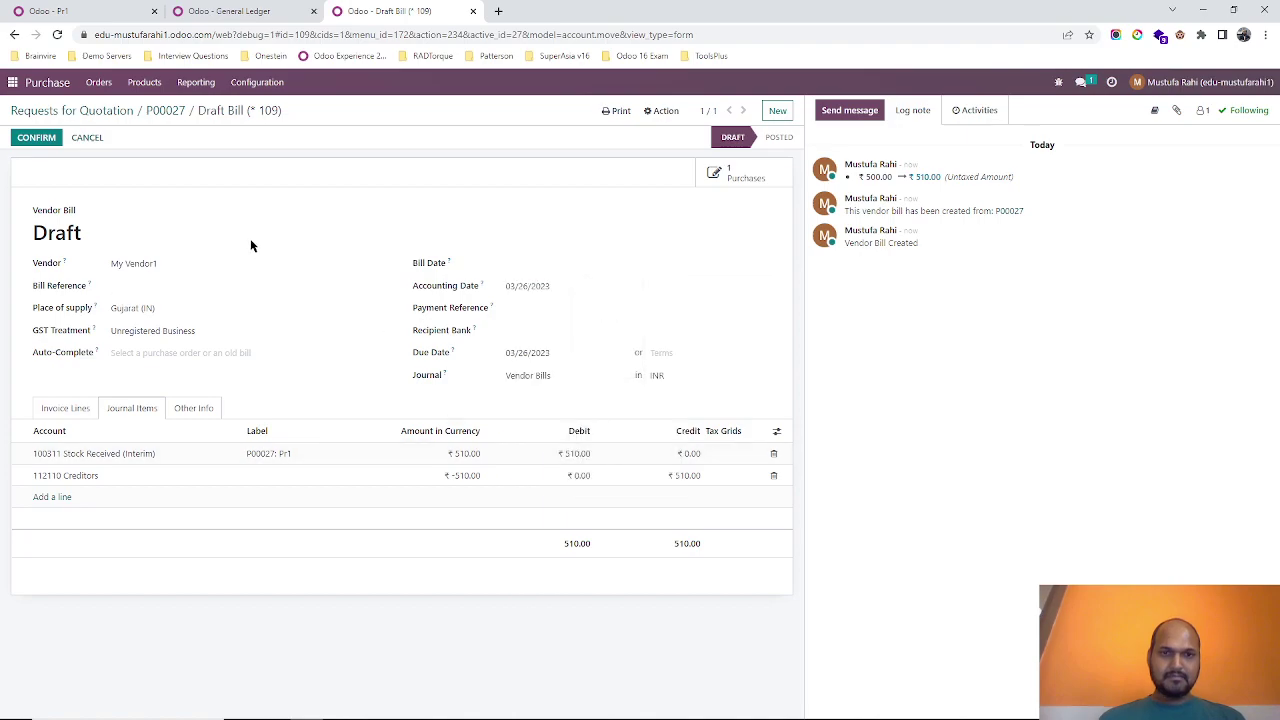
pyautogui.click(36, 137)
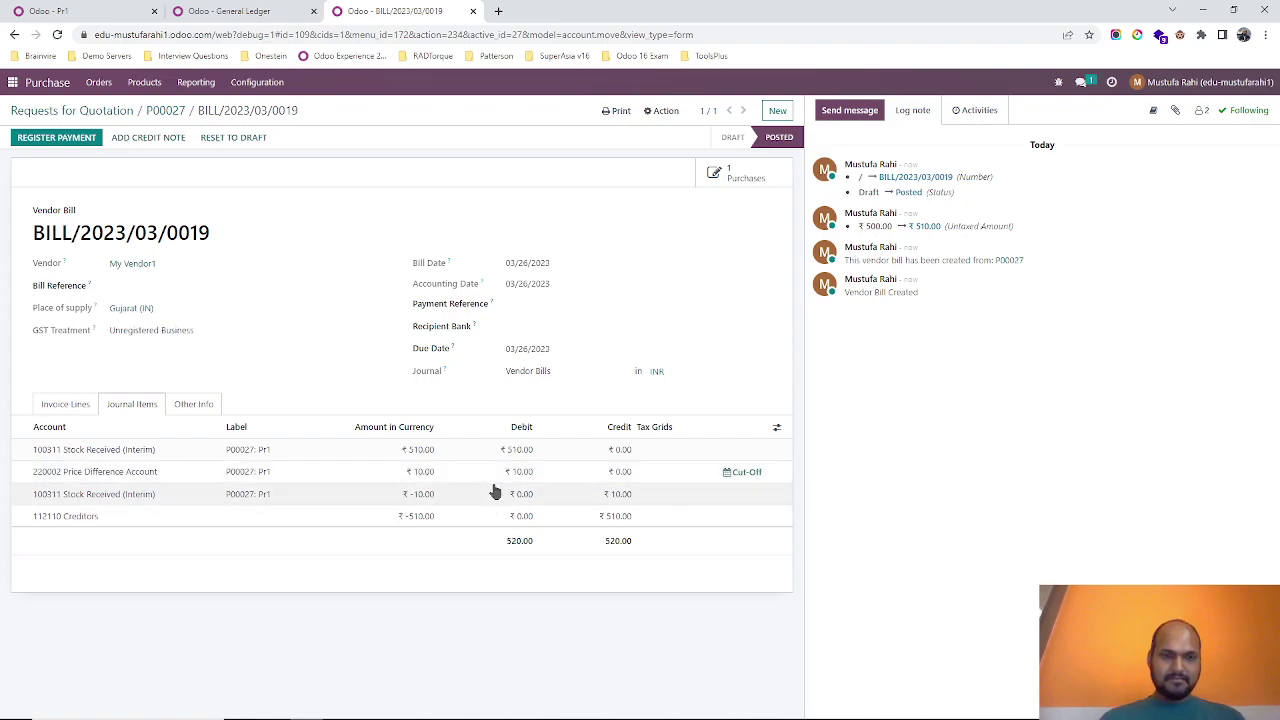
# Reload the General Ledger and show the full communication of STJ/2023/03/0058
pyautogui.click(64, 404)
pyautogui.click(241, 14)
pyautogui.click(285, 35)
pyautogui.press('Return')
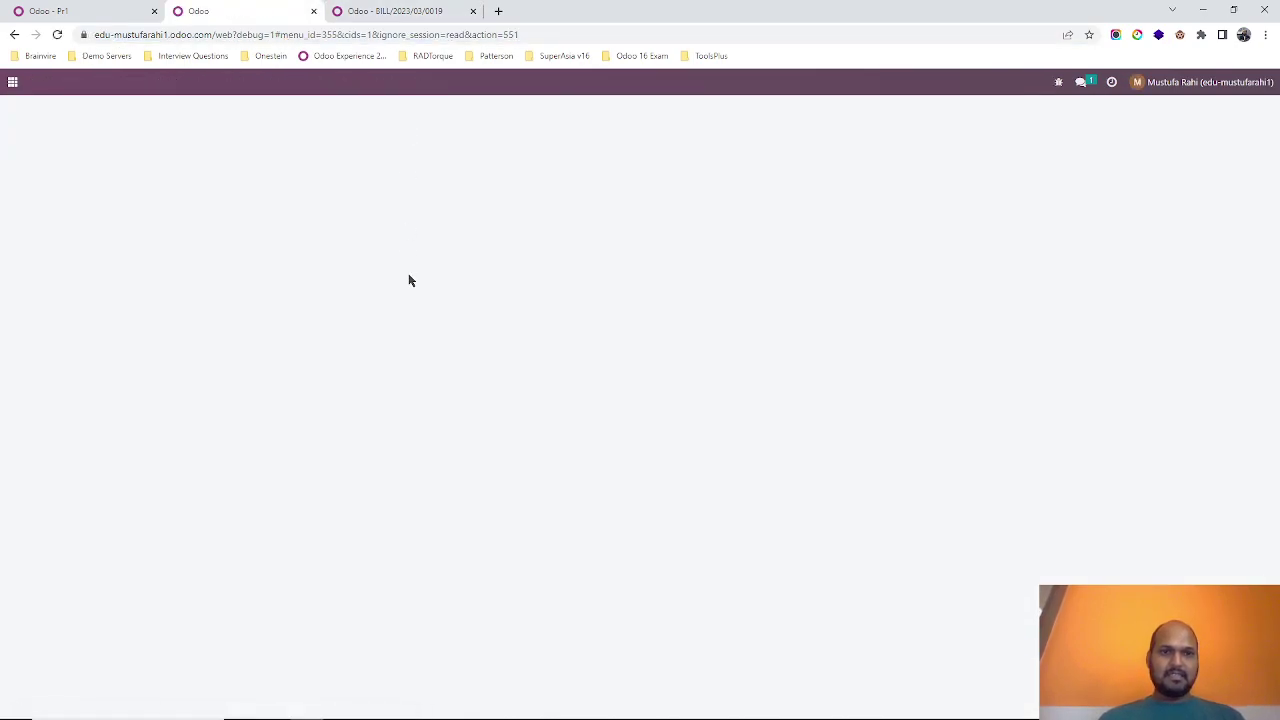
pyautogui.scroll(-5, 449, 480)
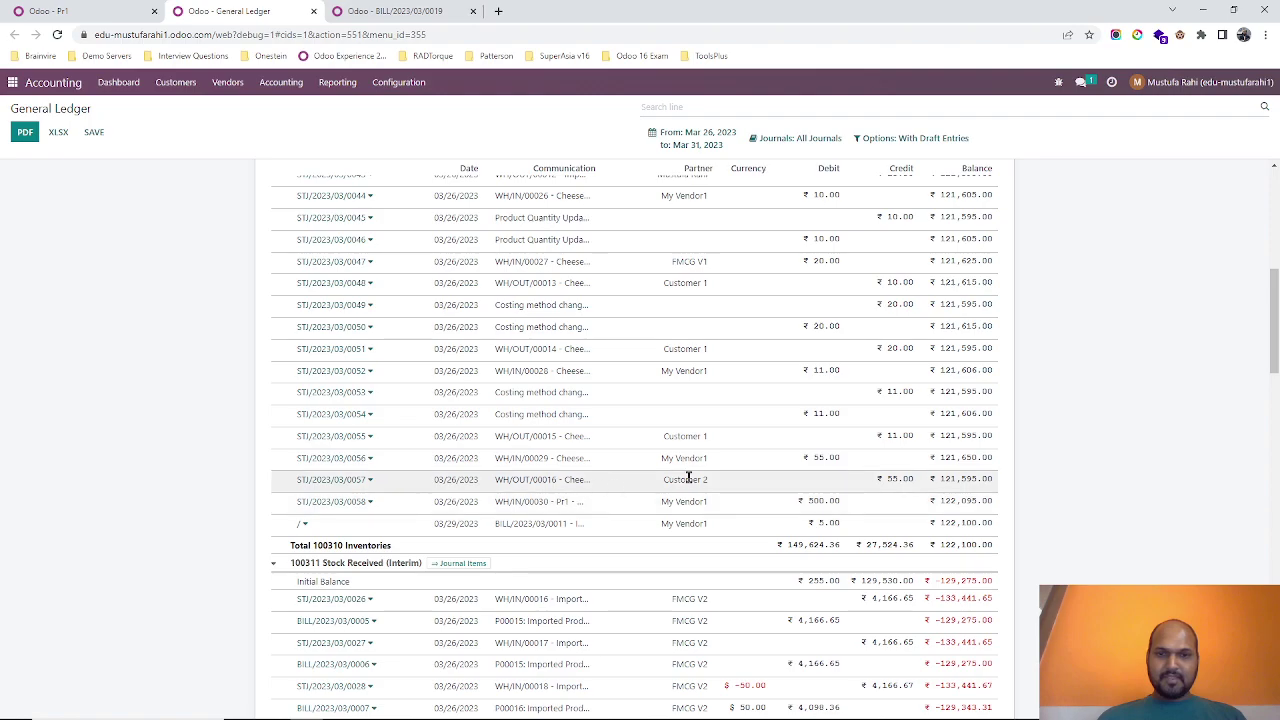
pyautogui.click(555, 500)
# Locate the new 10.00 entry from BILL/2023/03/0019 under the Price Difference Account
pyautogui.scroll(-10, 803, 500)
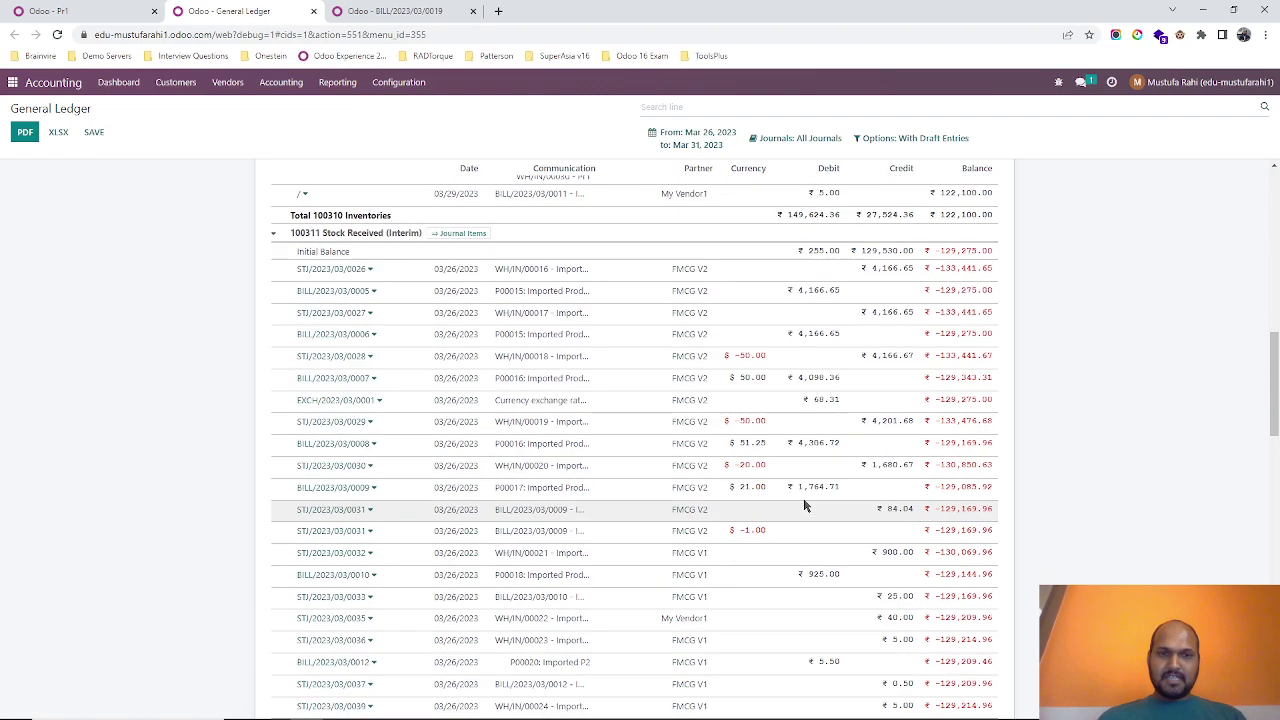
pyautogui.scroll(-5, 586, 542)
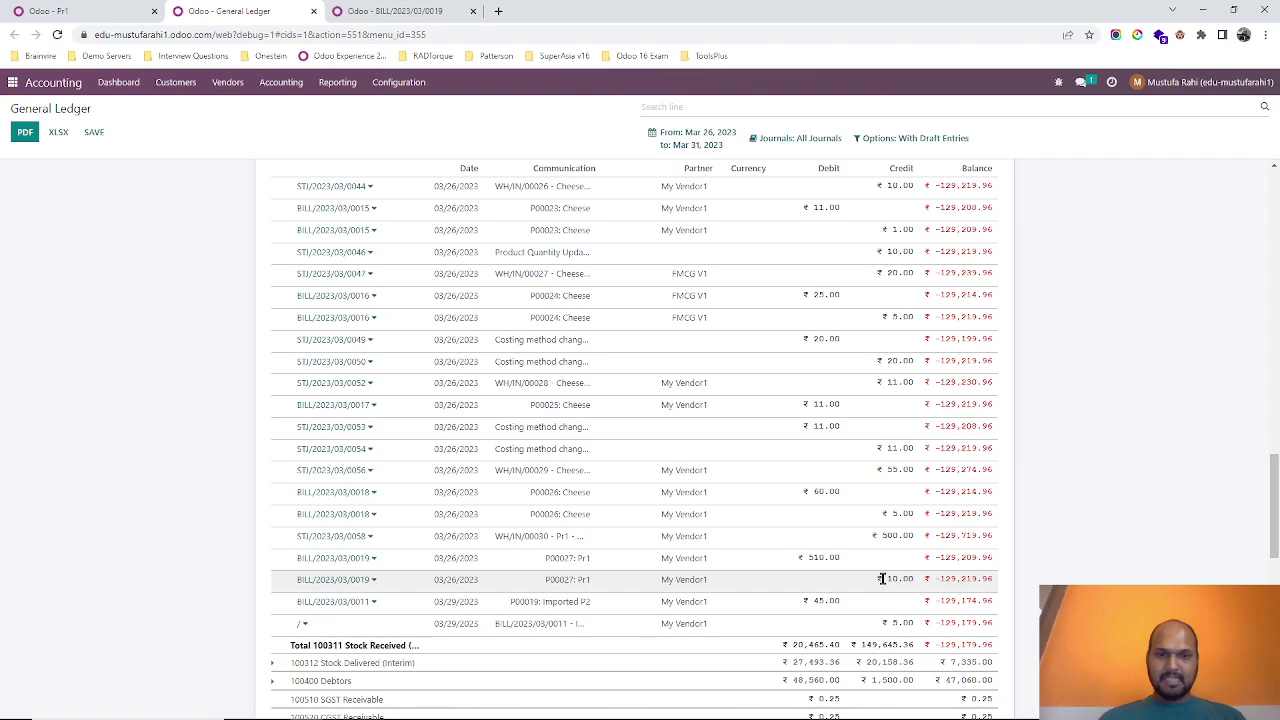
pyautogui.scroll(-1, 573, 580)
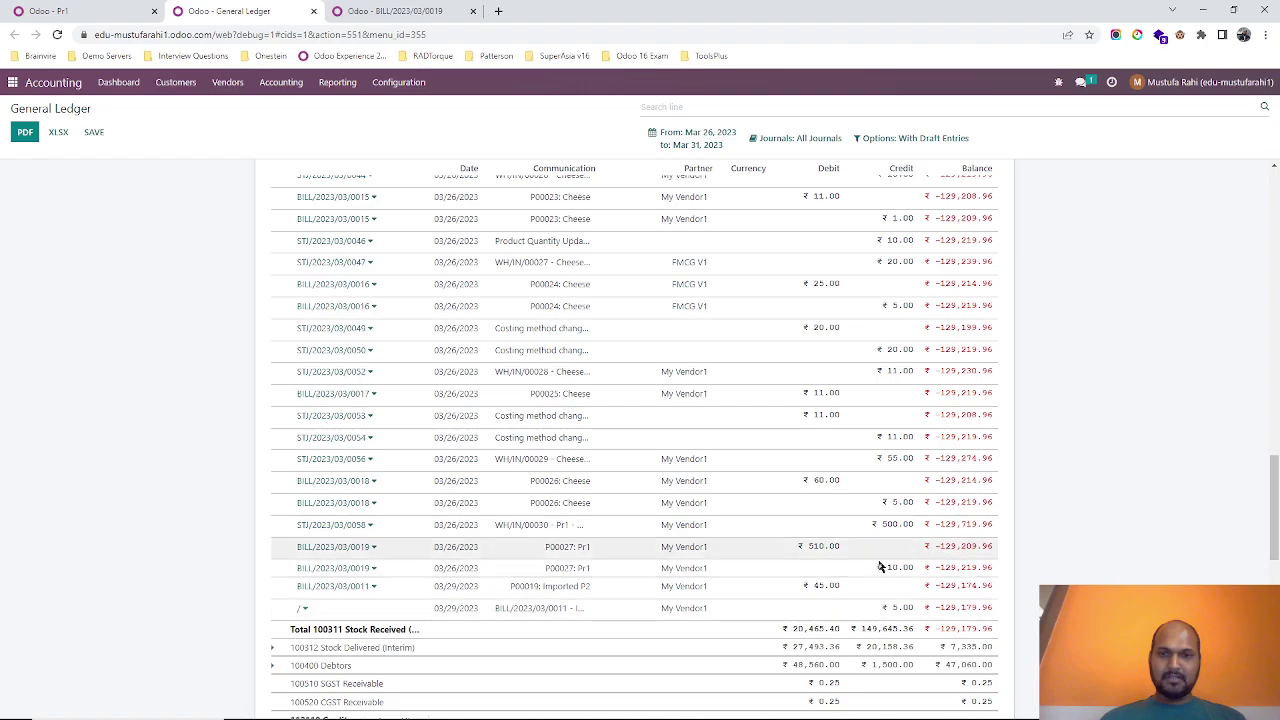
pyautogui.scroll(-12, 724, 602)
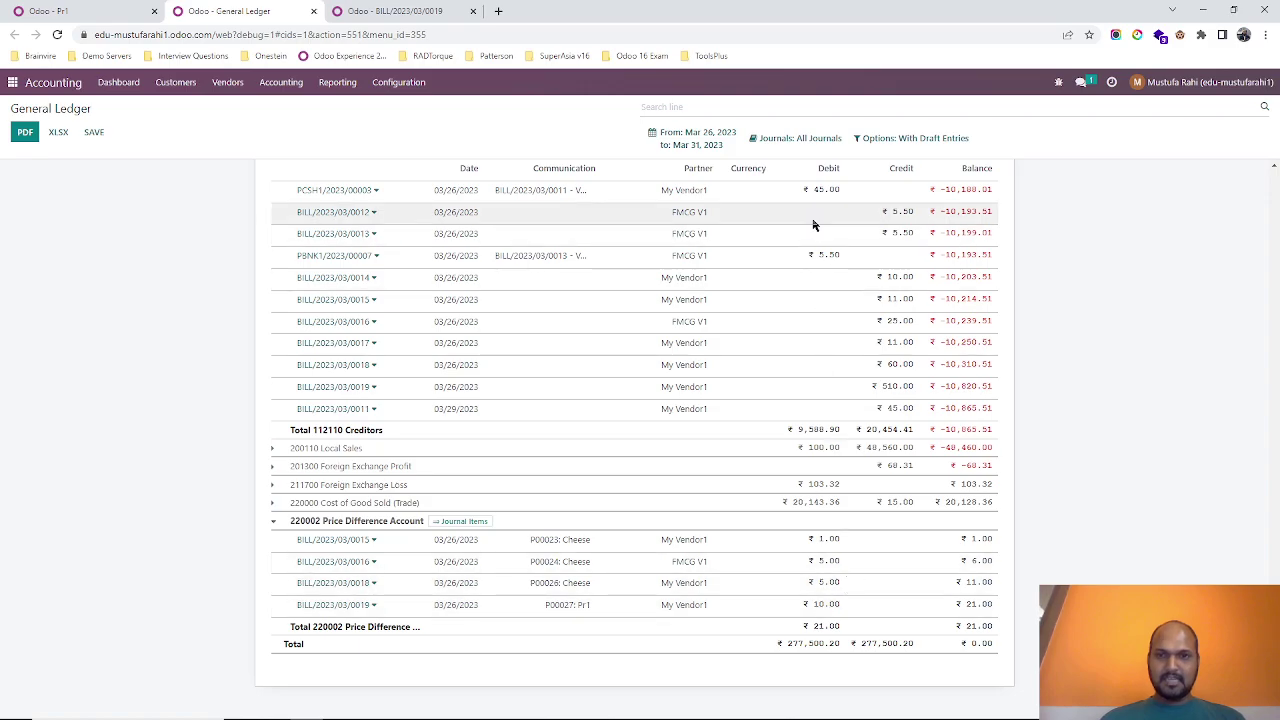
pyautogui.scroll(10, 783, 480)
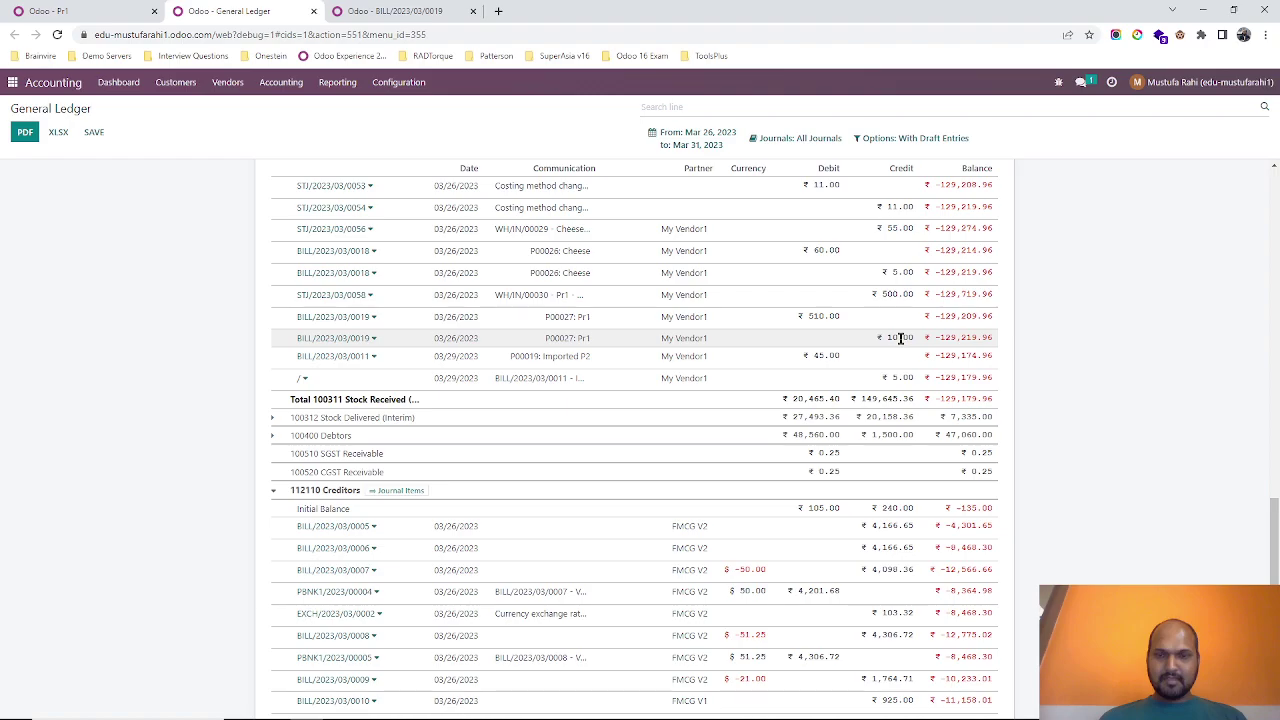
pyautogui.doubleClick(900, 338)
pyautogui.scroll(-10, 901, 342)
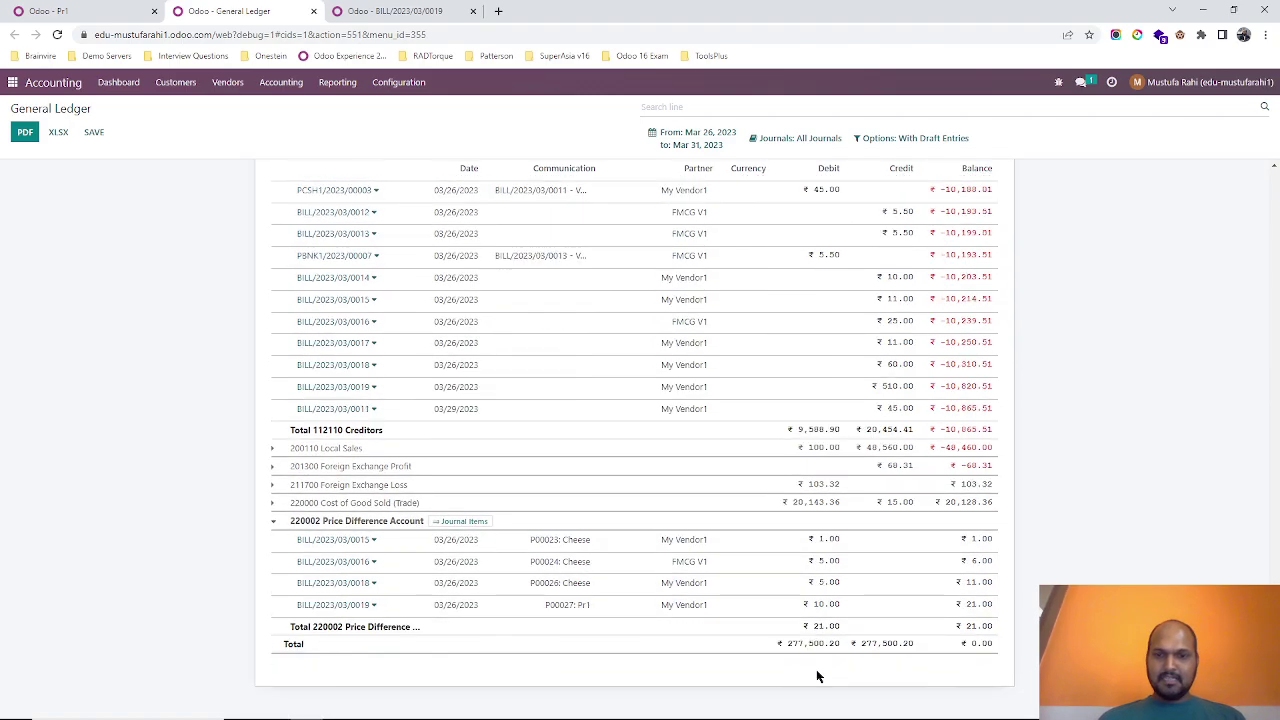
pyautogui.scroll(15, 868, 442)
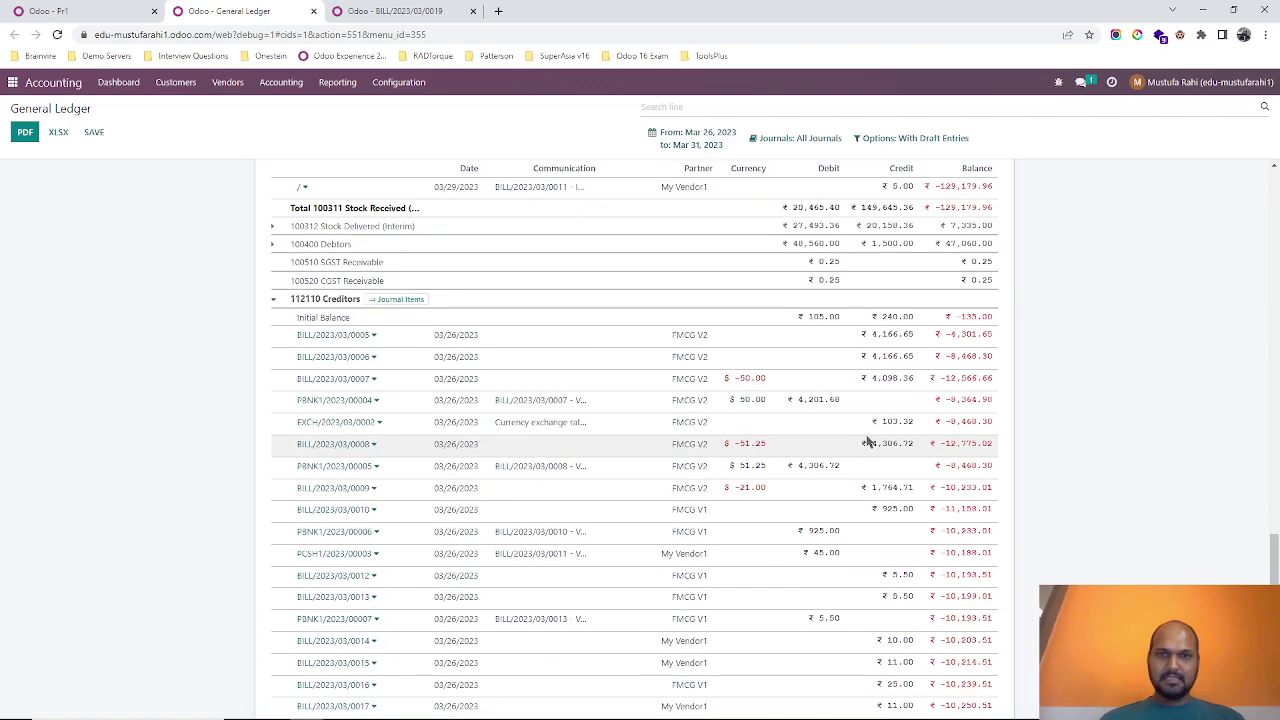
pyautogui.scroll(10, 868, 442)
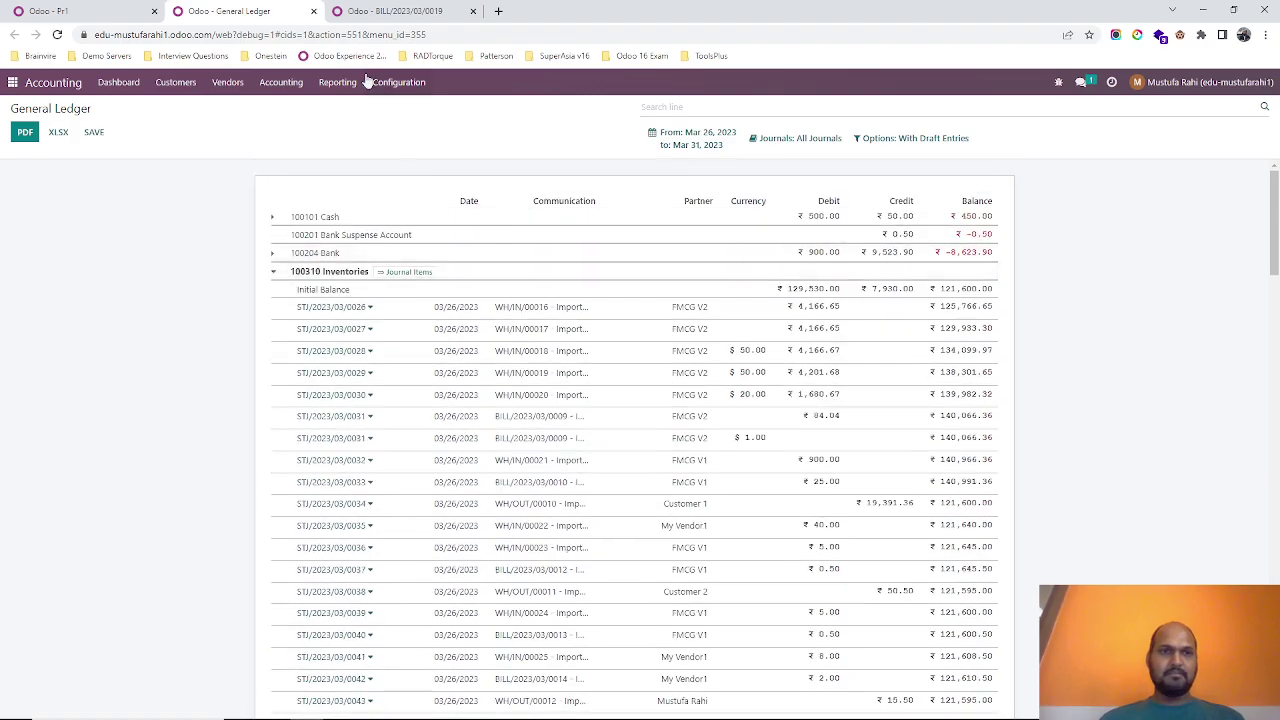
pyautogui.click(380, 11)
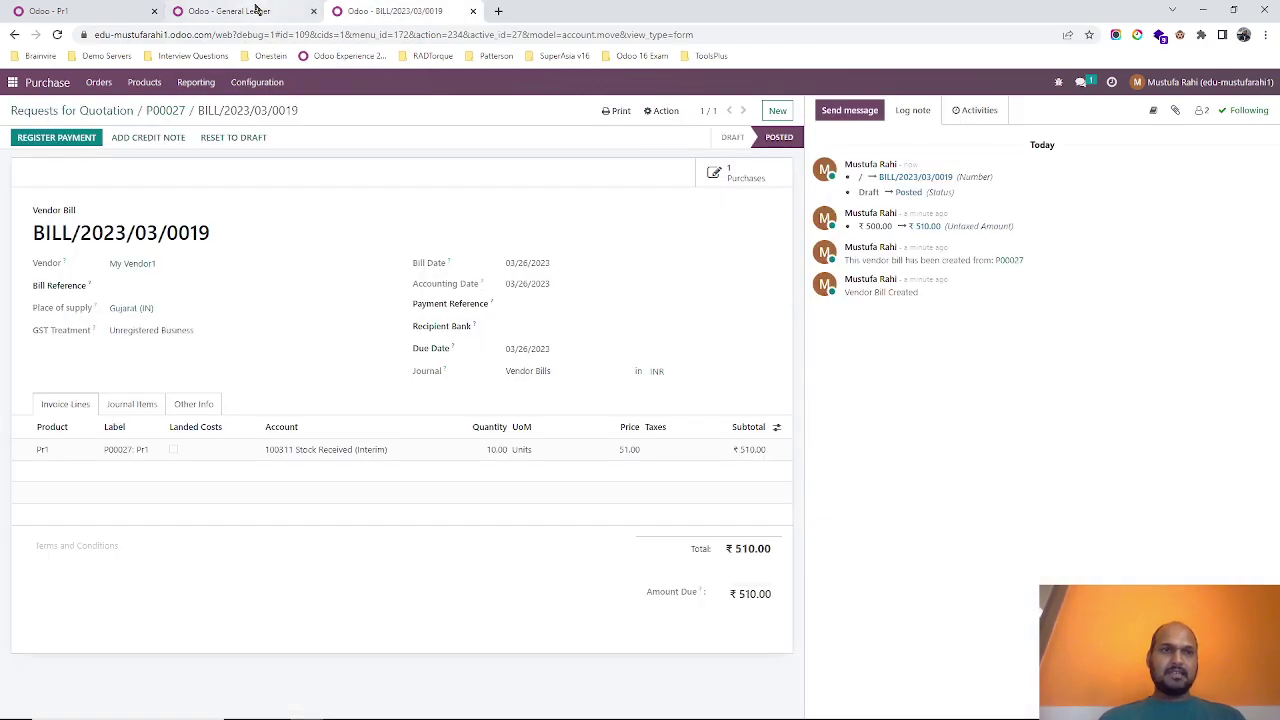
# Start a new request for quotation with FMCG V1 as the vendor
pyautogui.click(154, 112)
pyautogui.click(106, 112)
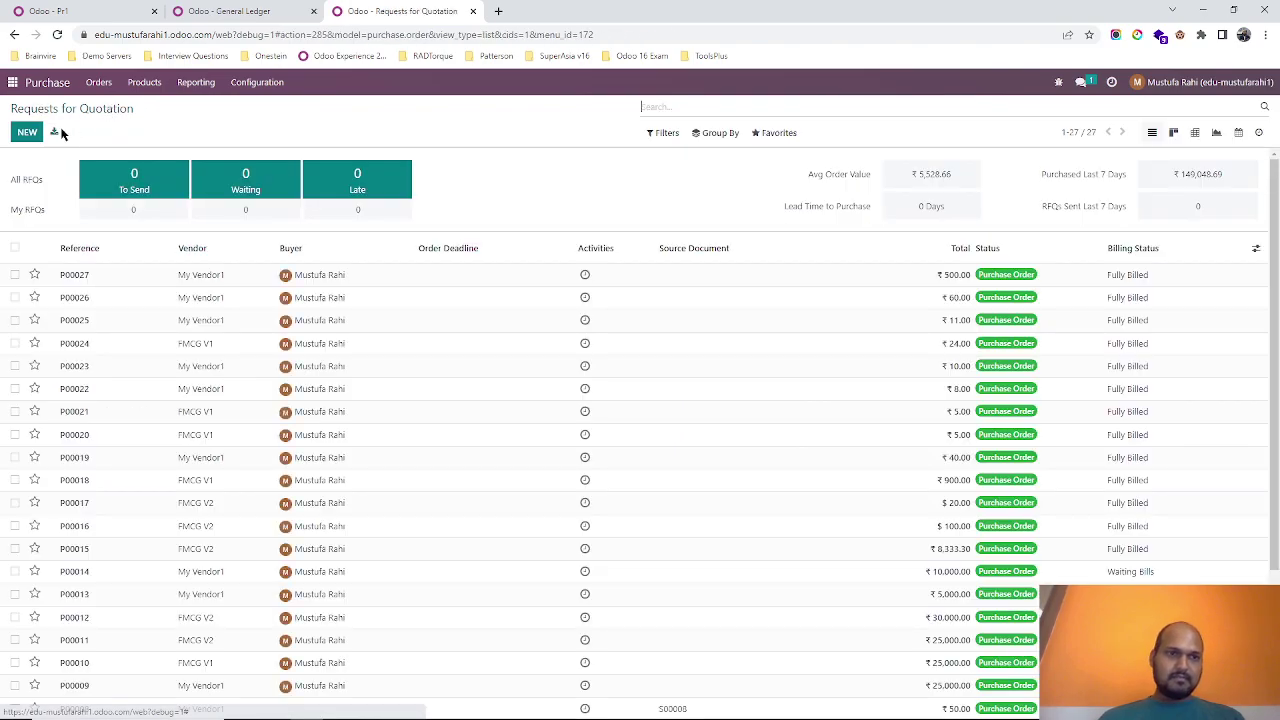
pyautogui.click(28, 132)
pyautogui.click(151, 230)
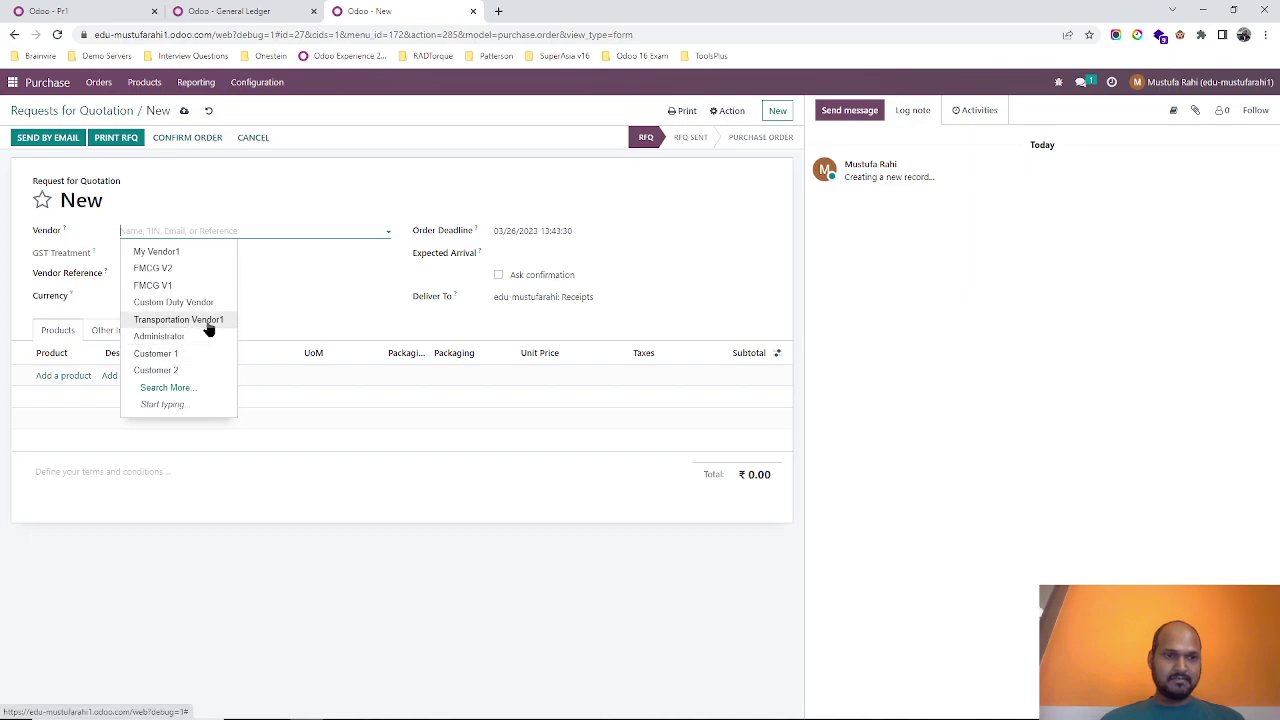
pyautogui.click(190, 287)
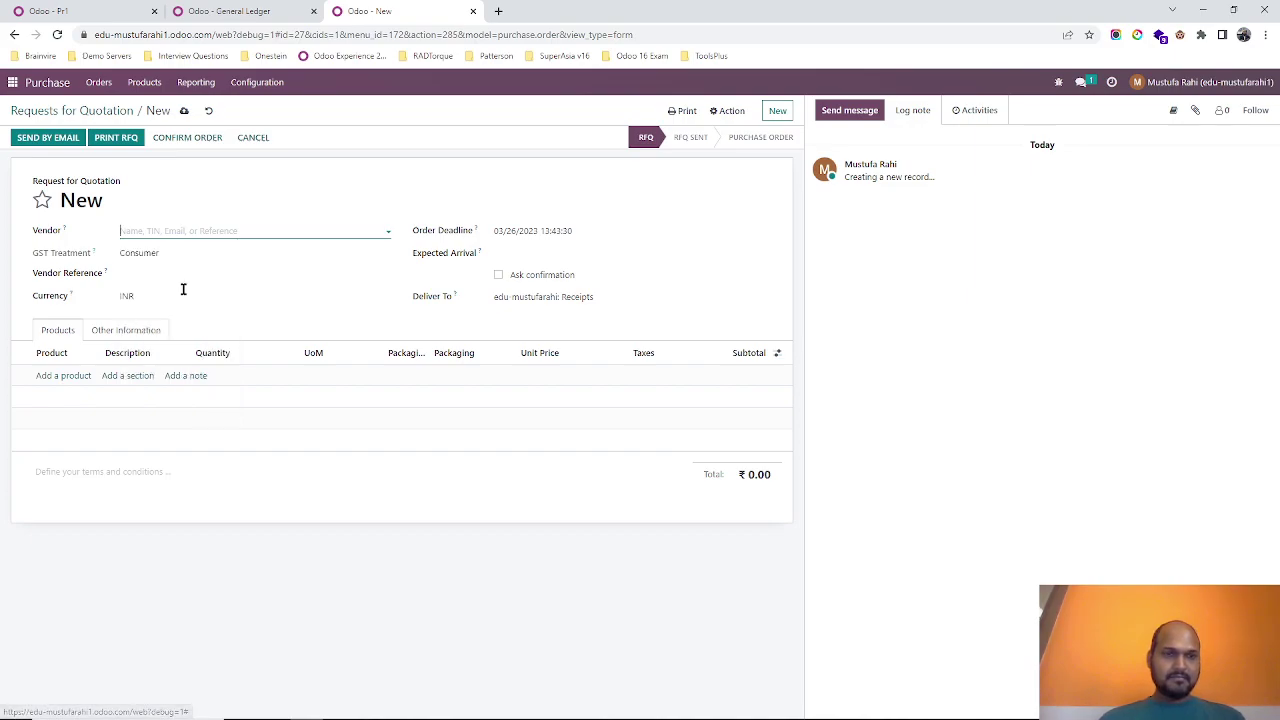
# Add 10 units of Pr1 at 55 to the quotation and save it
pyautogui.click(72, 383)
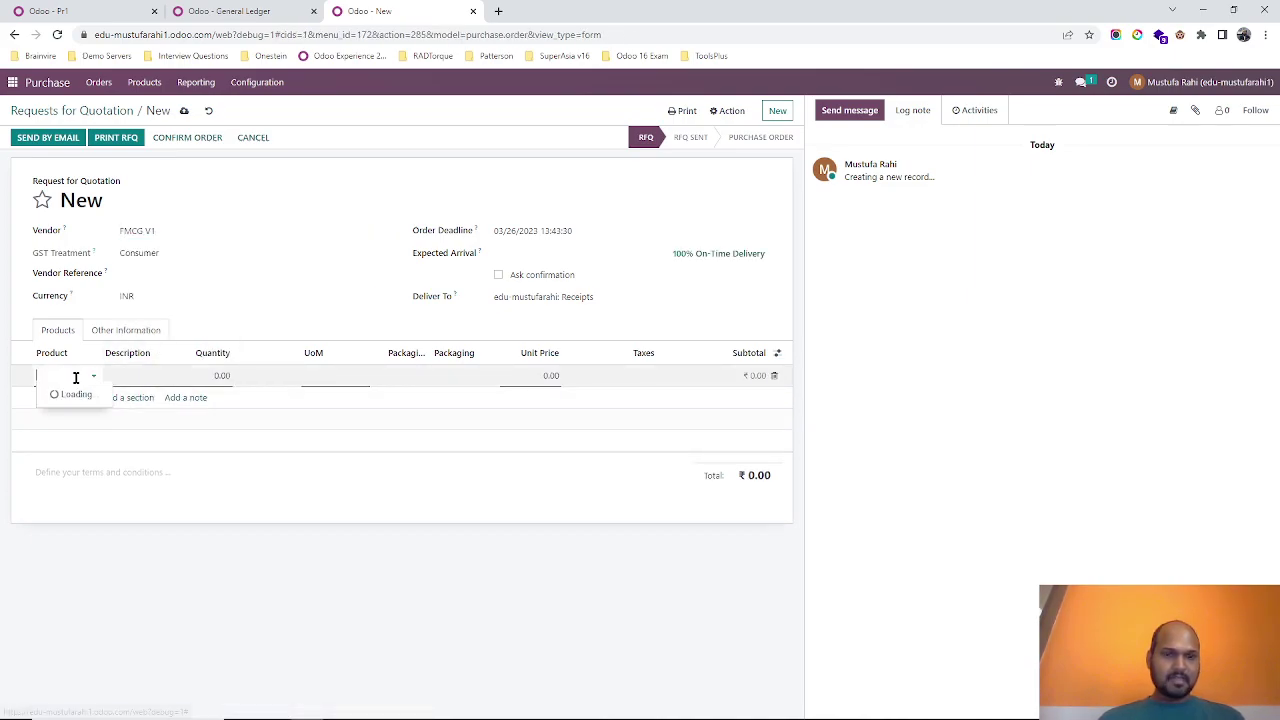
pyautogui.write('pr1')
pyautogui.click(80, 394)
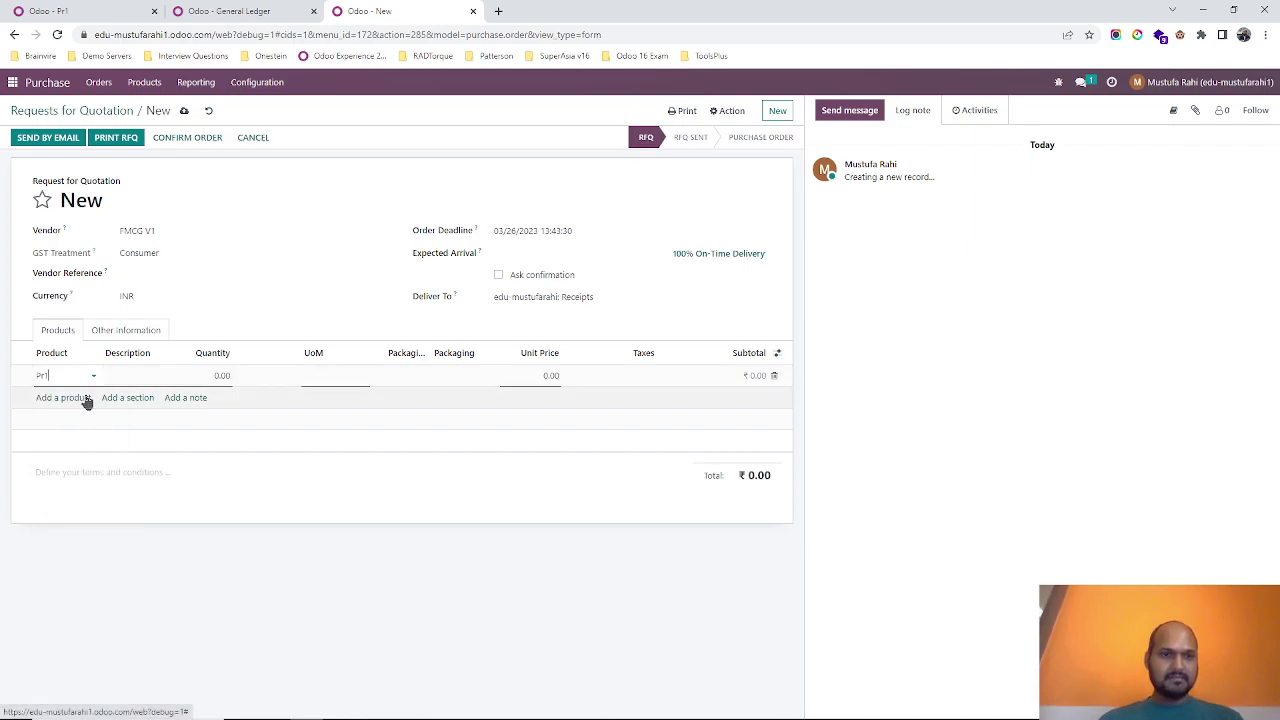
pyautogui.click(216, 375)
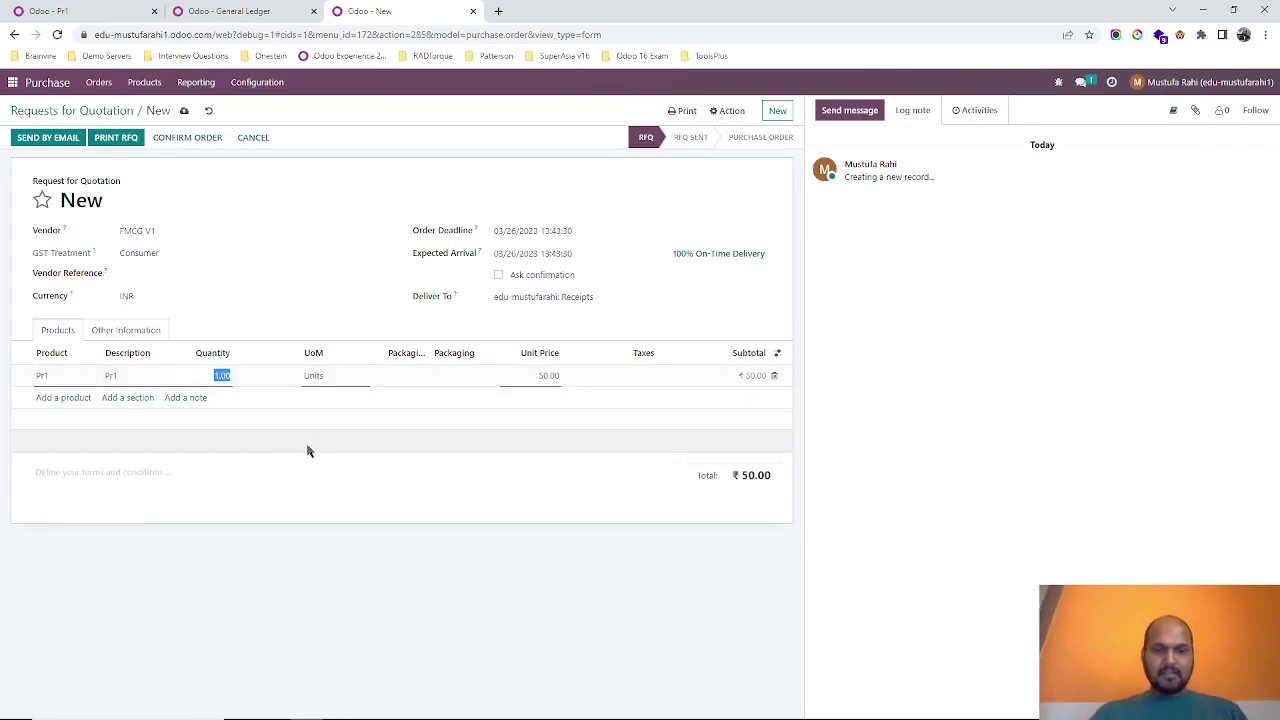
pyautogui.write('10')
pyautogui.press('Tab')
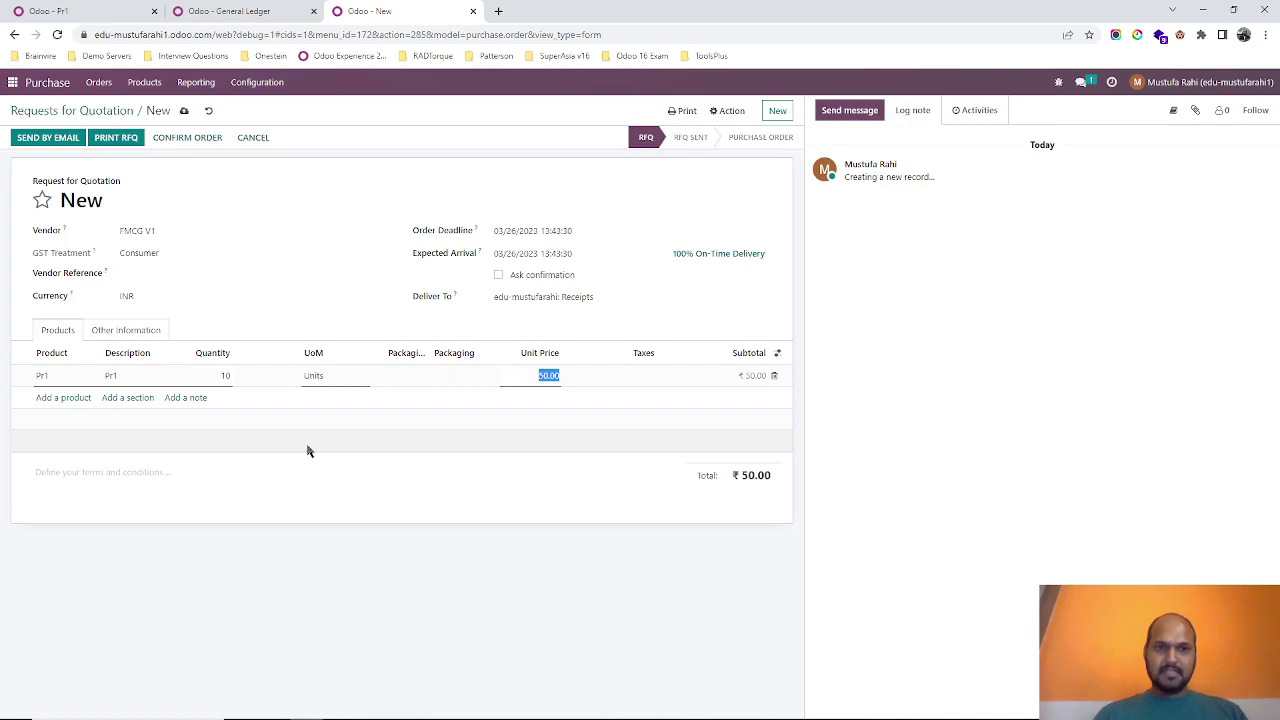
pyautogui.write('55')
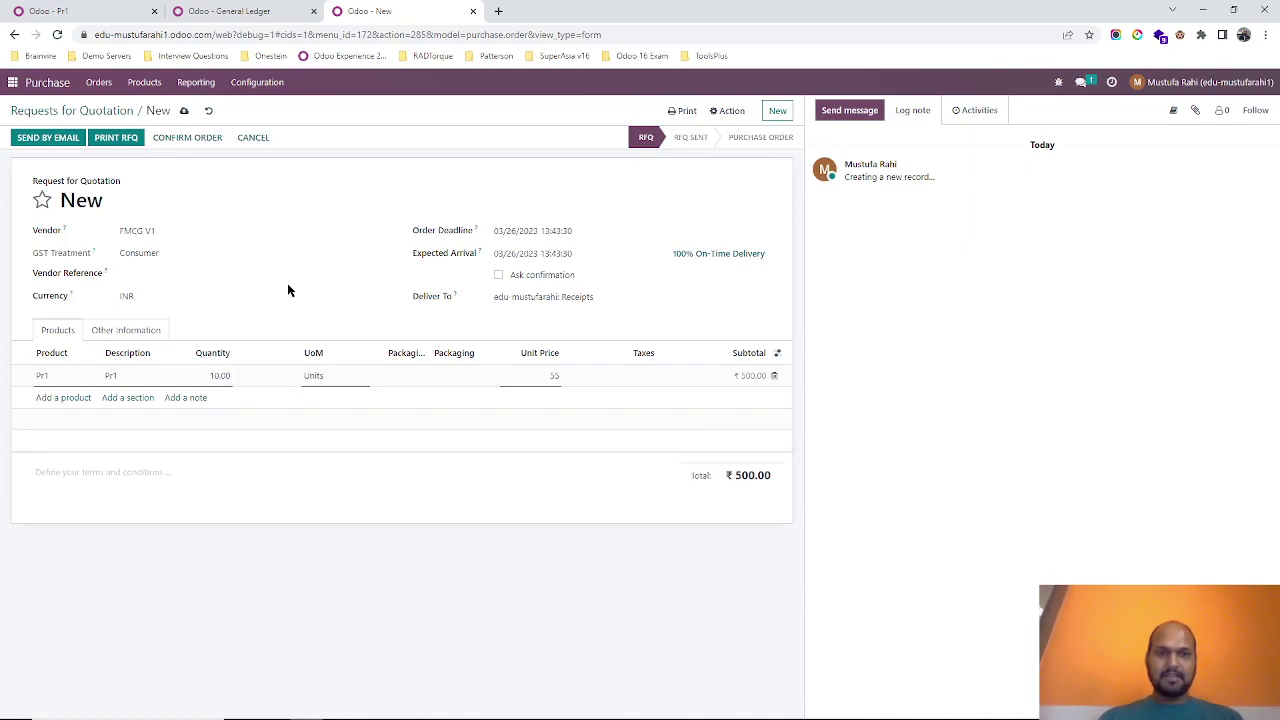
pyautogui.click(184, 110)
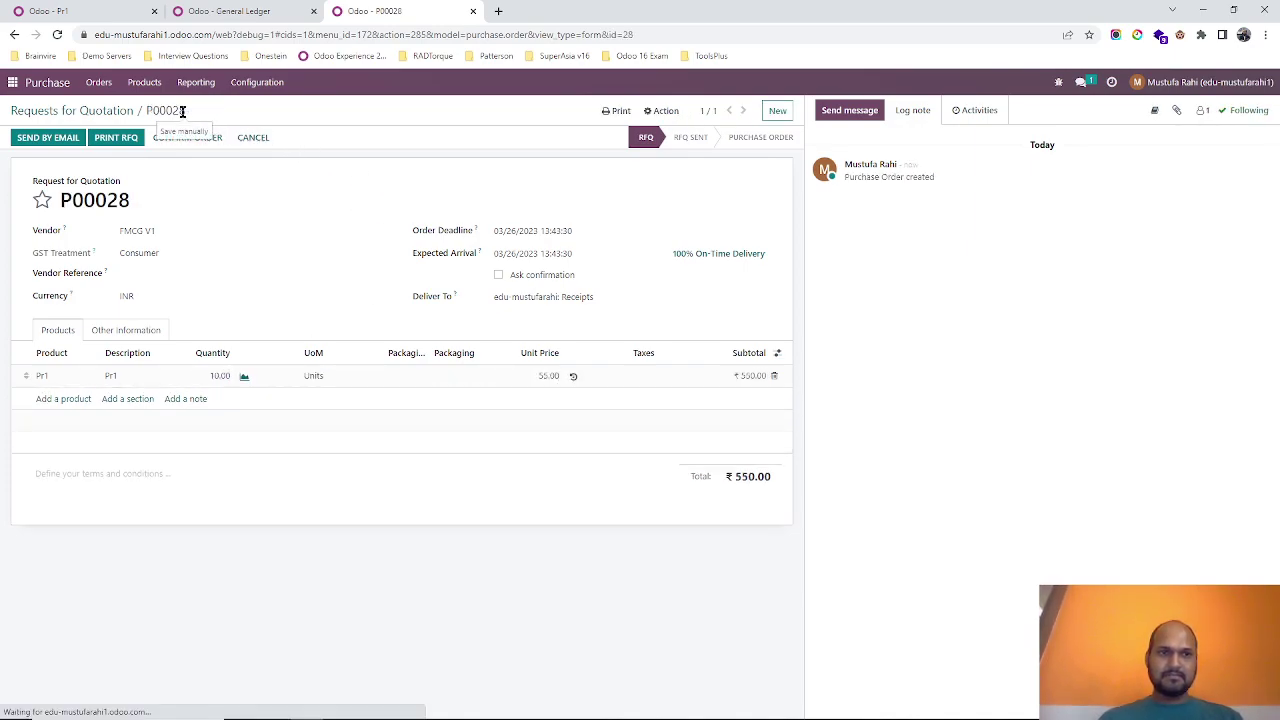
# Confirm P00028 and validate receipt WH/IN/00031 for all 10 units
pyautogui.click(175, 138)
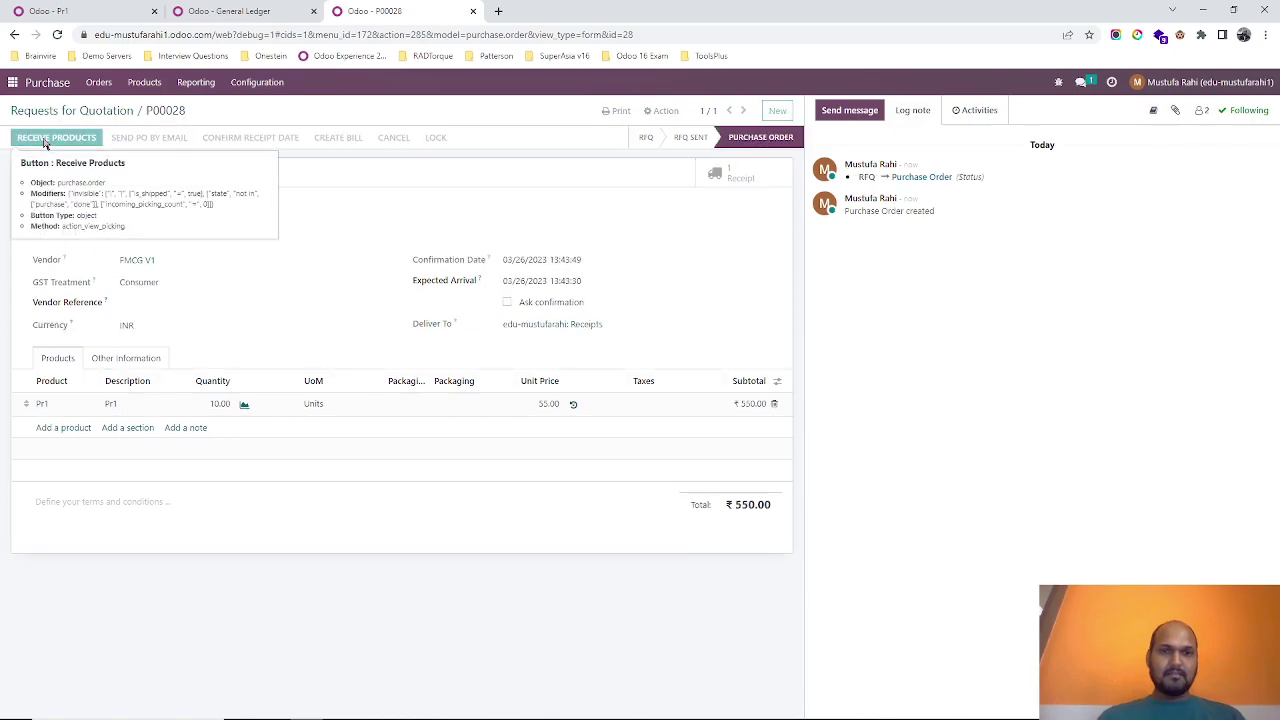
pyautogui.click(45, 138)
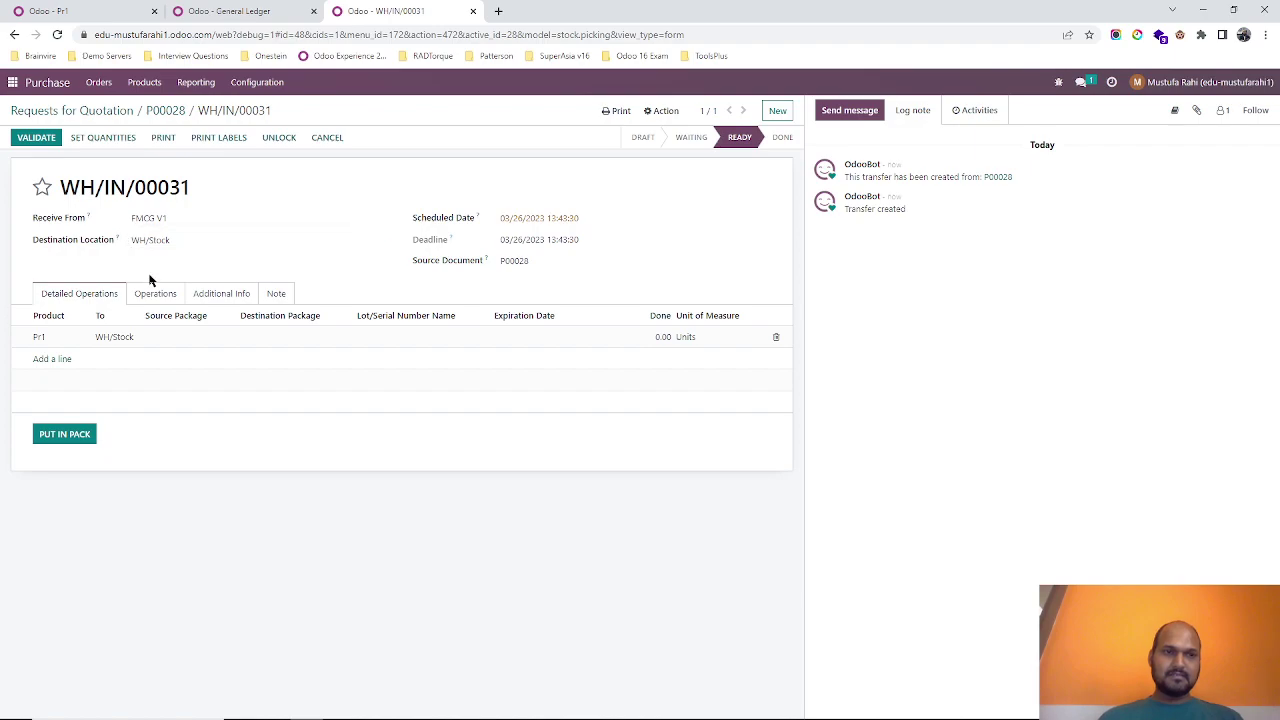
pyautogui.click(108, 138)
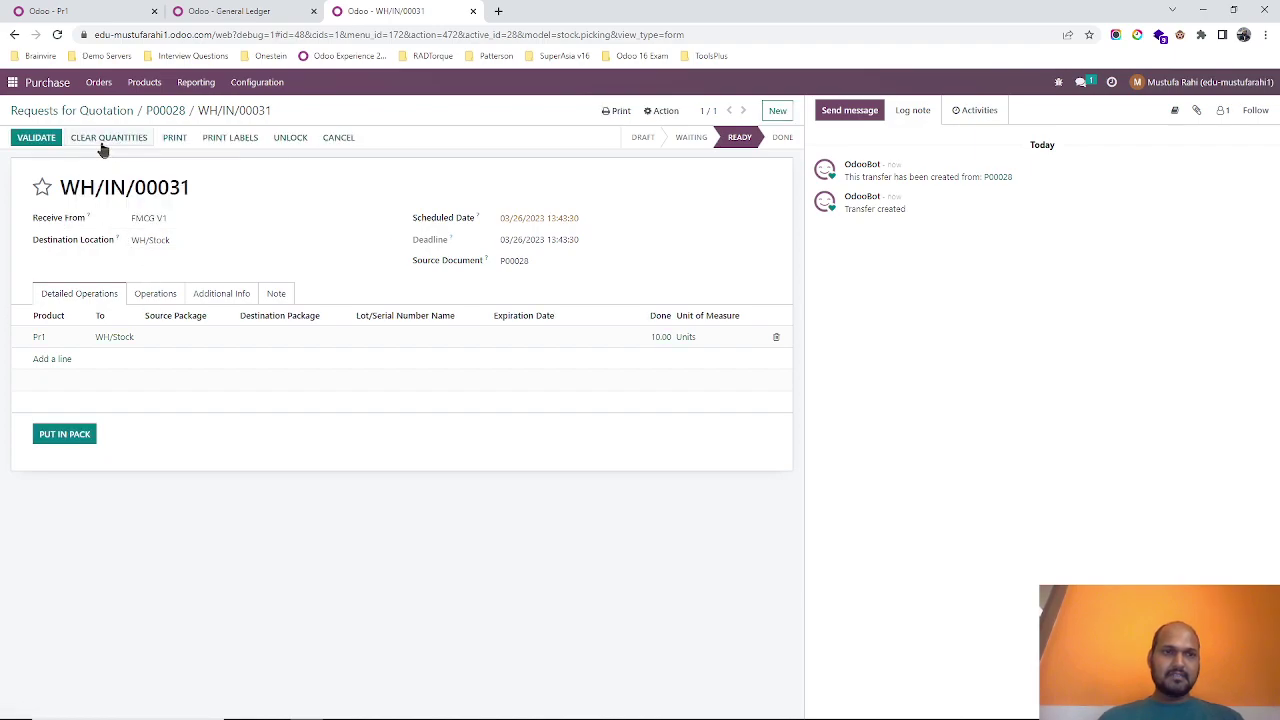
pyautogui.click(34, 140)
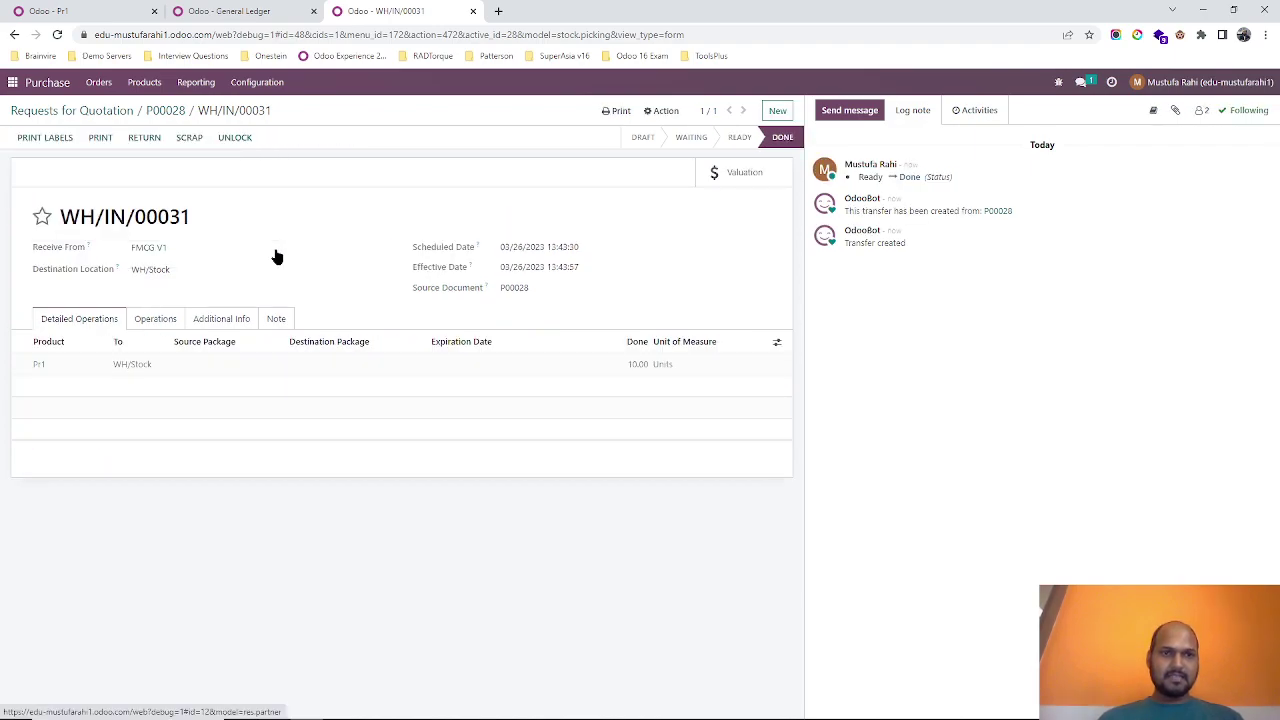
pyautogui.click(260, 17)
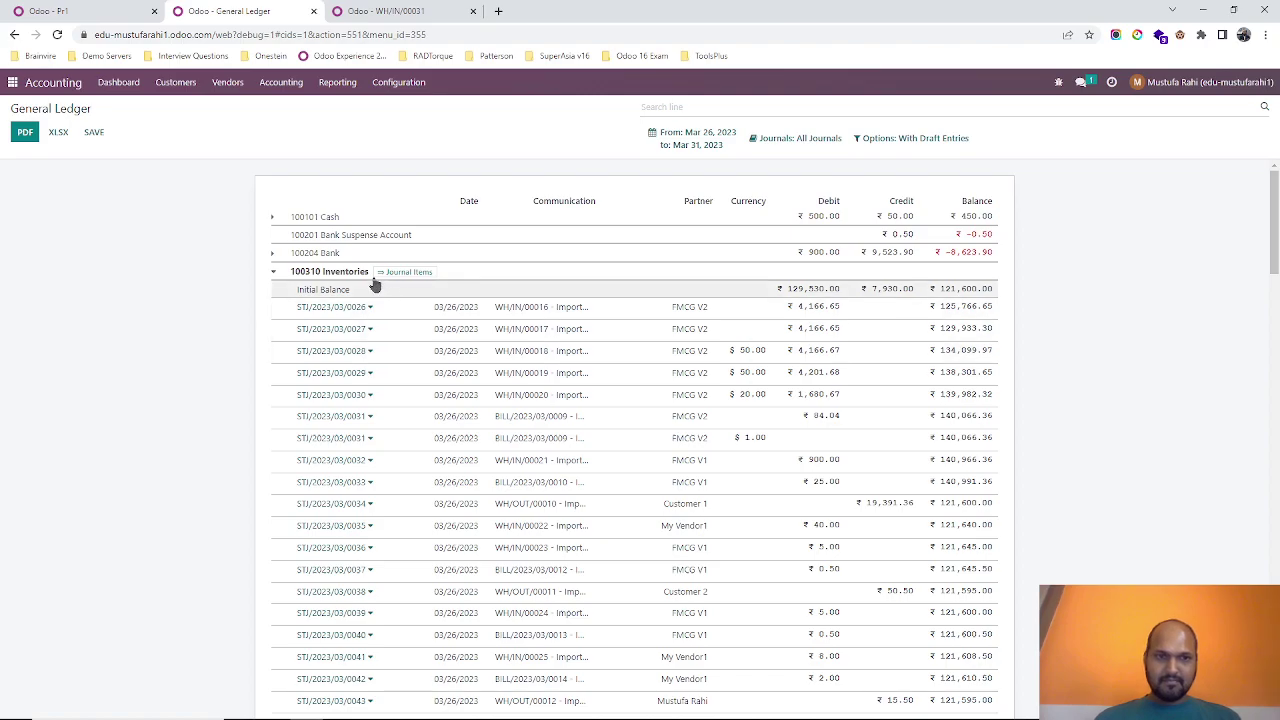
# Compare the General Ledger figures with Pr1's standard cost on the product form
pyautogui.scroll(-6, 670, 557)
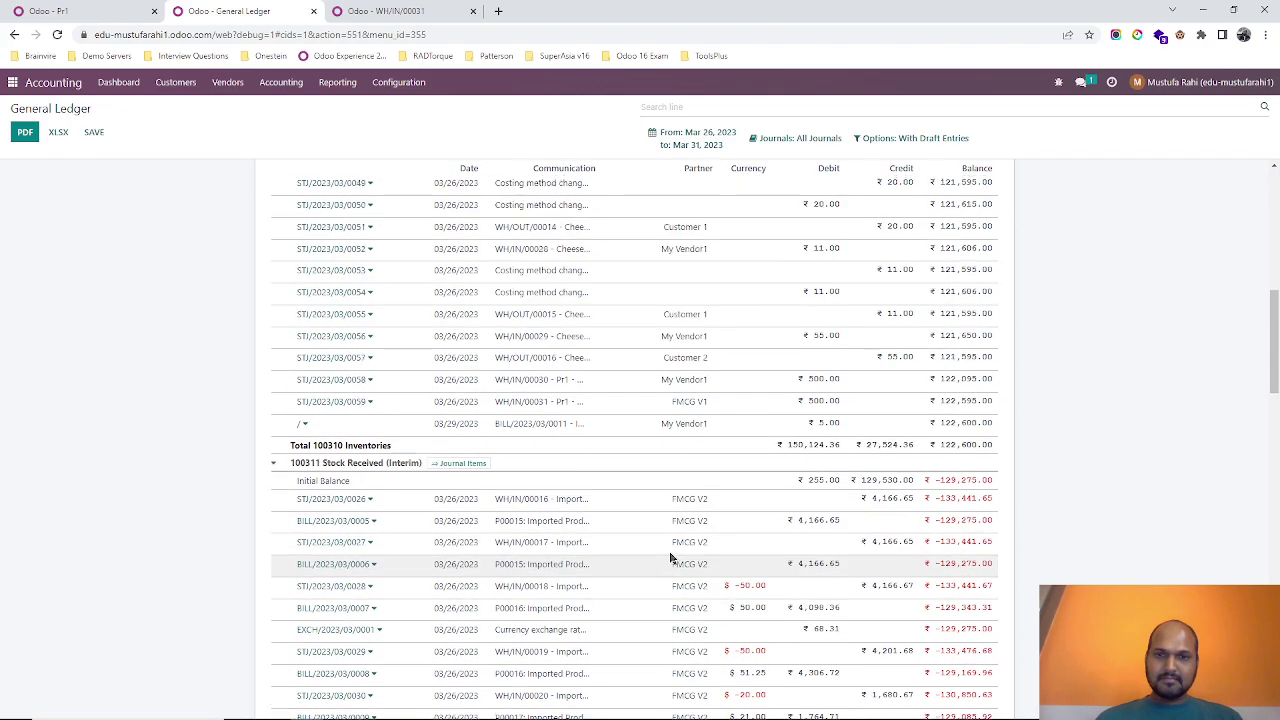
pyautogui.scroll(-1, 672, 550)
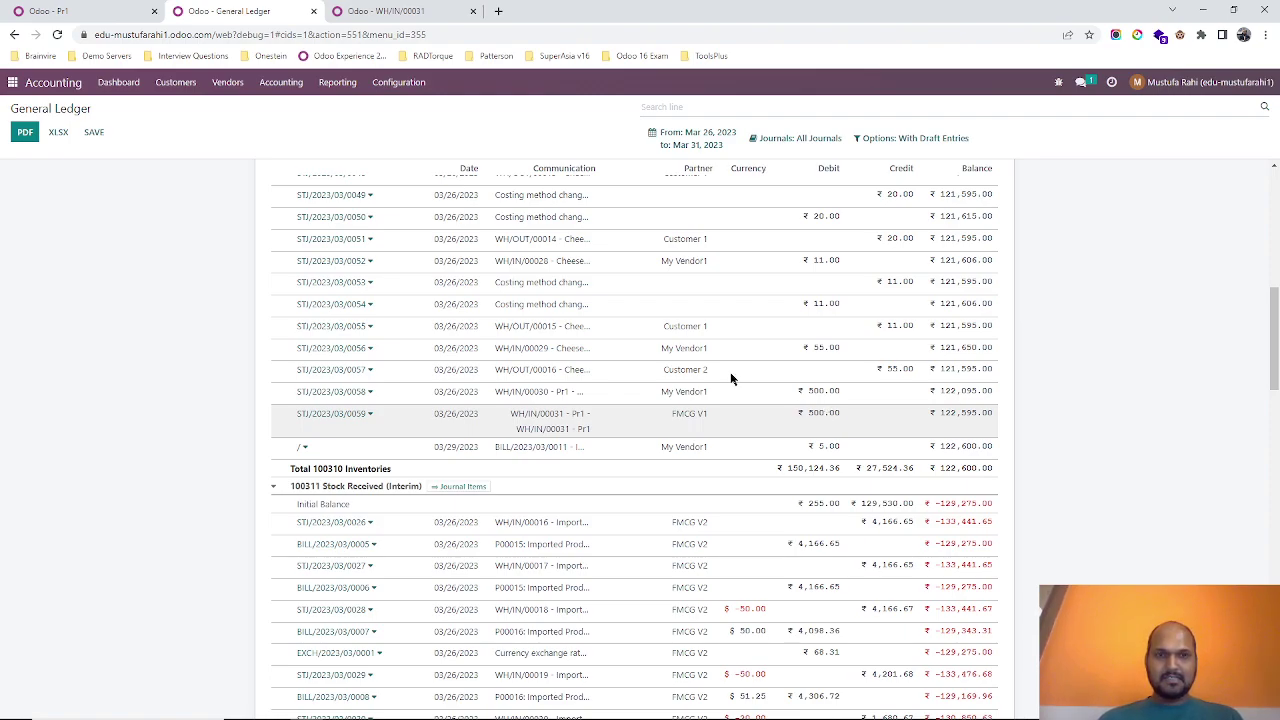
pyautogui.click(106, 11)
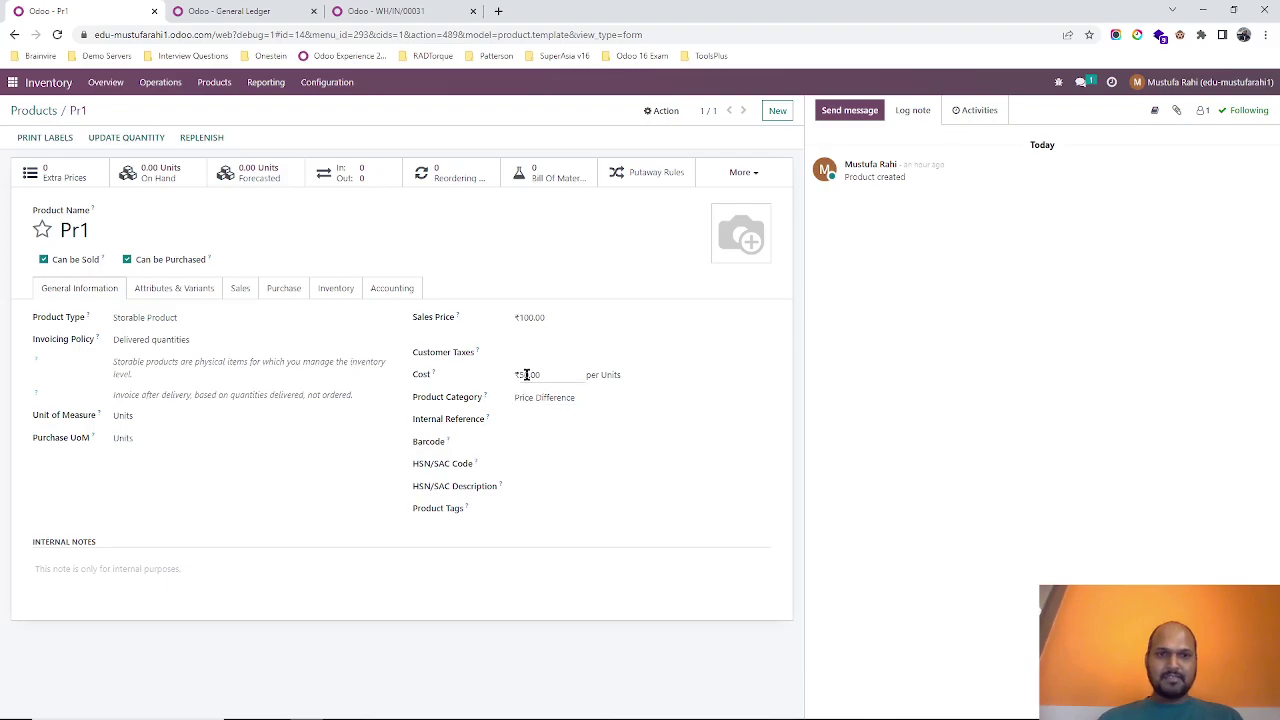
pyautogui.click(258, 10)
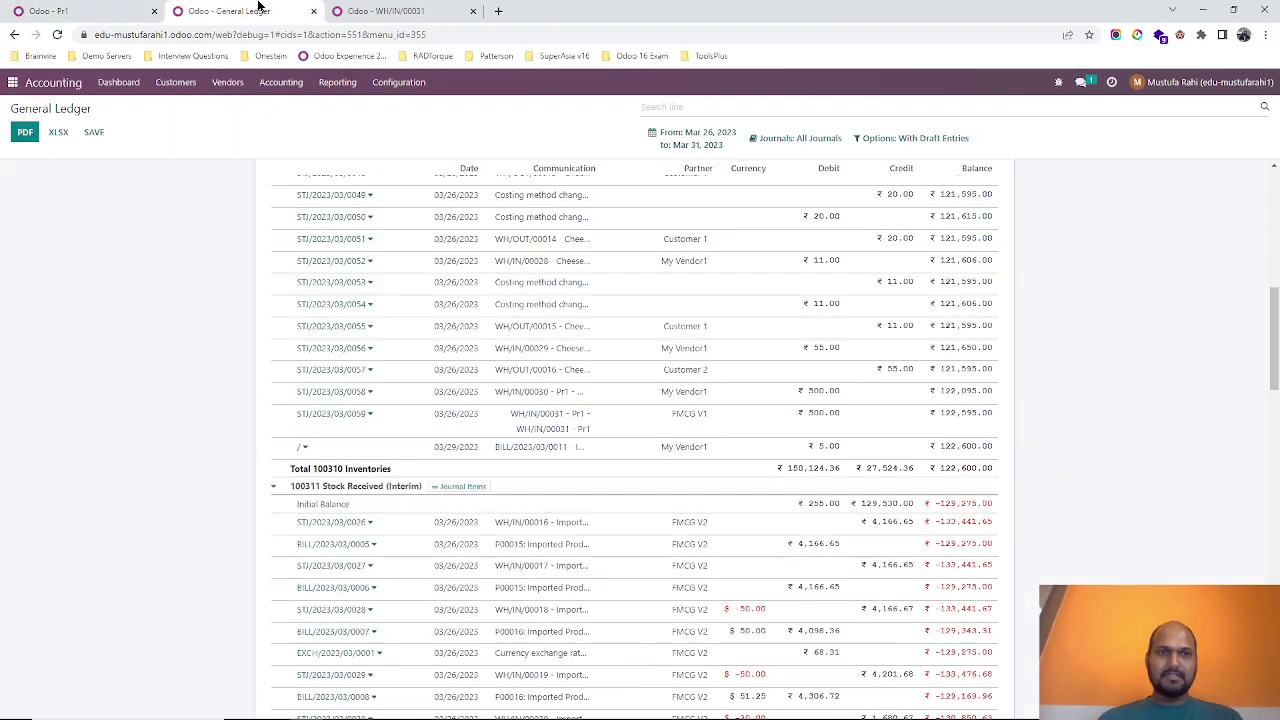
# Expand STJ/2023/03/0059 to confirm its 500.00 Stock Received credit from WH/IN/00031
pyautogui.scroll(-10, 543, 456)
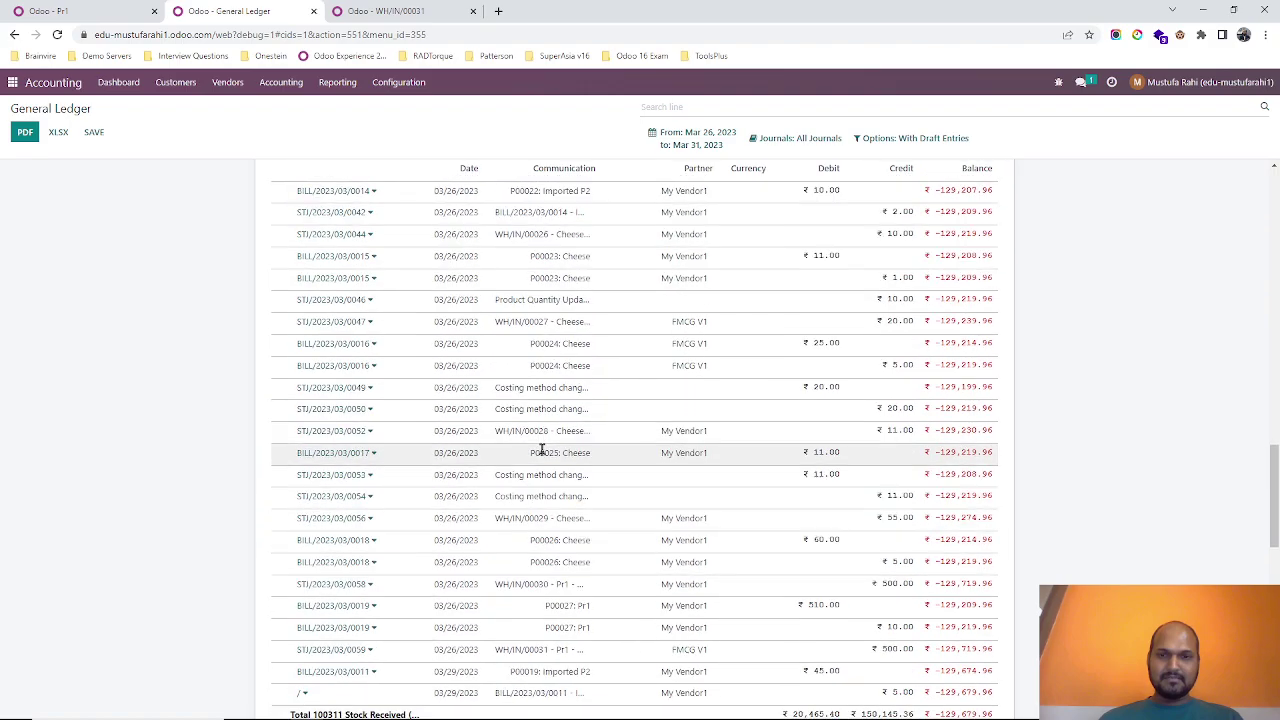
pyautogui.scroll(4, 633, 421)
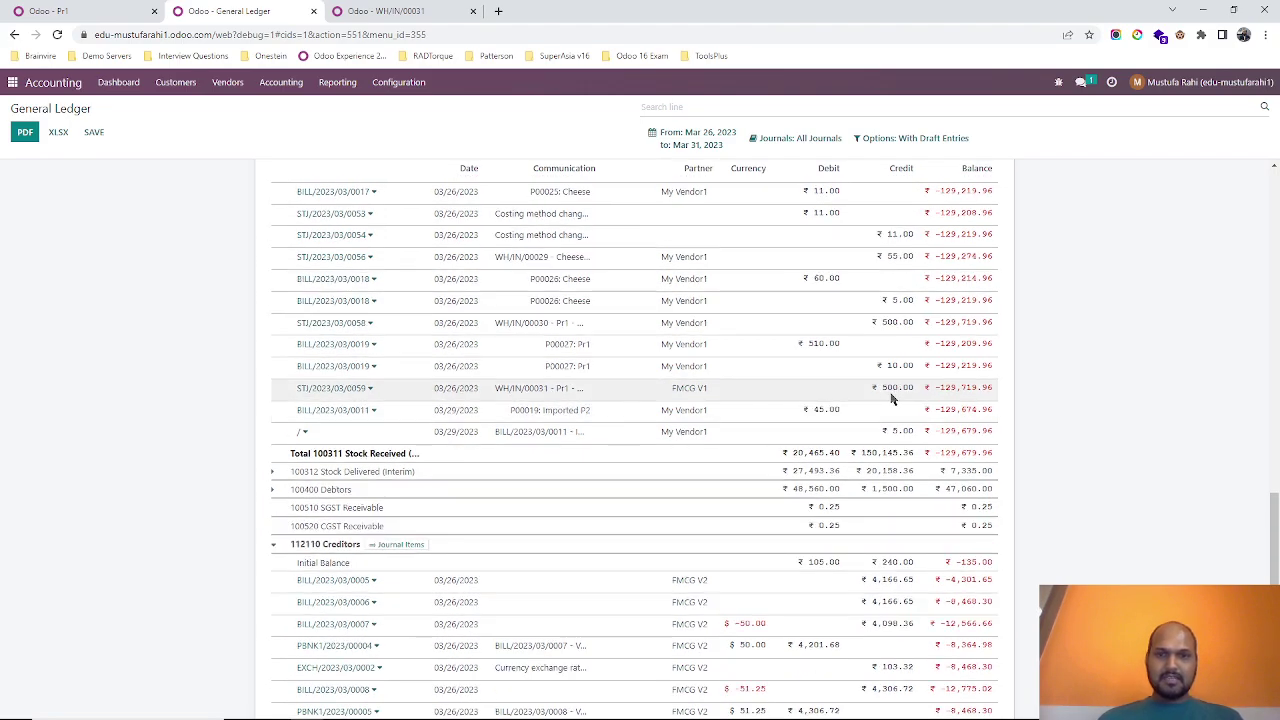
pyautogui.scroll(-3, 683, 426)
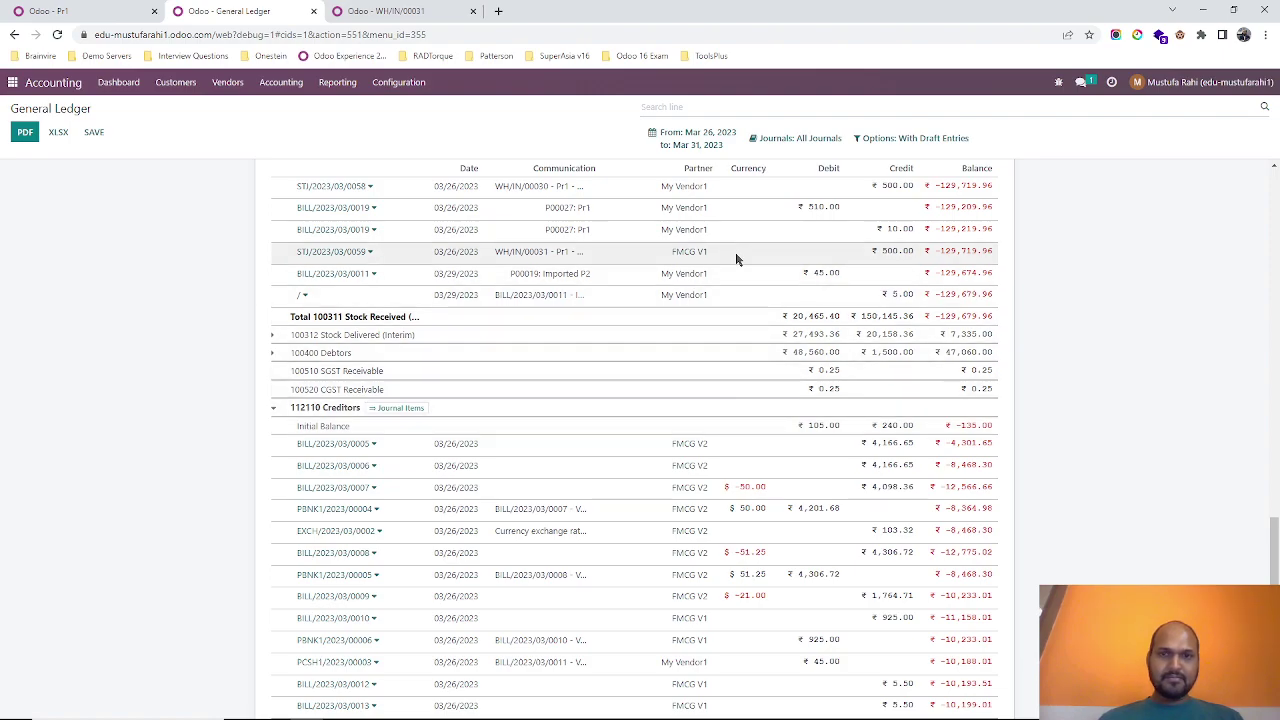
pyautogui.click(567, 251)
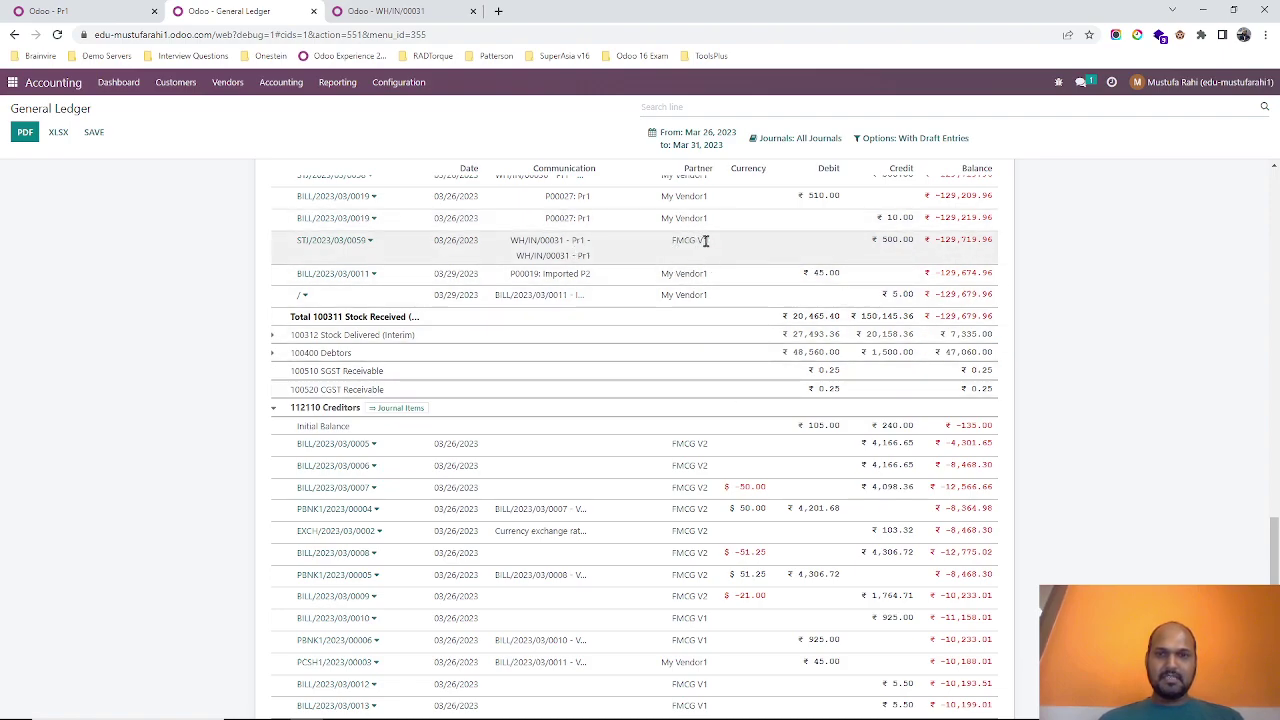
pyautogui.scroll(-5, 614, 408)
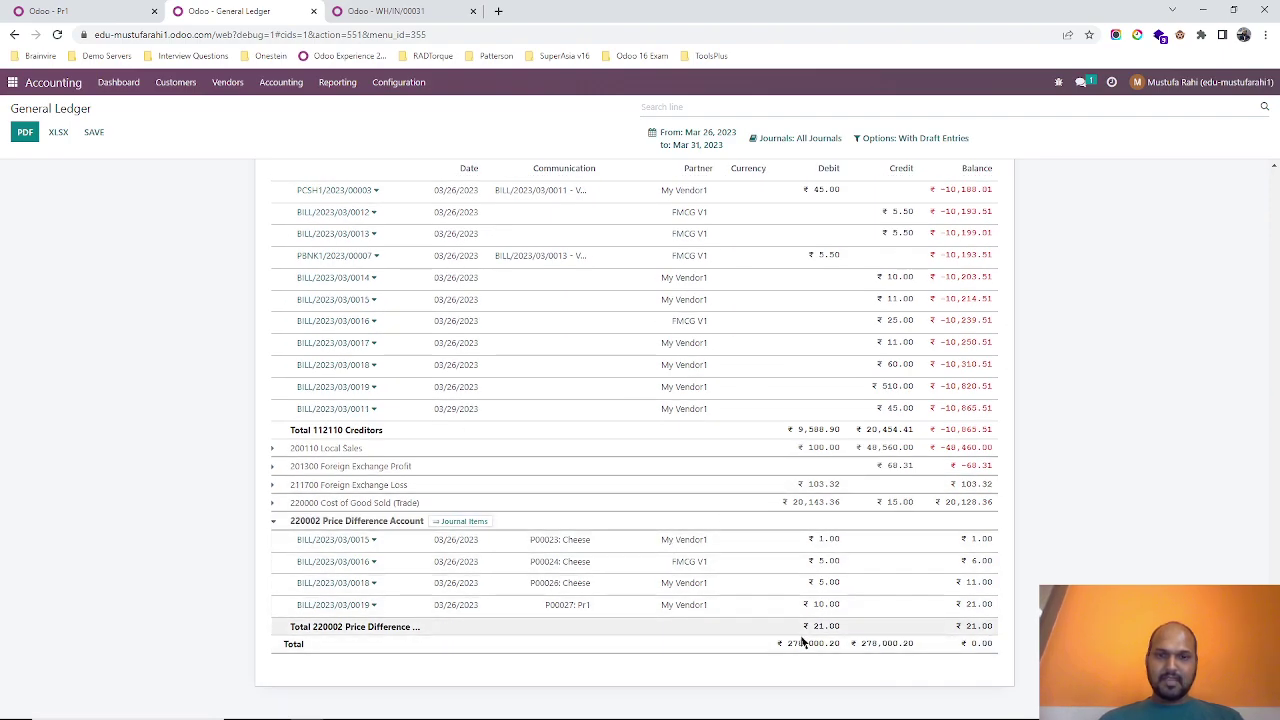
# Create a draft vendor bill from purchase order P00028
pyautogui.click(394, 12)
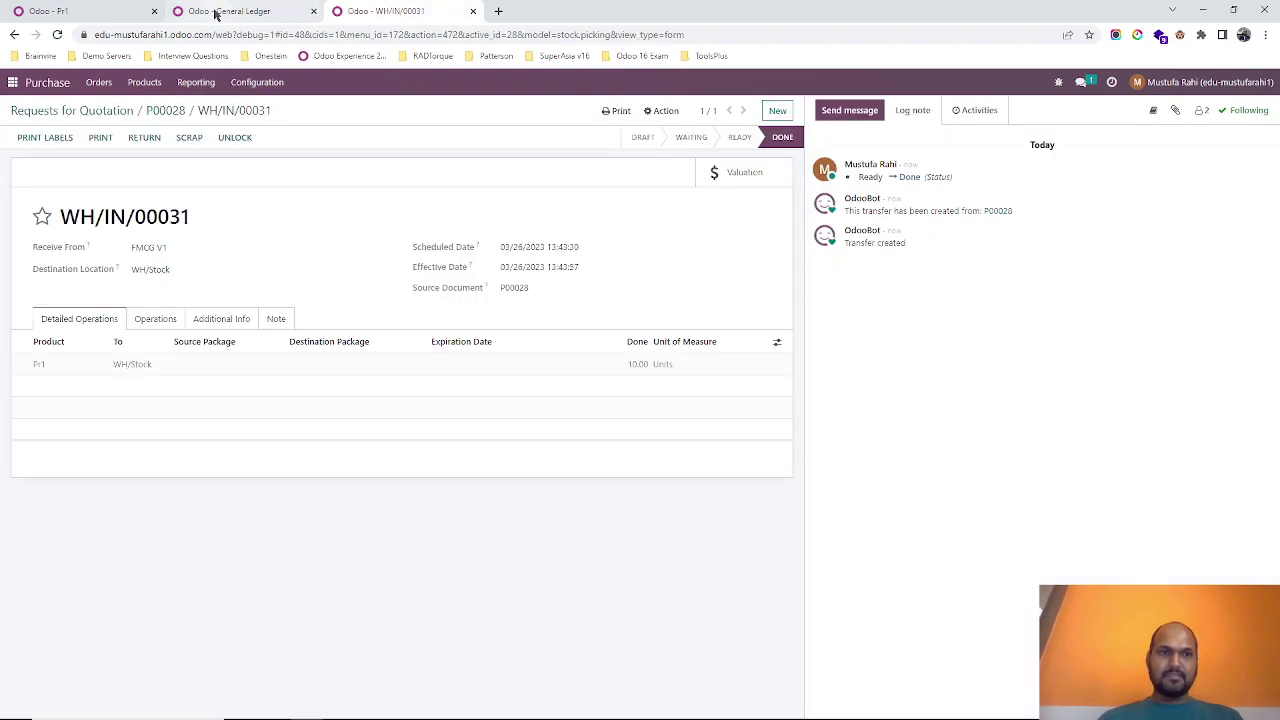
pyautogui.click(200, 12)
pyautogui.click(112, 12)
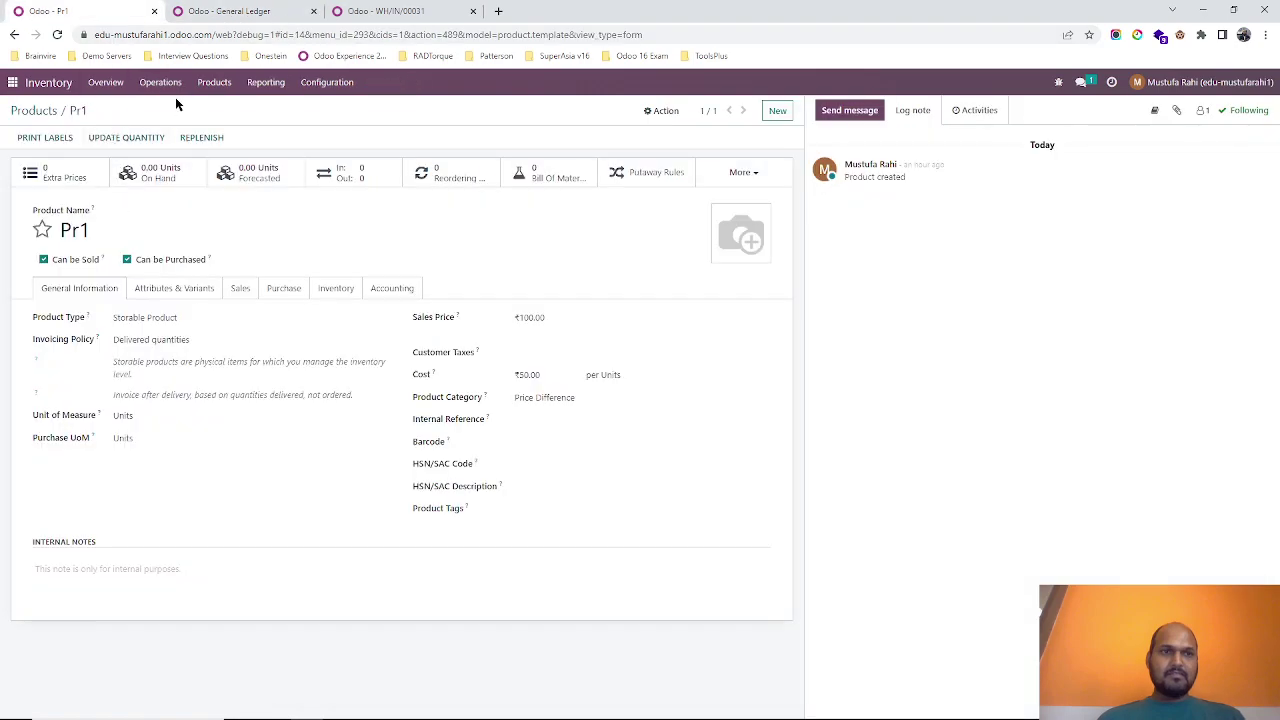
pyautogui.click(223, 12)
pyautogui.click(363, 12)
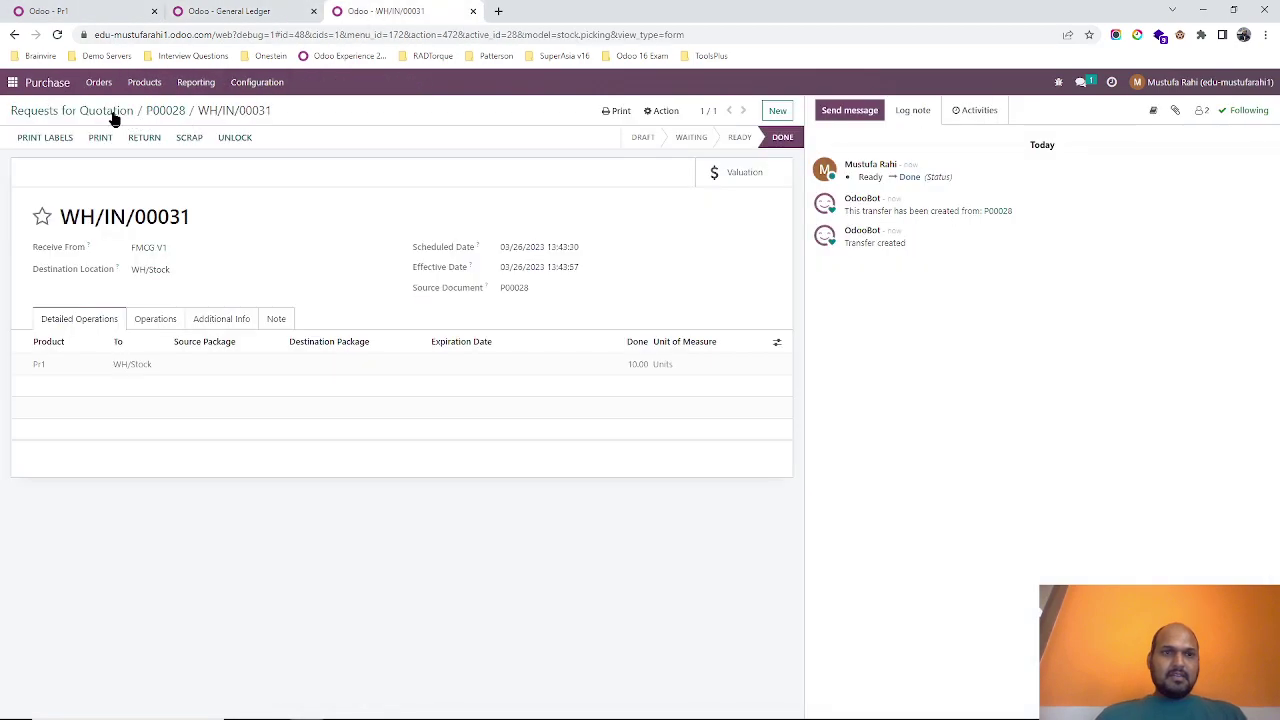
pyautogui.click(165, 112)
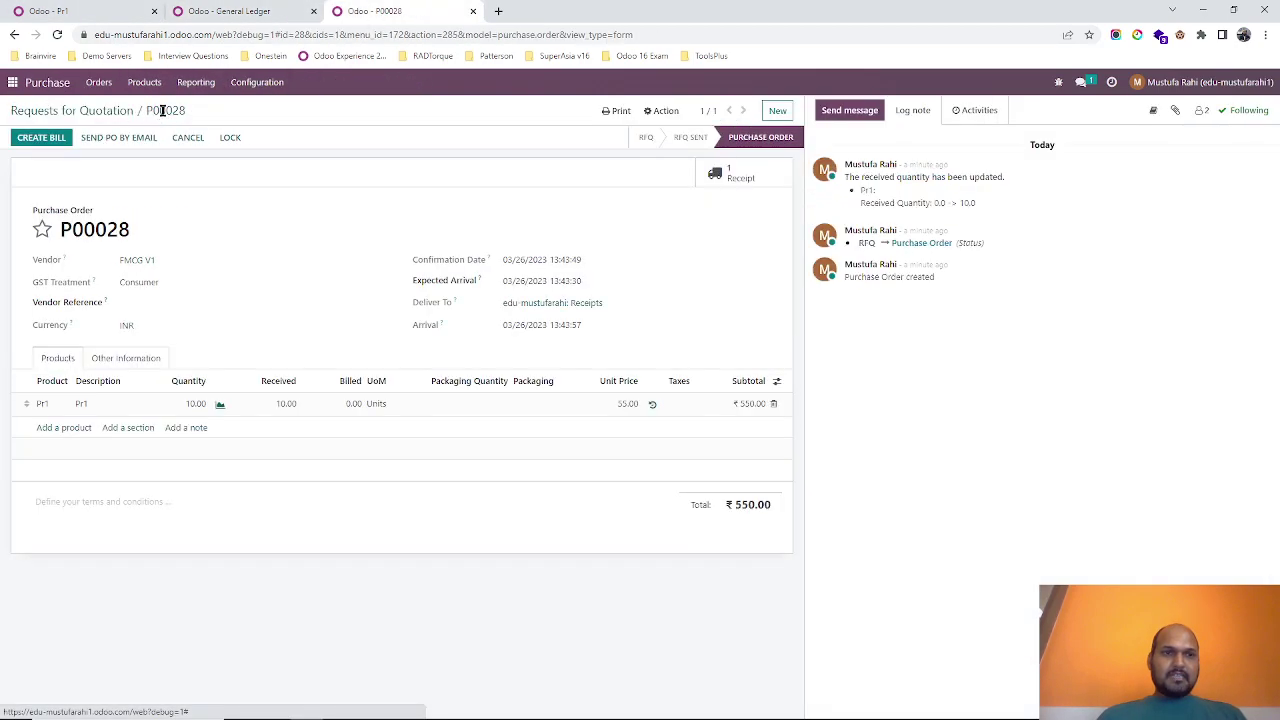
pyautogui.click(48, 139)
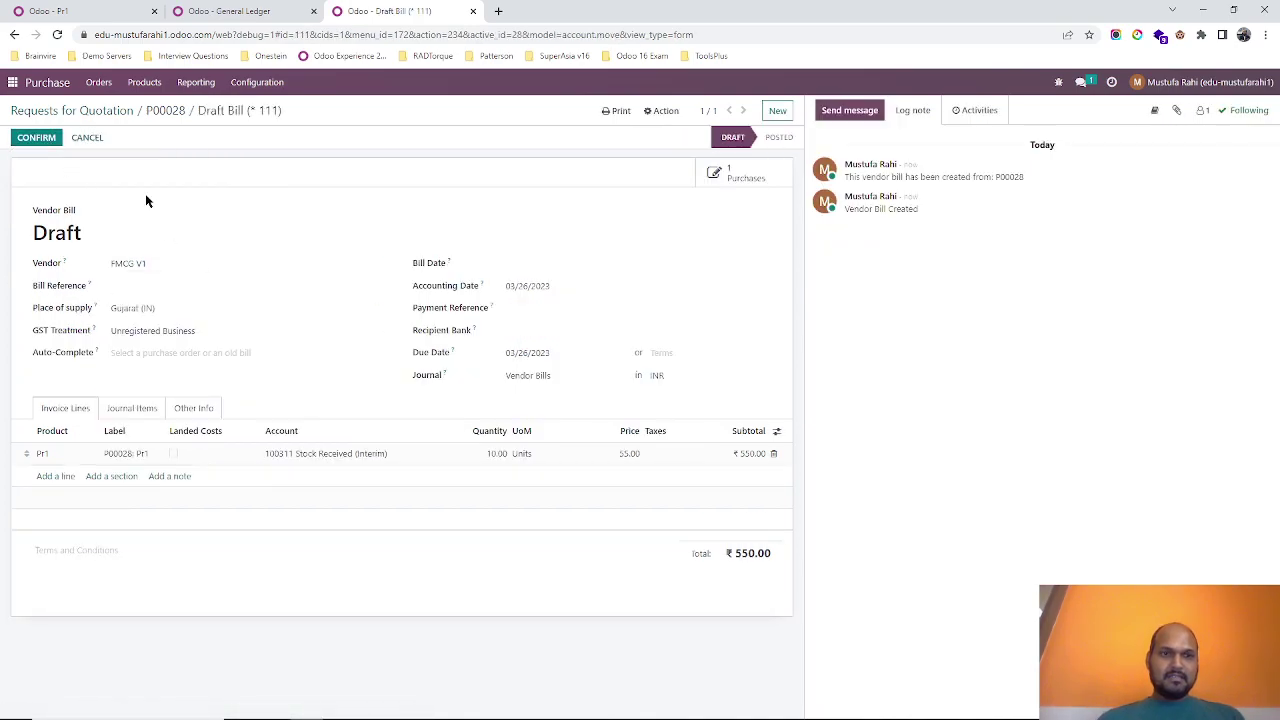
# Set Bill Date 03/26/2023, save, and post the bill as BILL/2023/03/0020
pyautogui.click(36, 138)
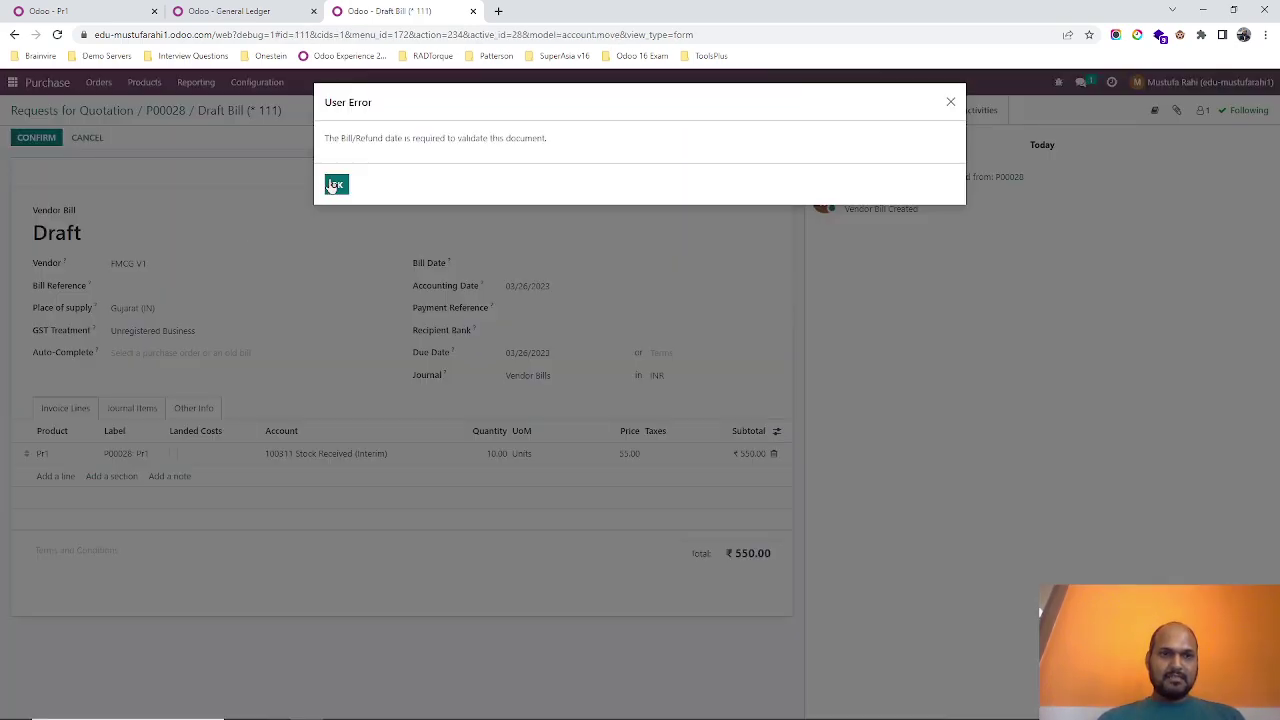
pyautogui.click(336, 185)
pyautogui.click(534, 263)
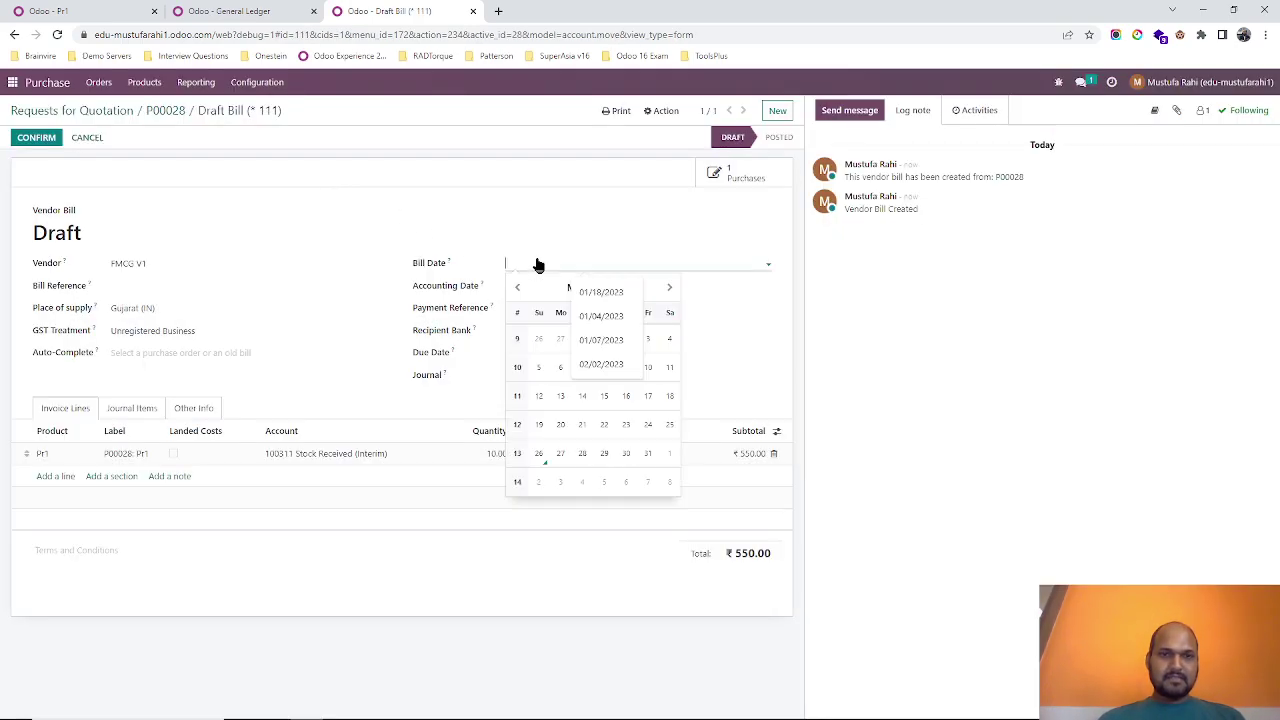
pyautogui.click(540, 454)
pyautogui.click(295, 117)
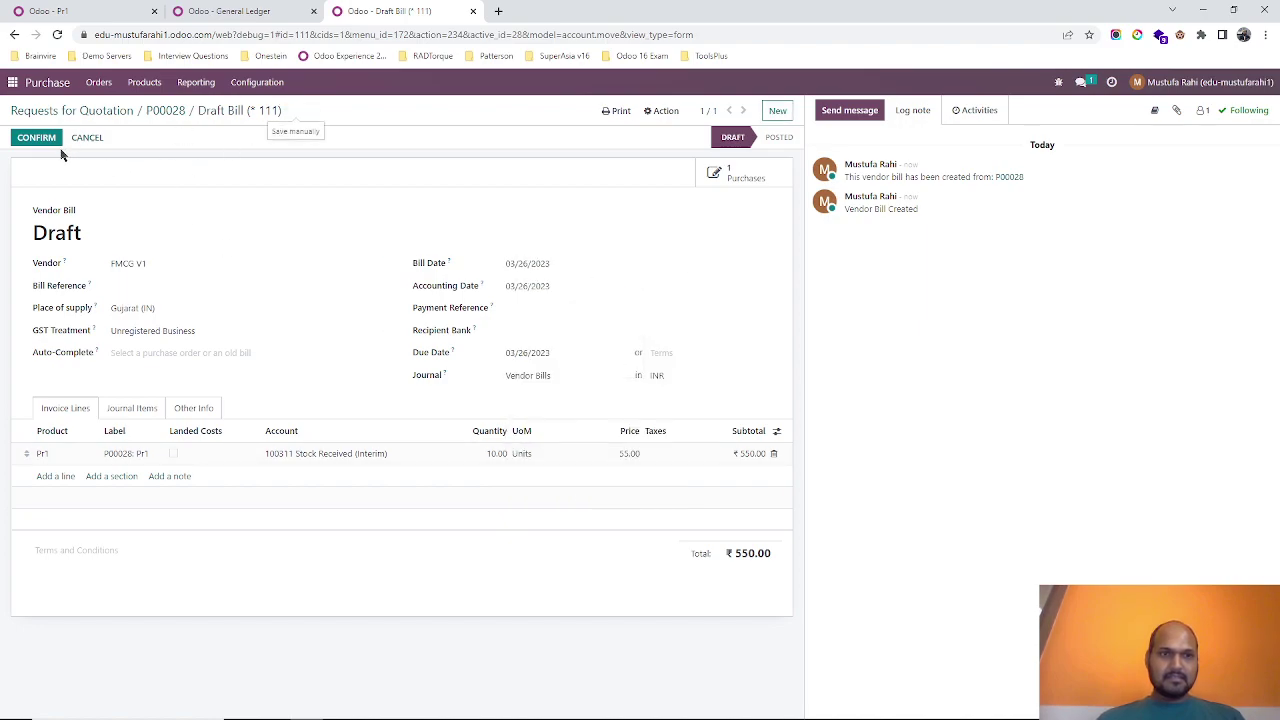
pyautogui.click(147, 412)
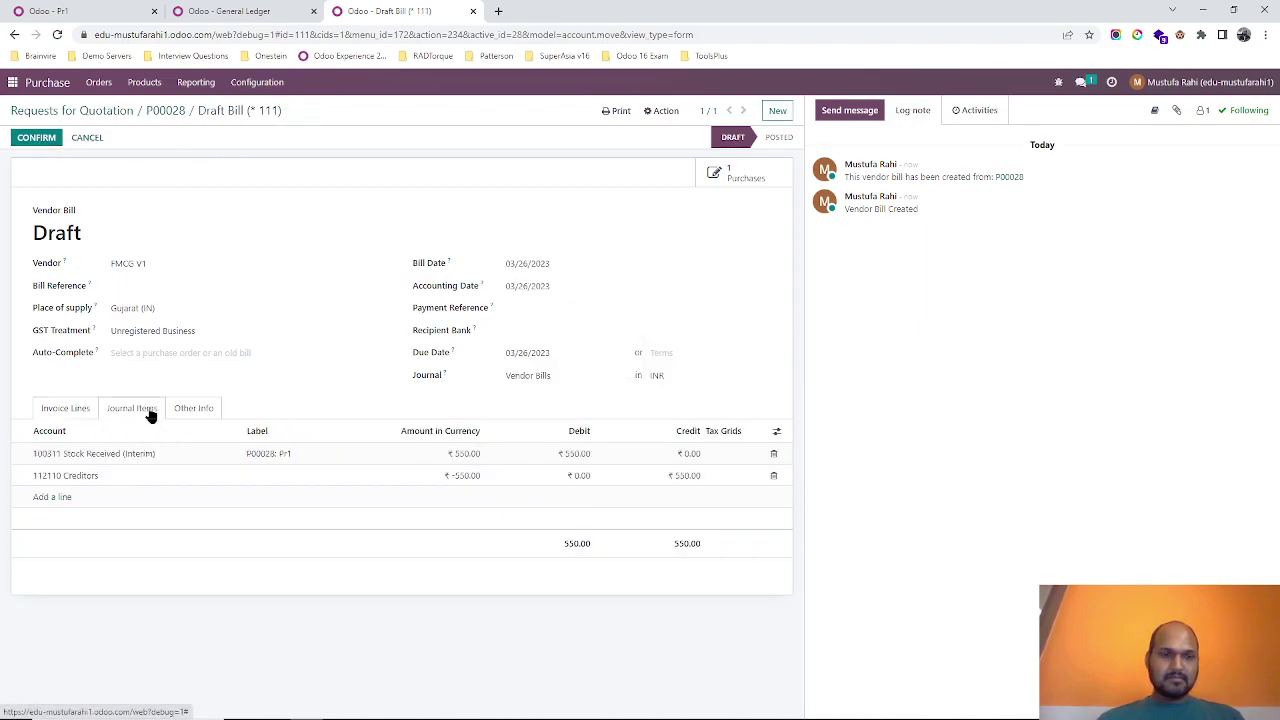
pyautogui.click(46, 146)
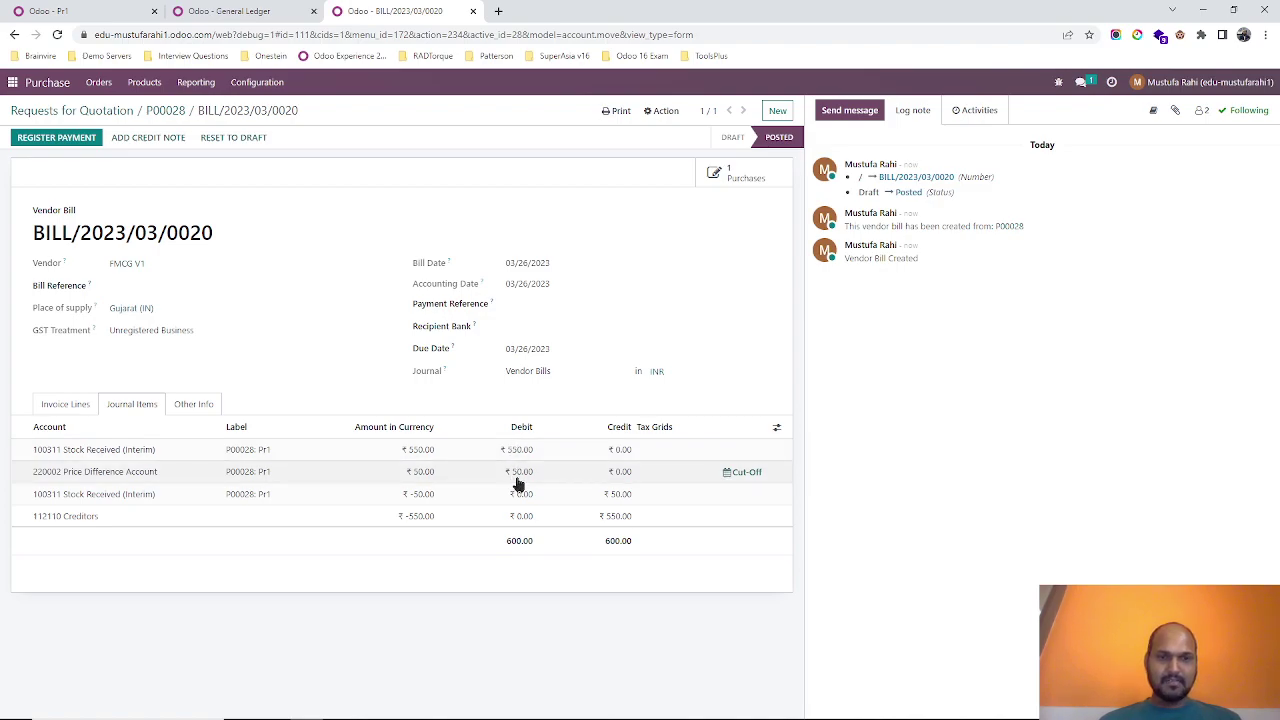
# Reload the General Ledger and find BILL/2023/03/0020's 550.00 debit under Stock Received (Interim)
pyautogui.click(268, 12)
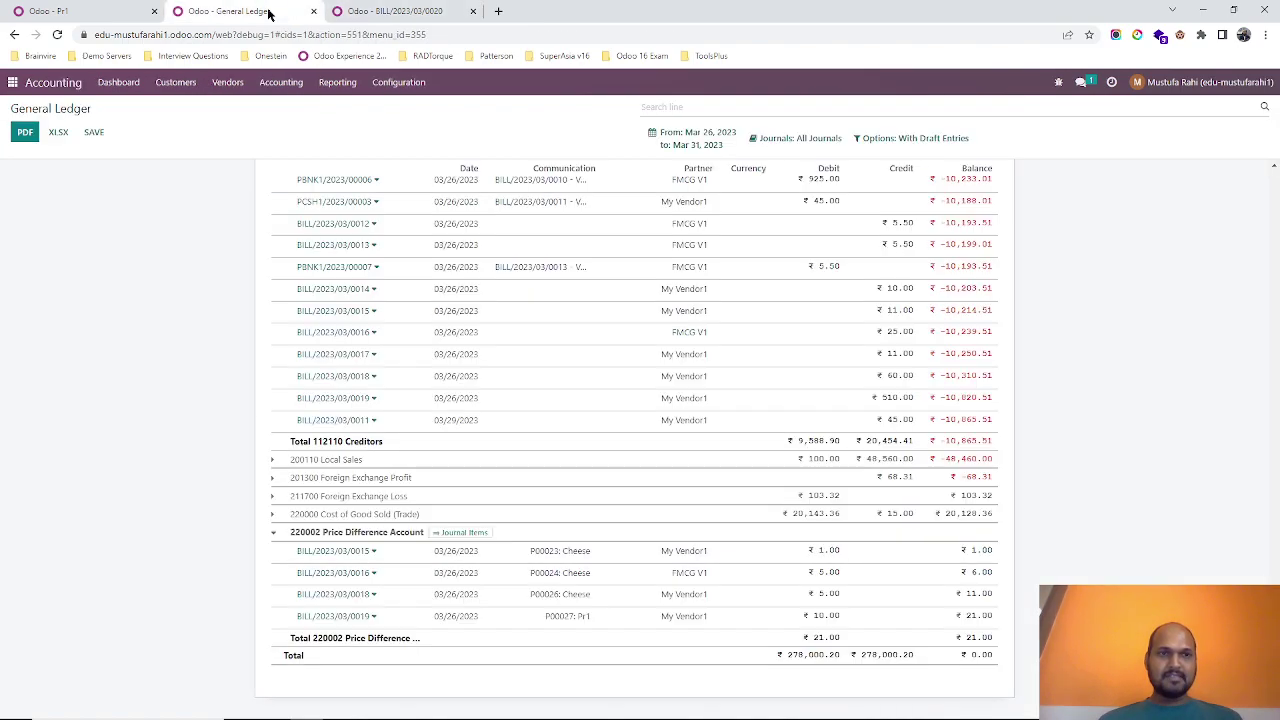
pyautogui.click(313, 35)
pyautogui.press('Return')
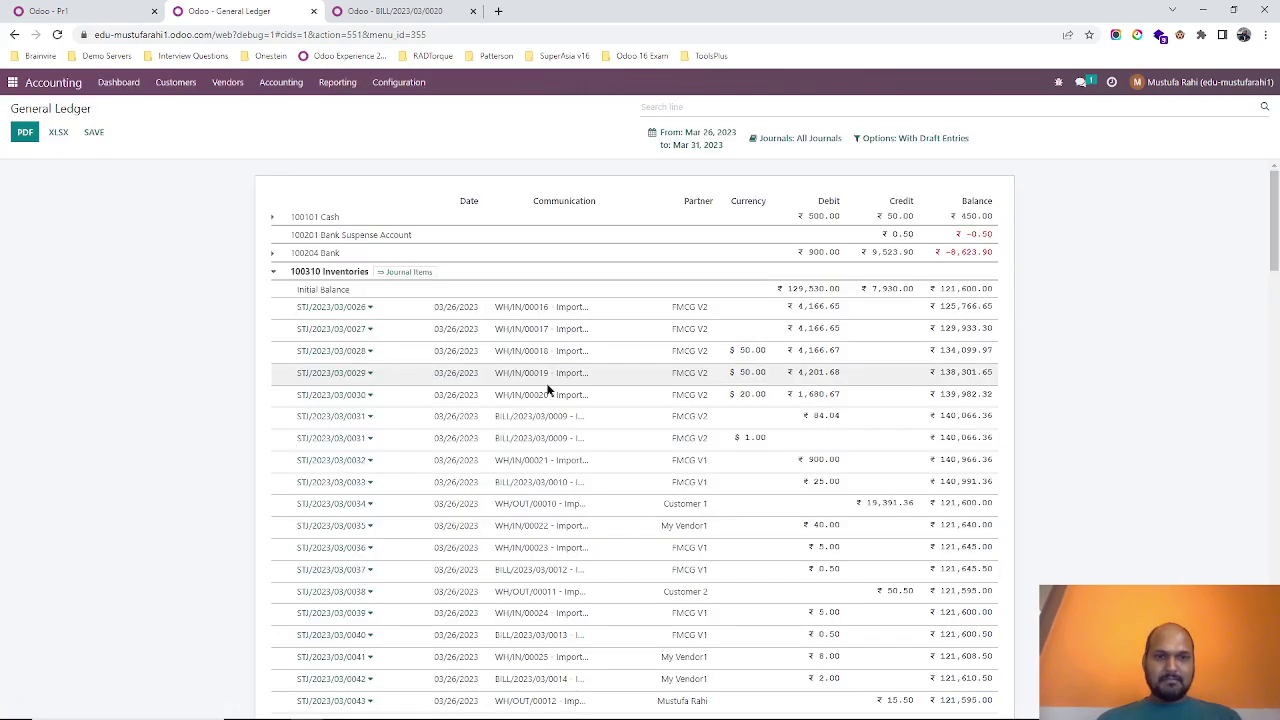
pyautogui.scroll(-6, 548, 390)
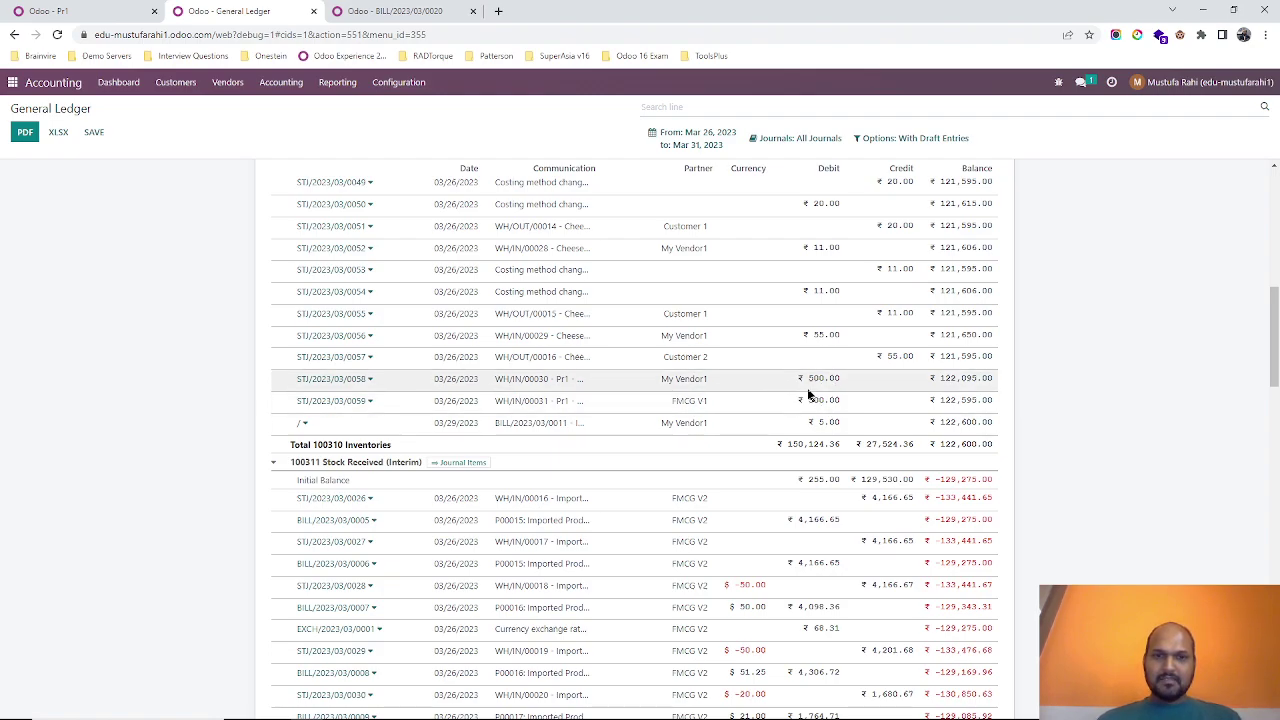
pyautogui.scroll(1, 795, 405)
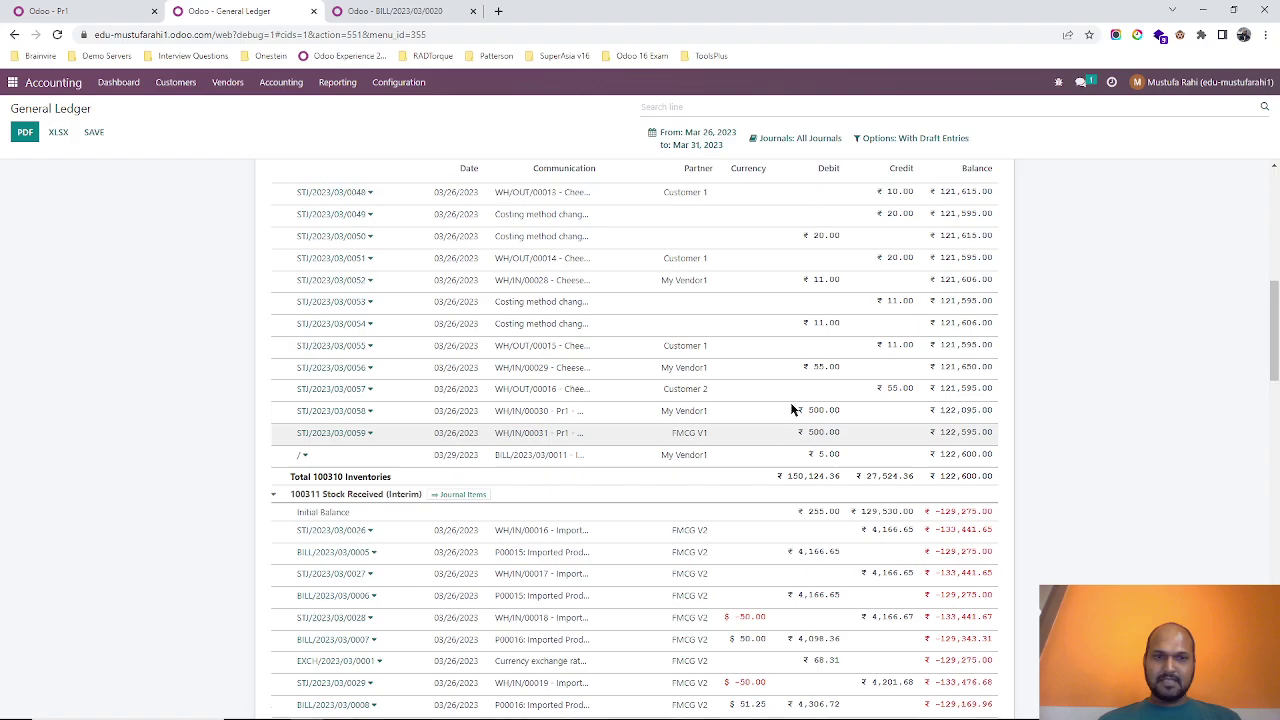
pyautogui.scroll(-3, 791, 407)
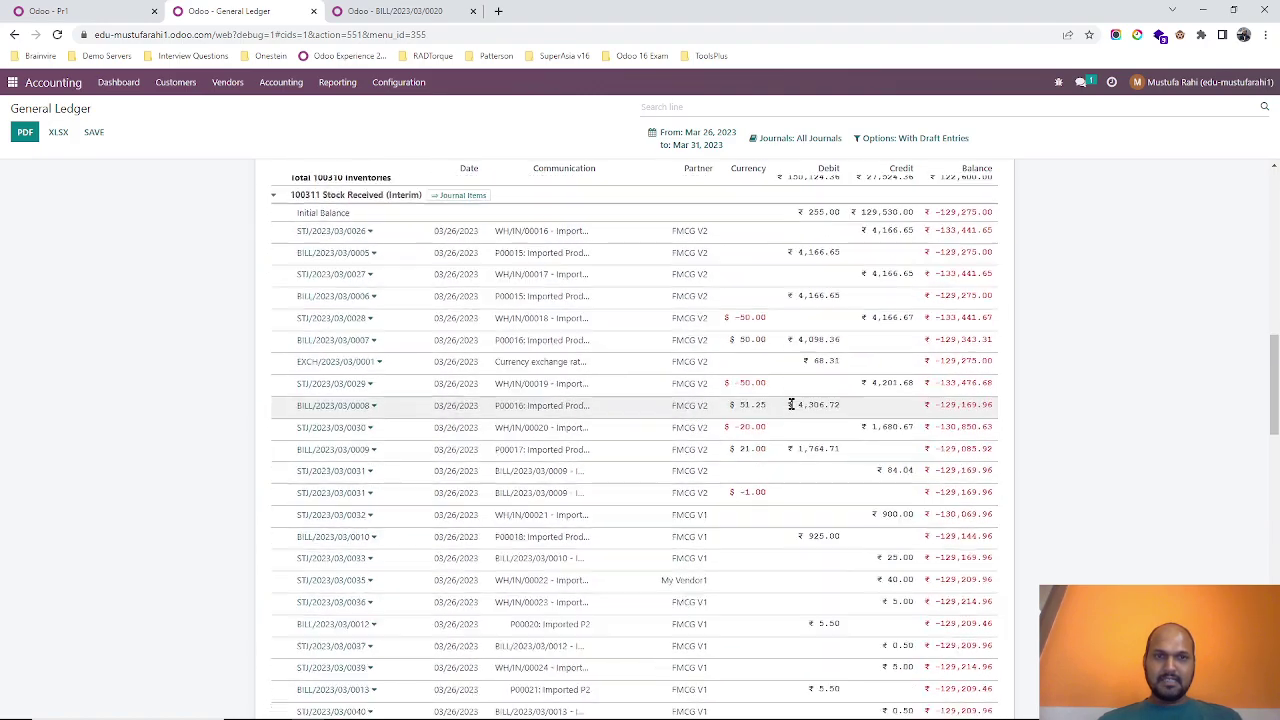
pyautogui.scroll(-10, 791, 407)
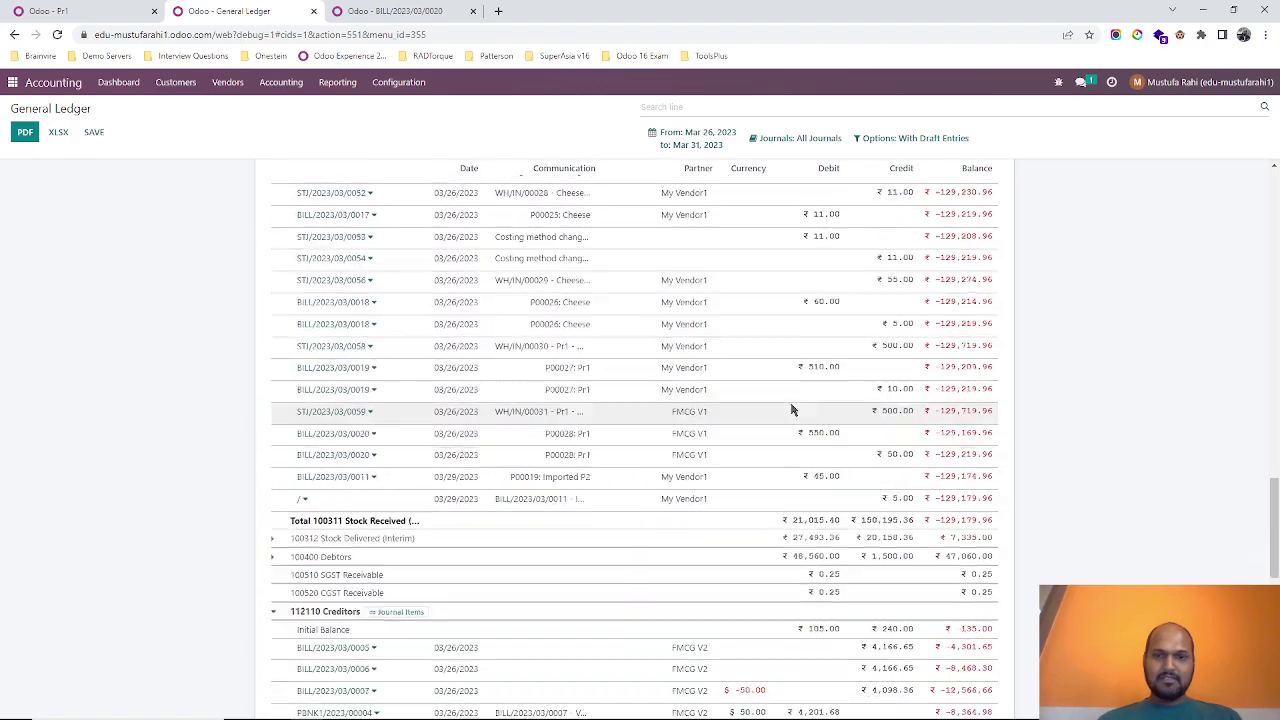
pyautogui.scroll(-1, 791, 410)
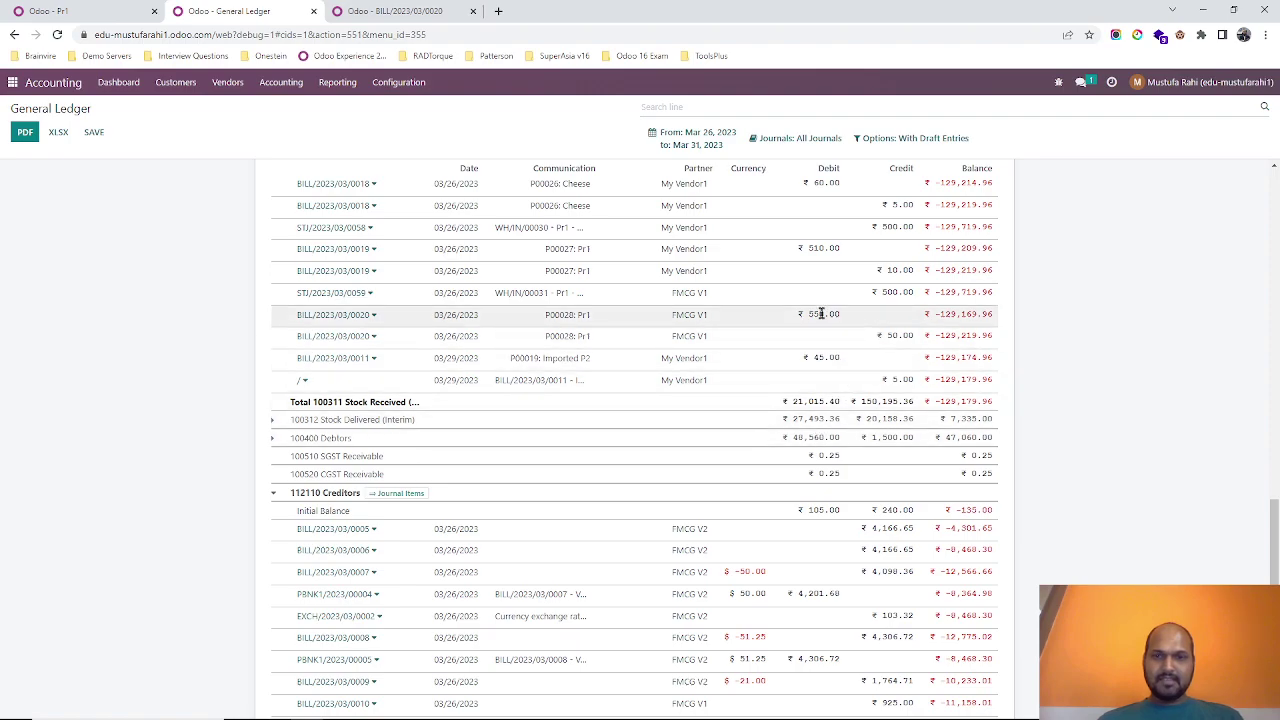
pyautogui.doubleClick(821, 314)
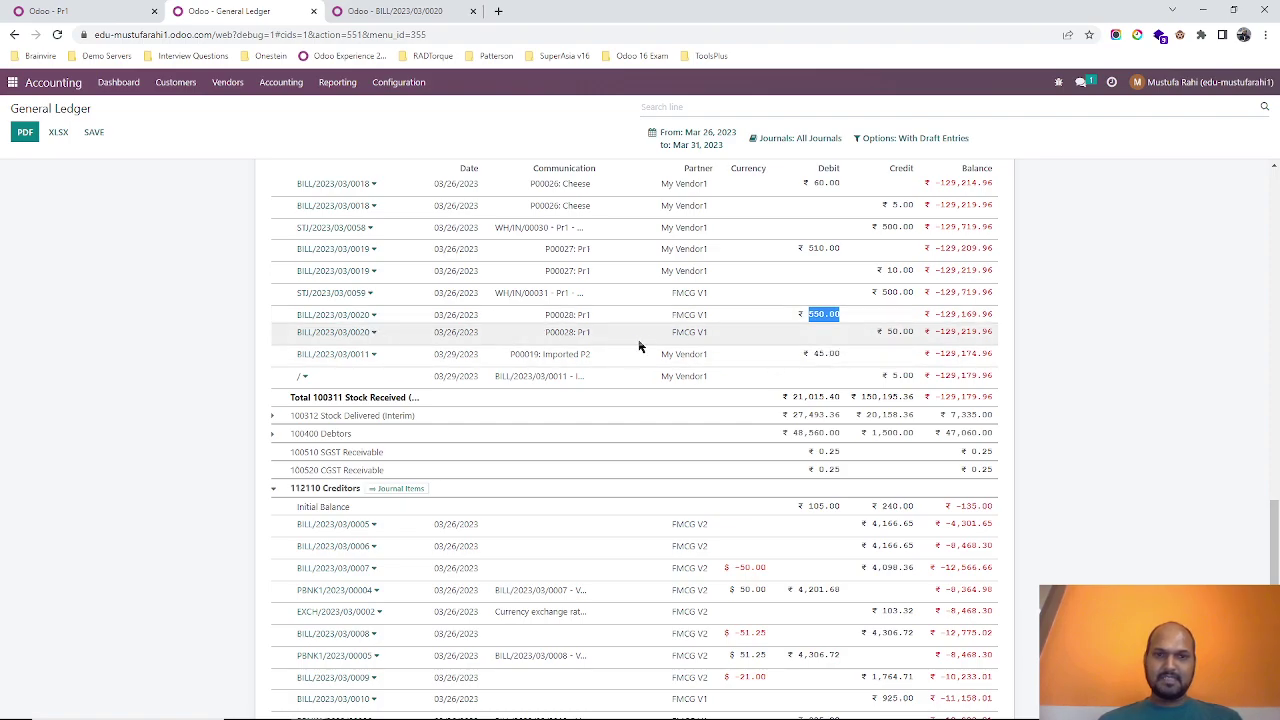
# Check the 50.00 Price Difference entry, now totalling 71.00, and collapse 112110 Creditors
pyautogui.scroll(-7, 857, 354)
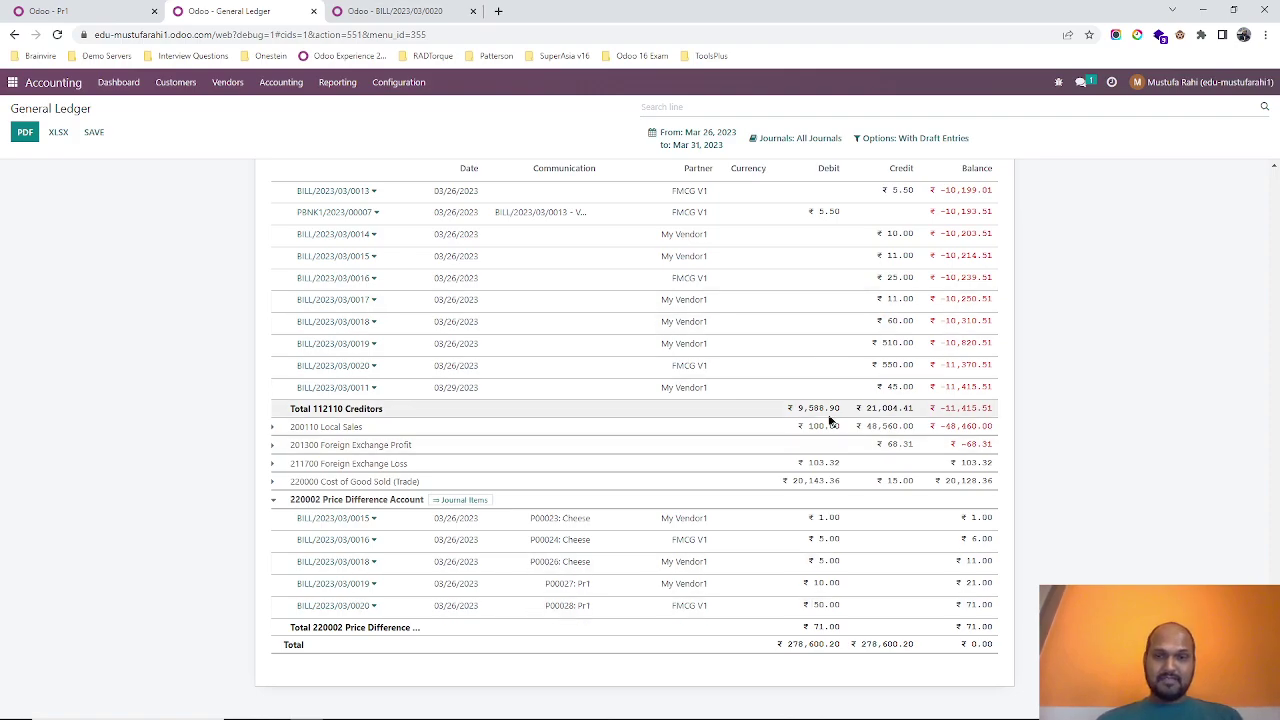
pyautogui.doubleClick(826, 607)
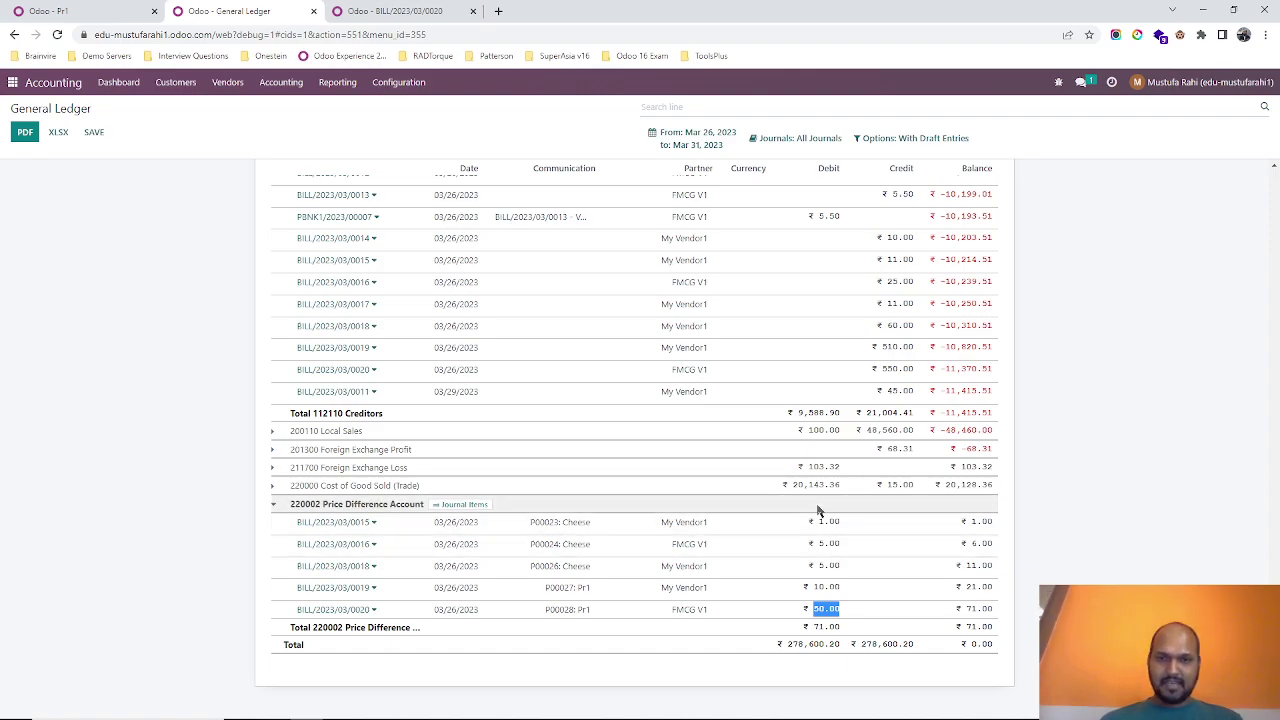
pyautogui.scroll(5, 815, 418)
pyautogui.scroll(3, 815, 418)
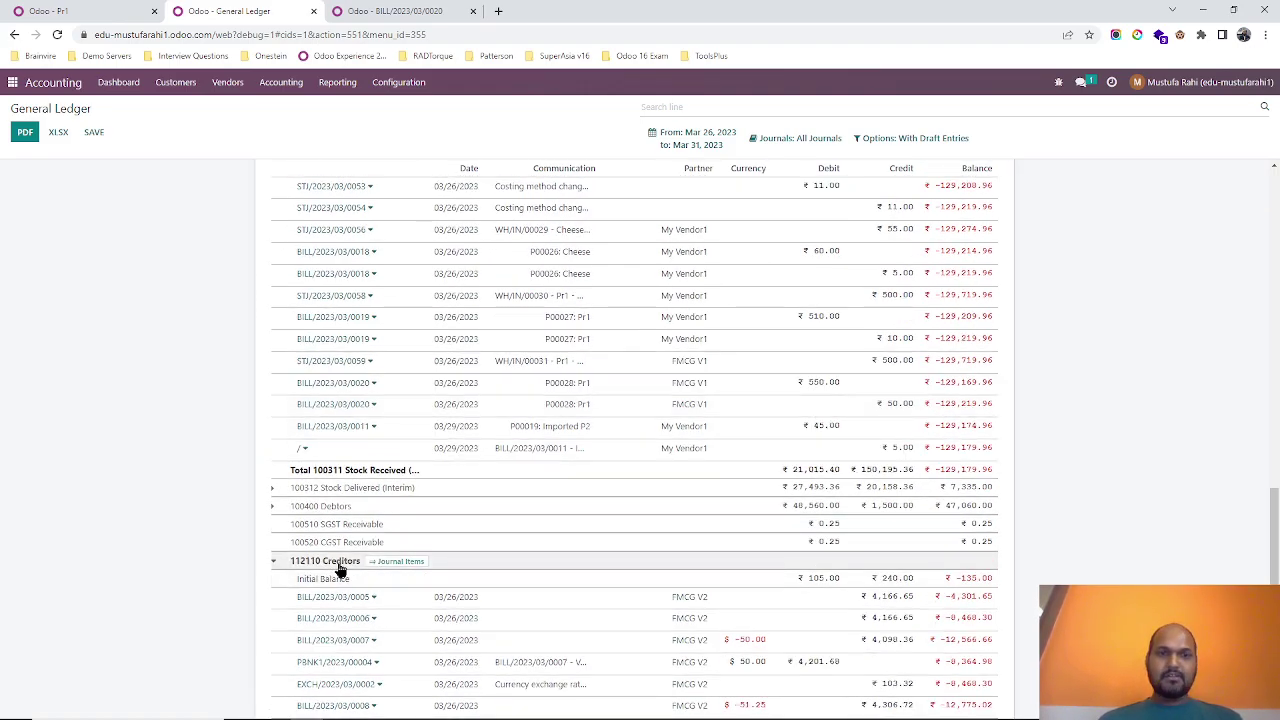
pyautogui.click(340, 566)
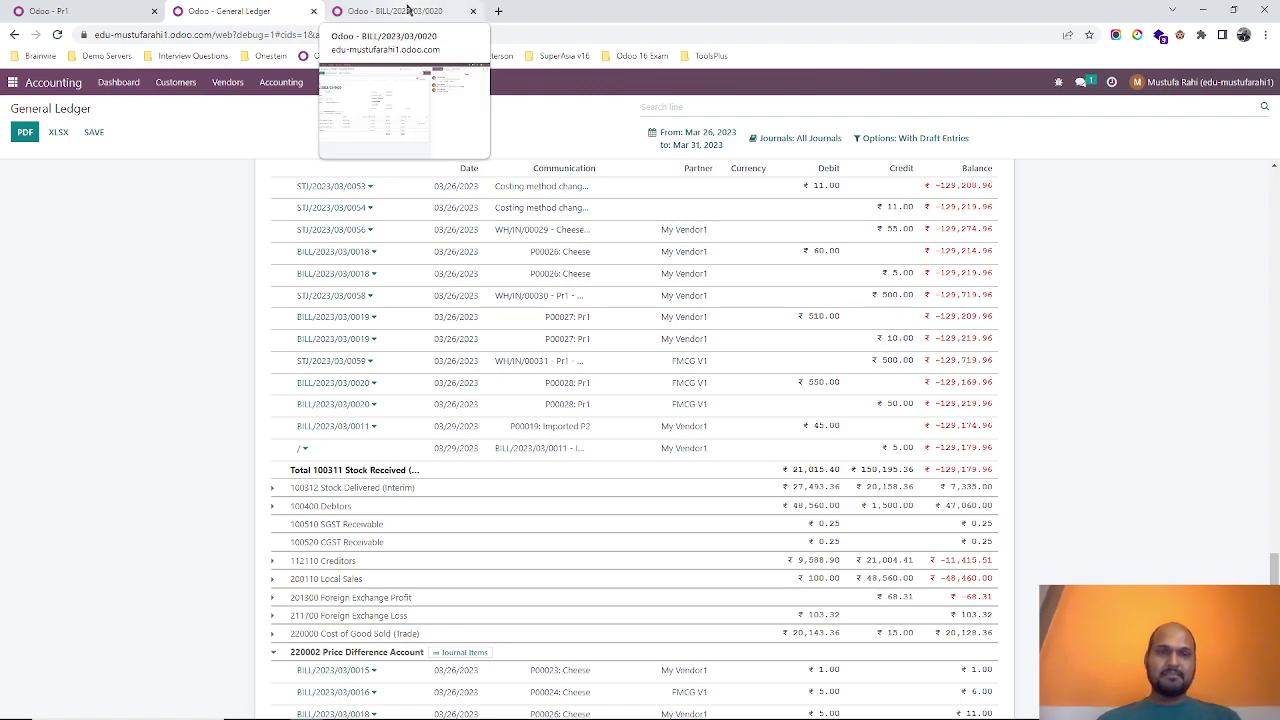
# Open P00027's vendor bill BILL/2023/03/0019 and view its journal items
pyautogui.click(407, 10)
pyautogui.click(160, 111)
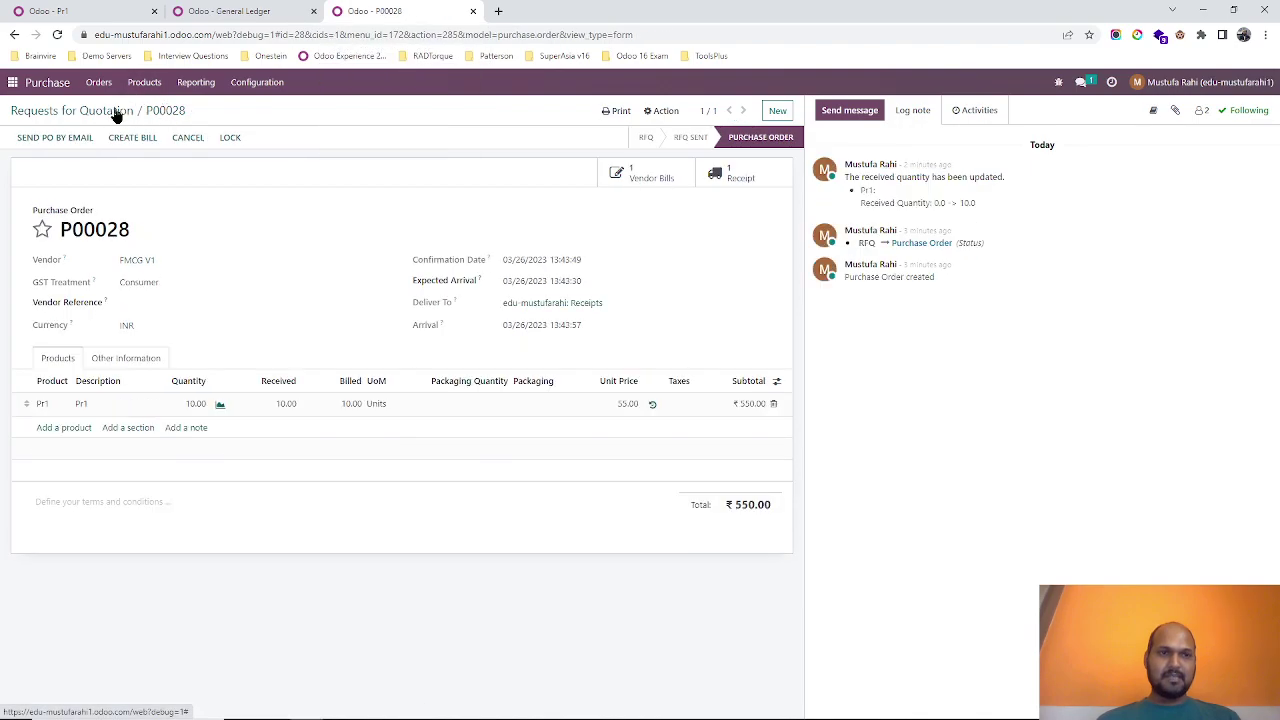
pyautogui.click(118, 112)
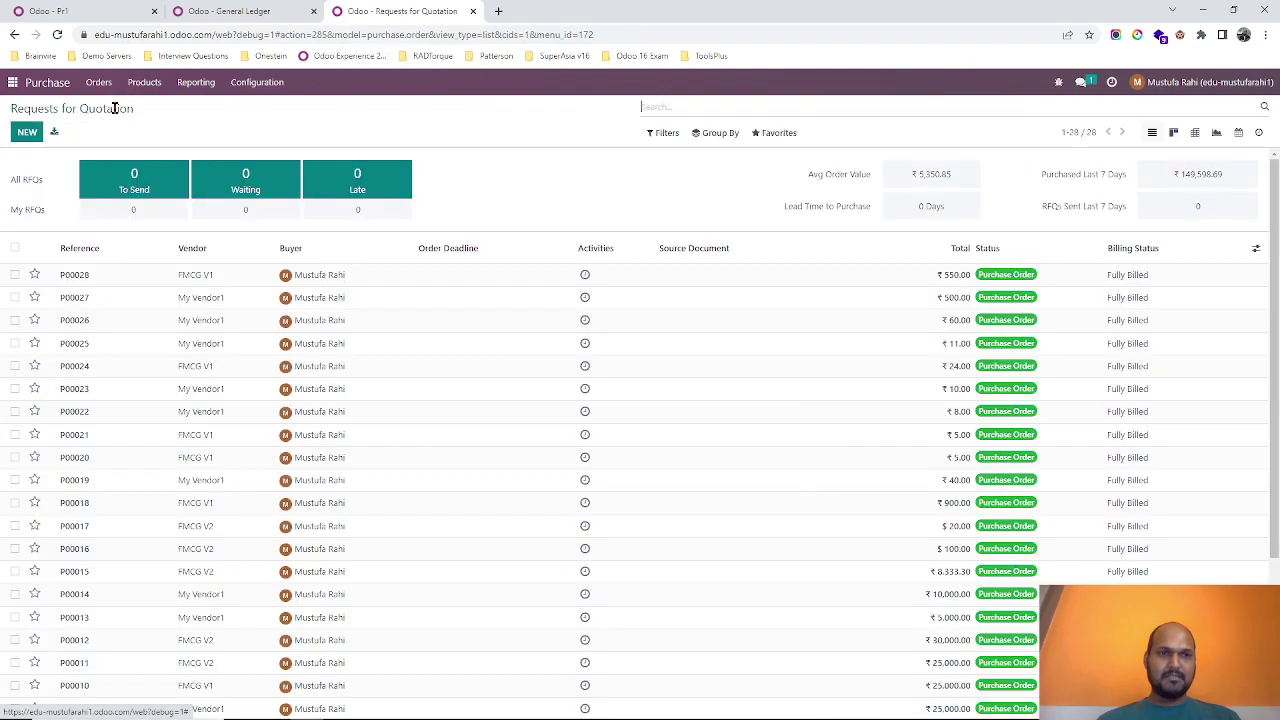
pyautogui.click(134, 296)
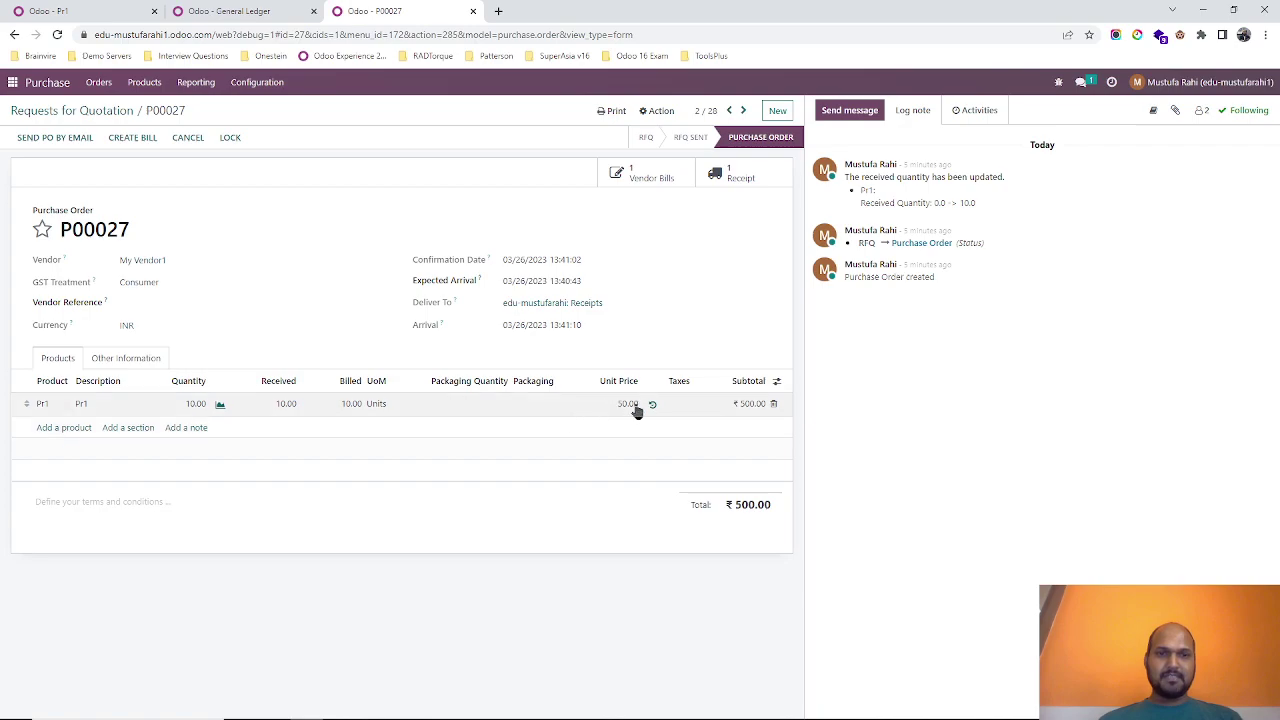
pyautogui.click(645, 187)
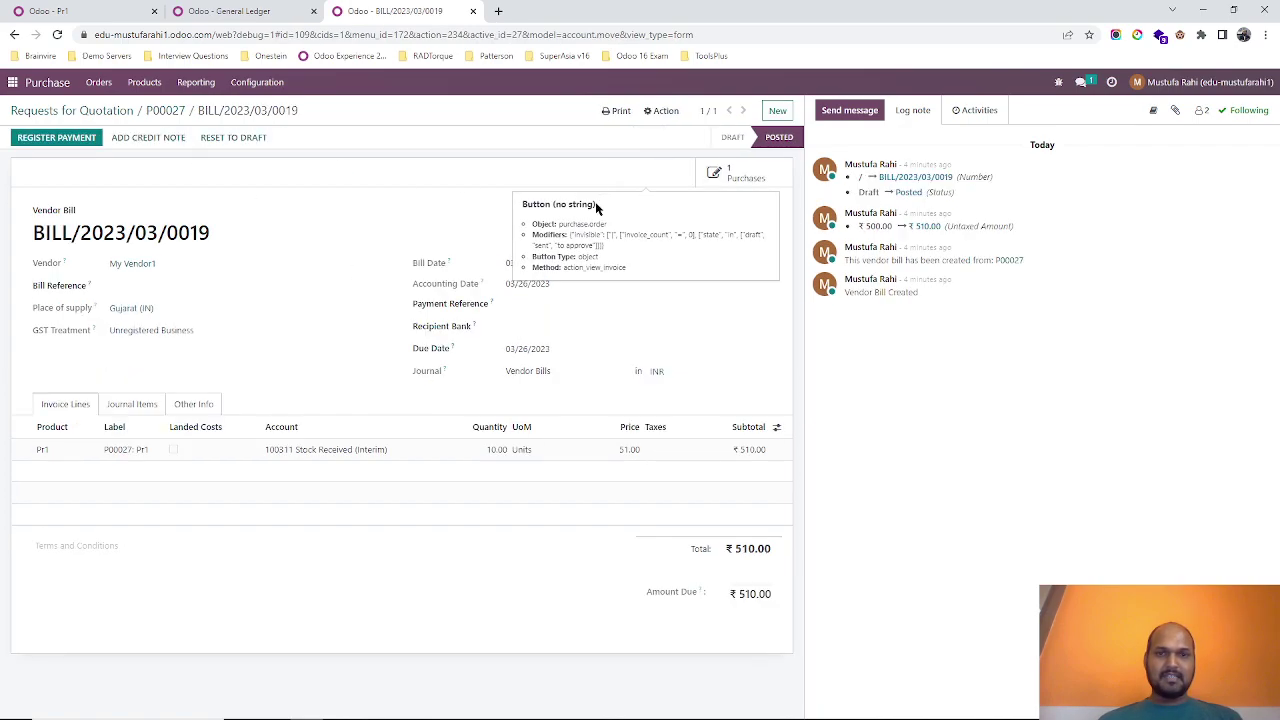
pyautogui.click(133, 405)
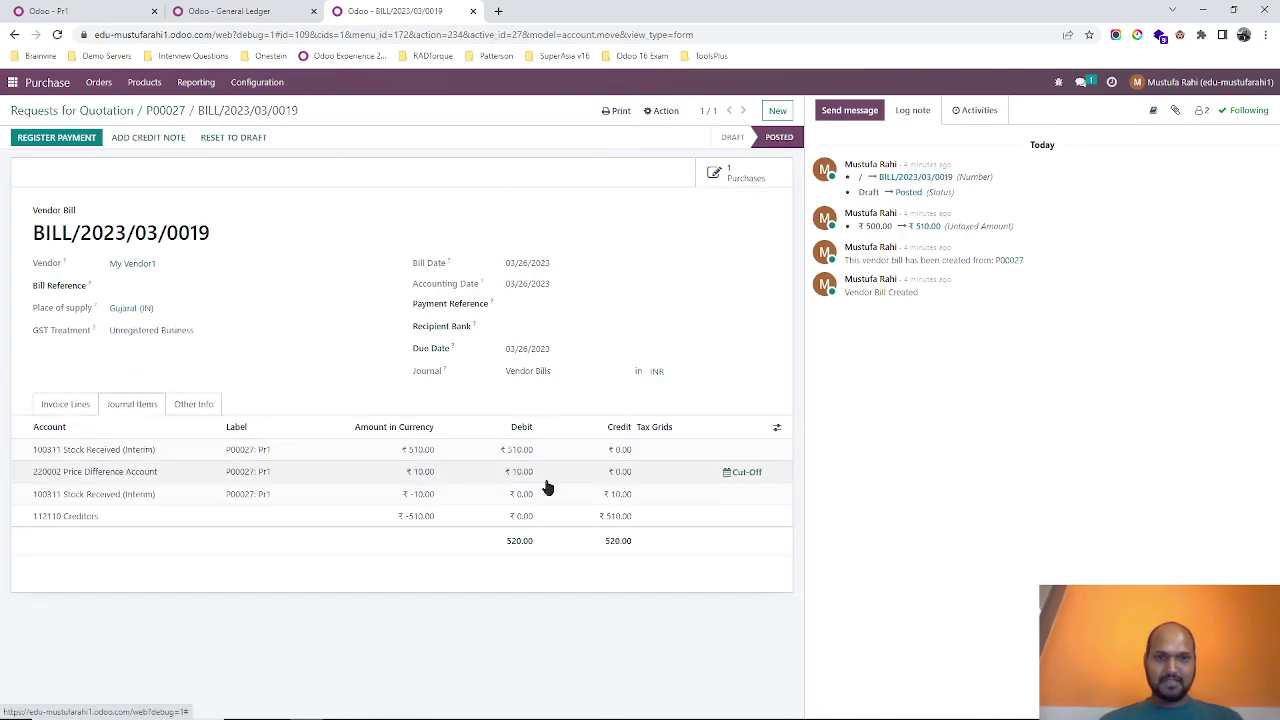
# Open P00028's vendor bill BILL/2023/03/0020 and view its journal items with the ₹50.00 price difference
pyautogui.click(167, 111)
pyautogui.click(100, 113)
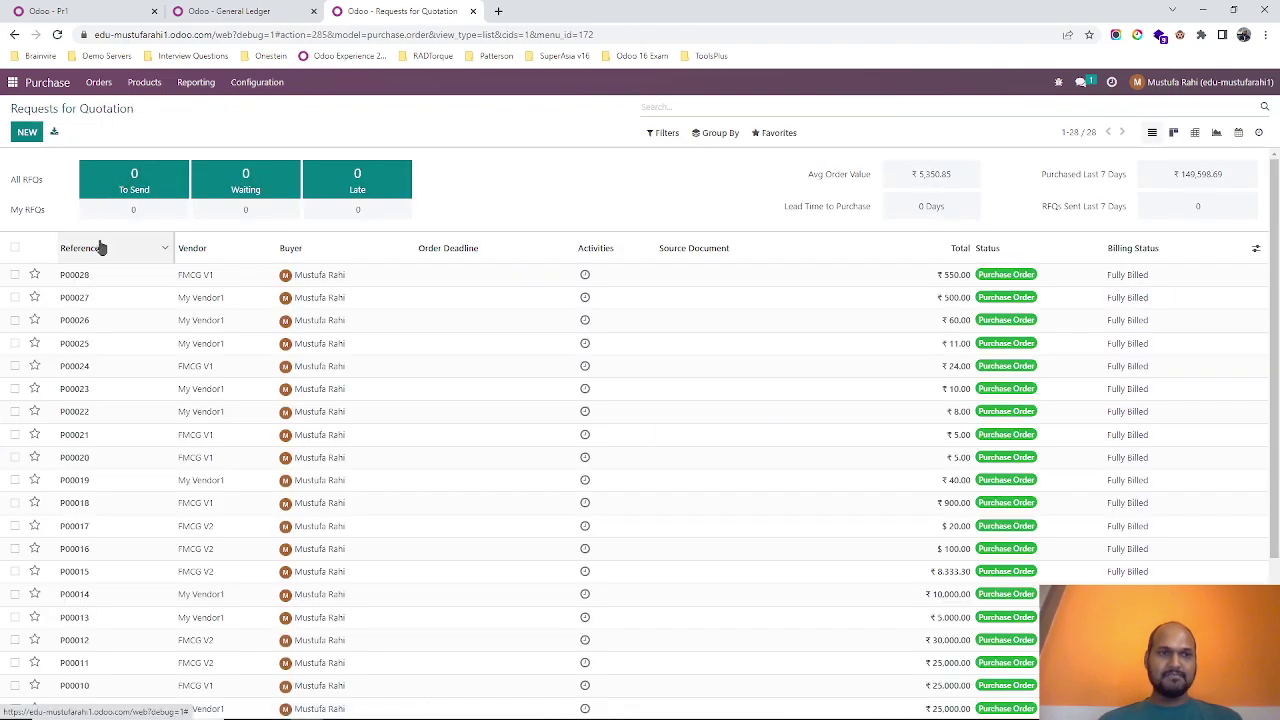
pyautogui.click(103, 276)
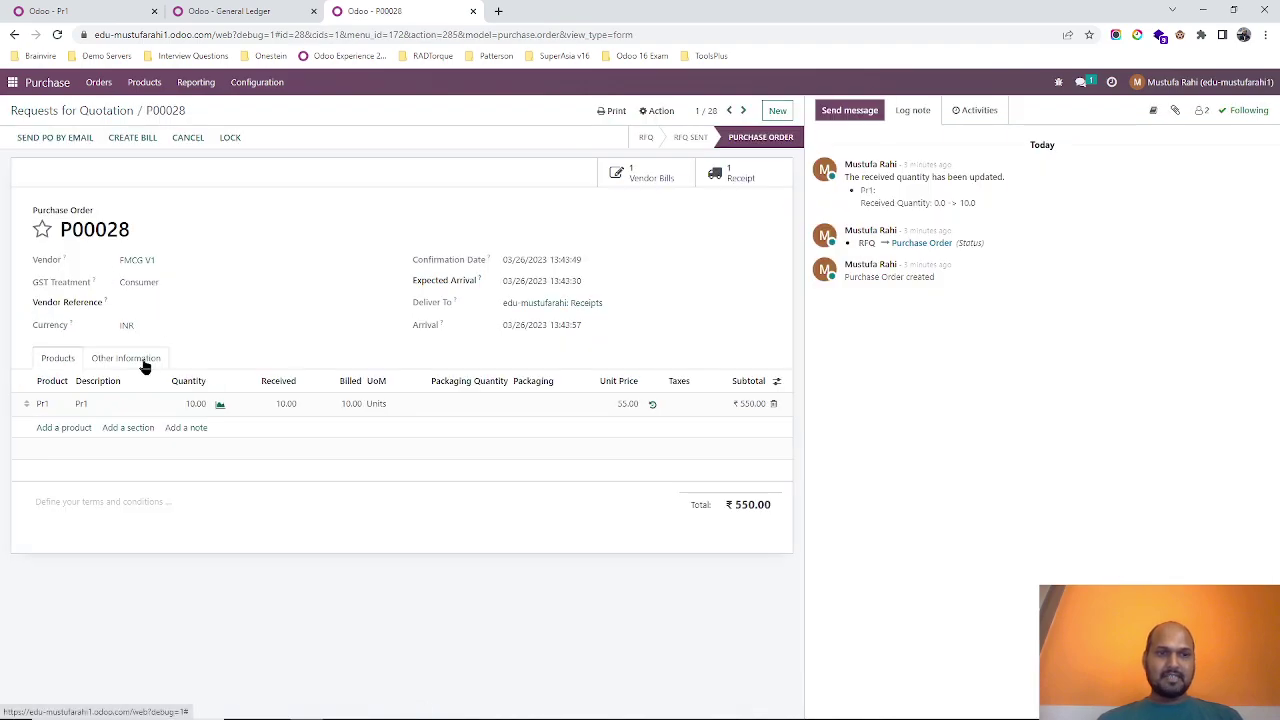
pyautogui.click(657, 177)
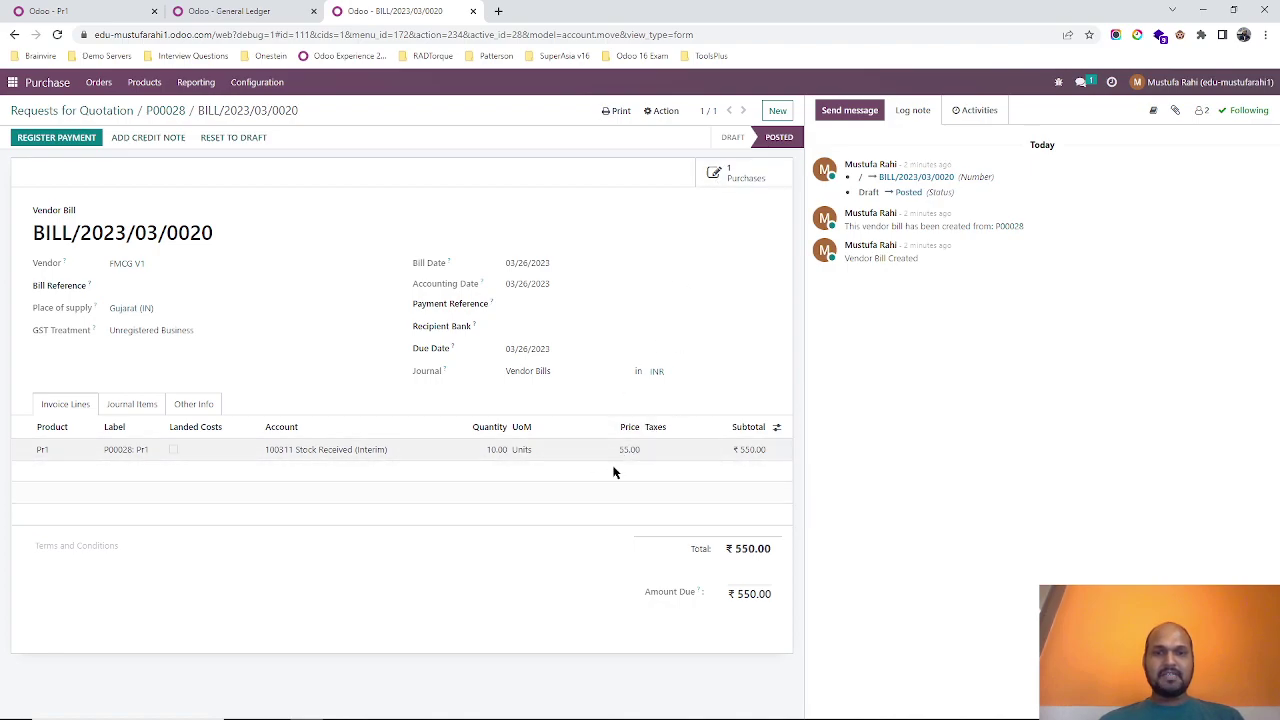
pyautogui.click(130, 405)
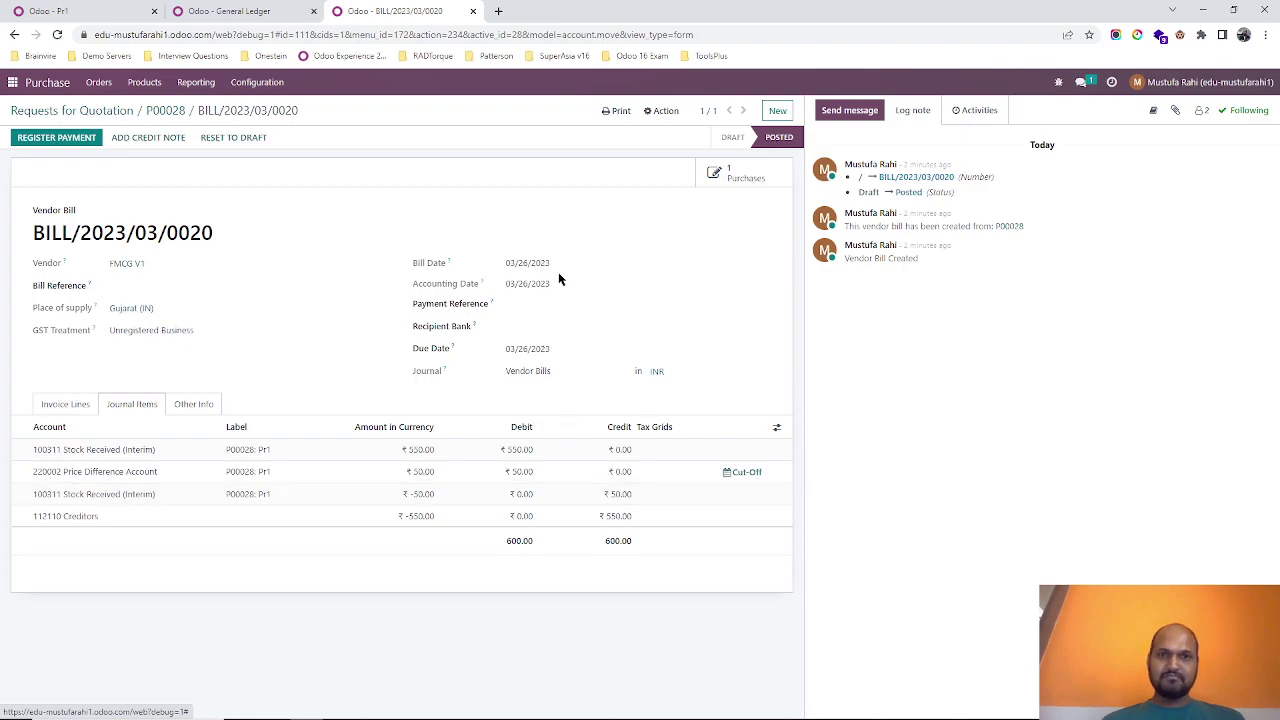
# From the Pr1 product form, open its Price Difference category, showing Standard Price costing and account 220002
pyautogui.click(90, 12)
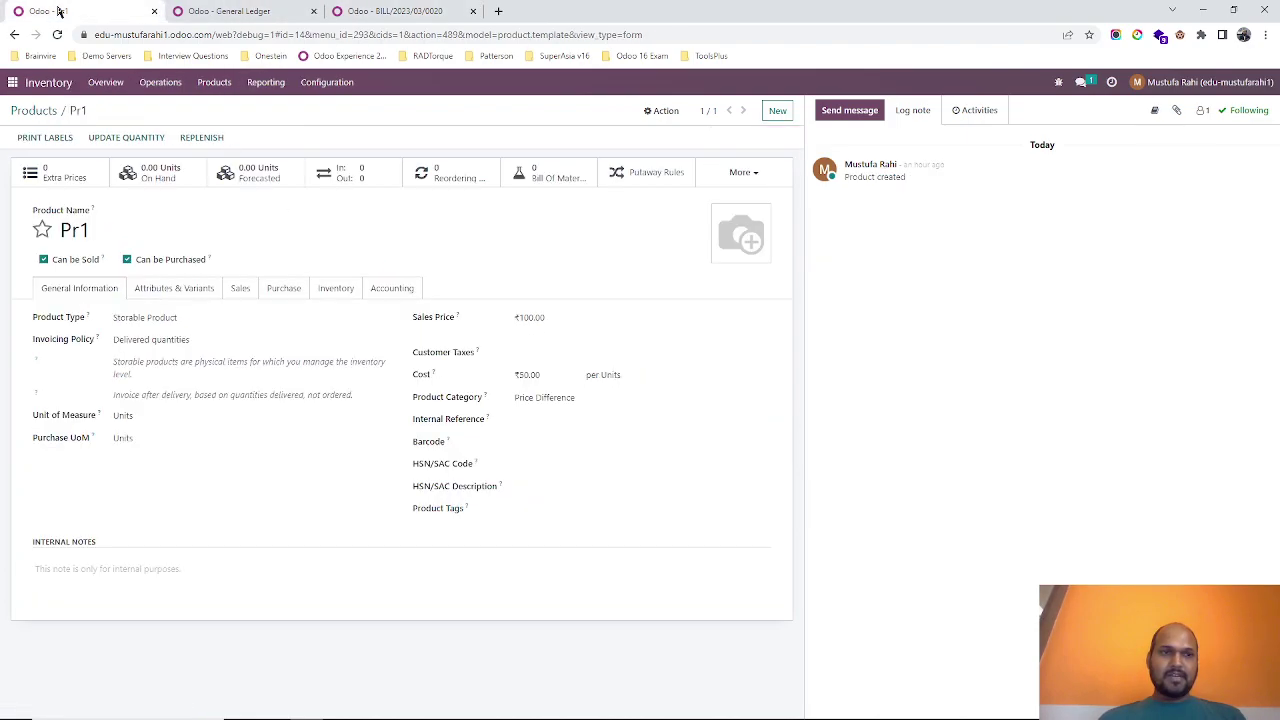
pyautogui.click(760, 400)
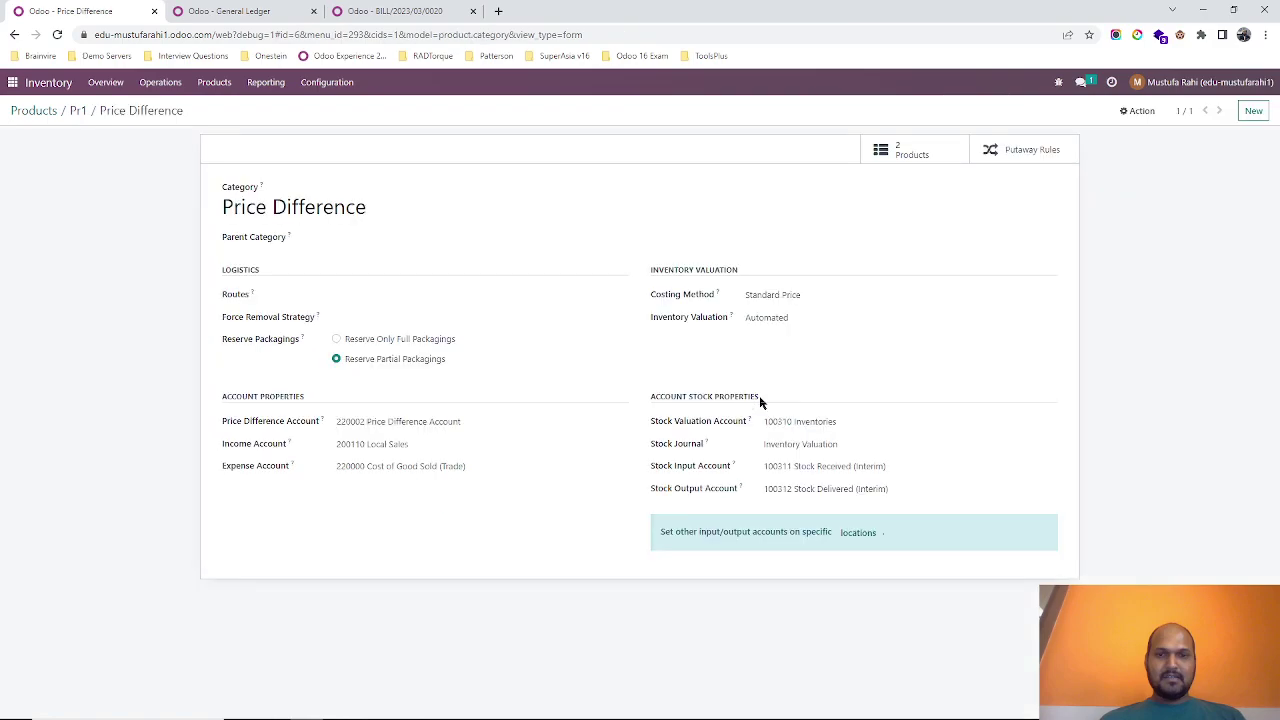